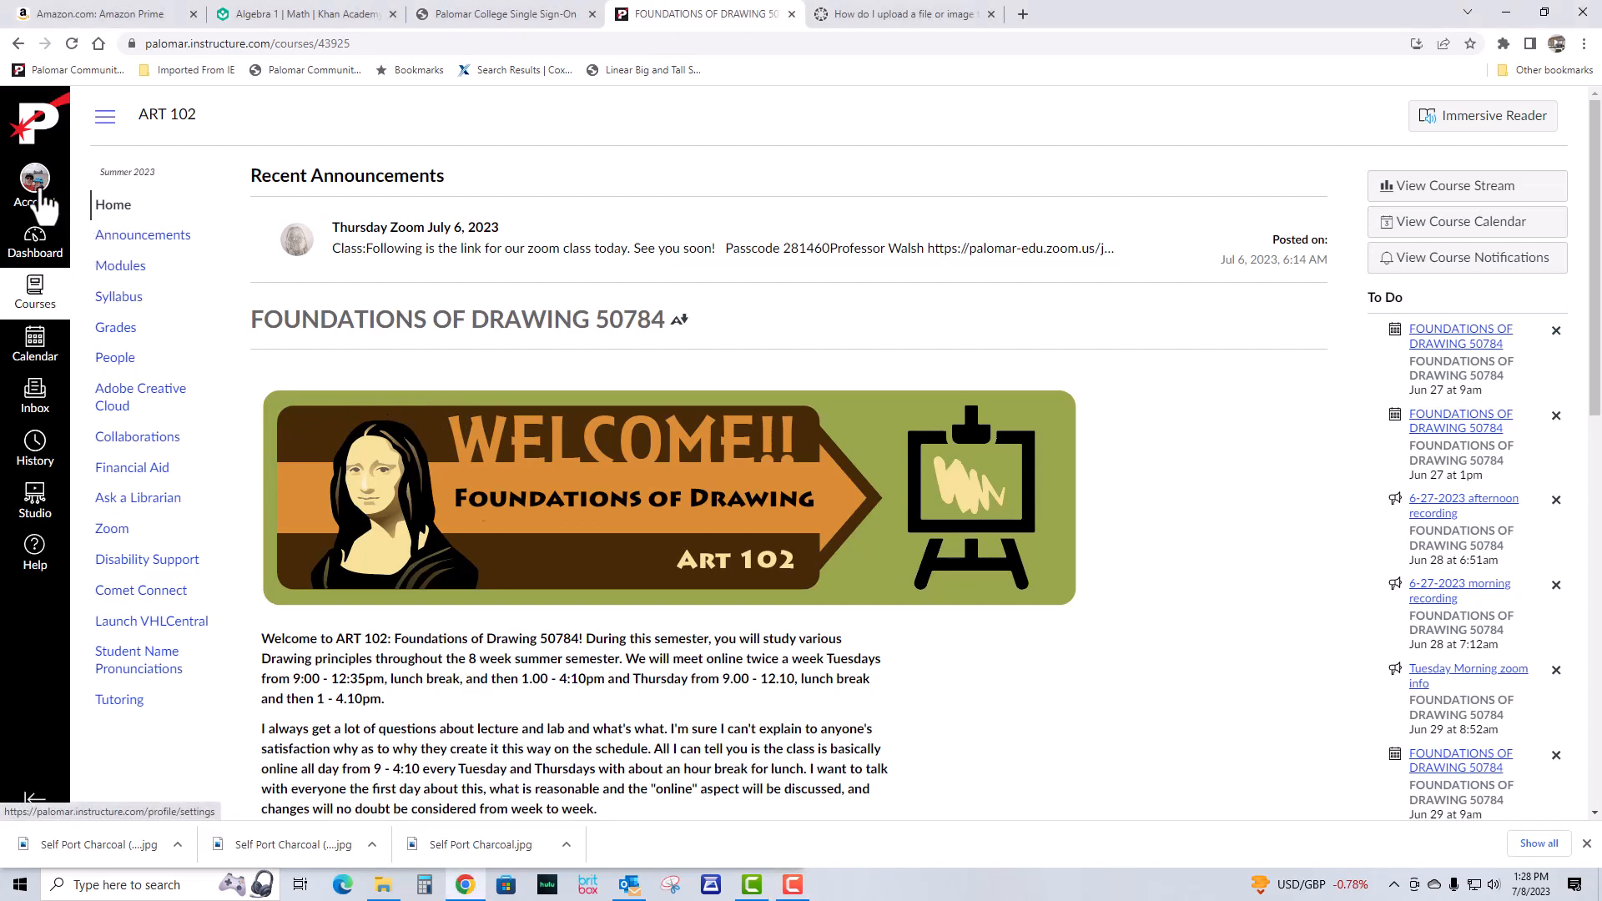
- Open the account's ePortfolios list and go into the existing four-page portfolio
left_click(34, 184)
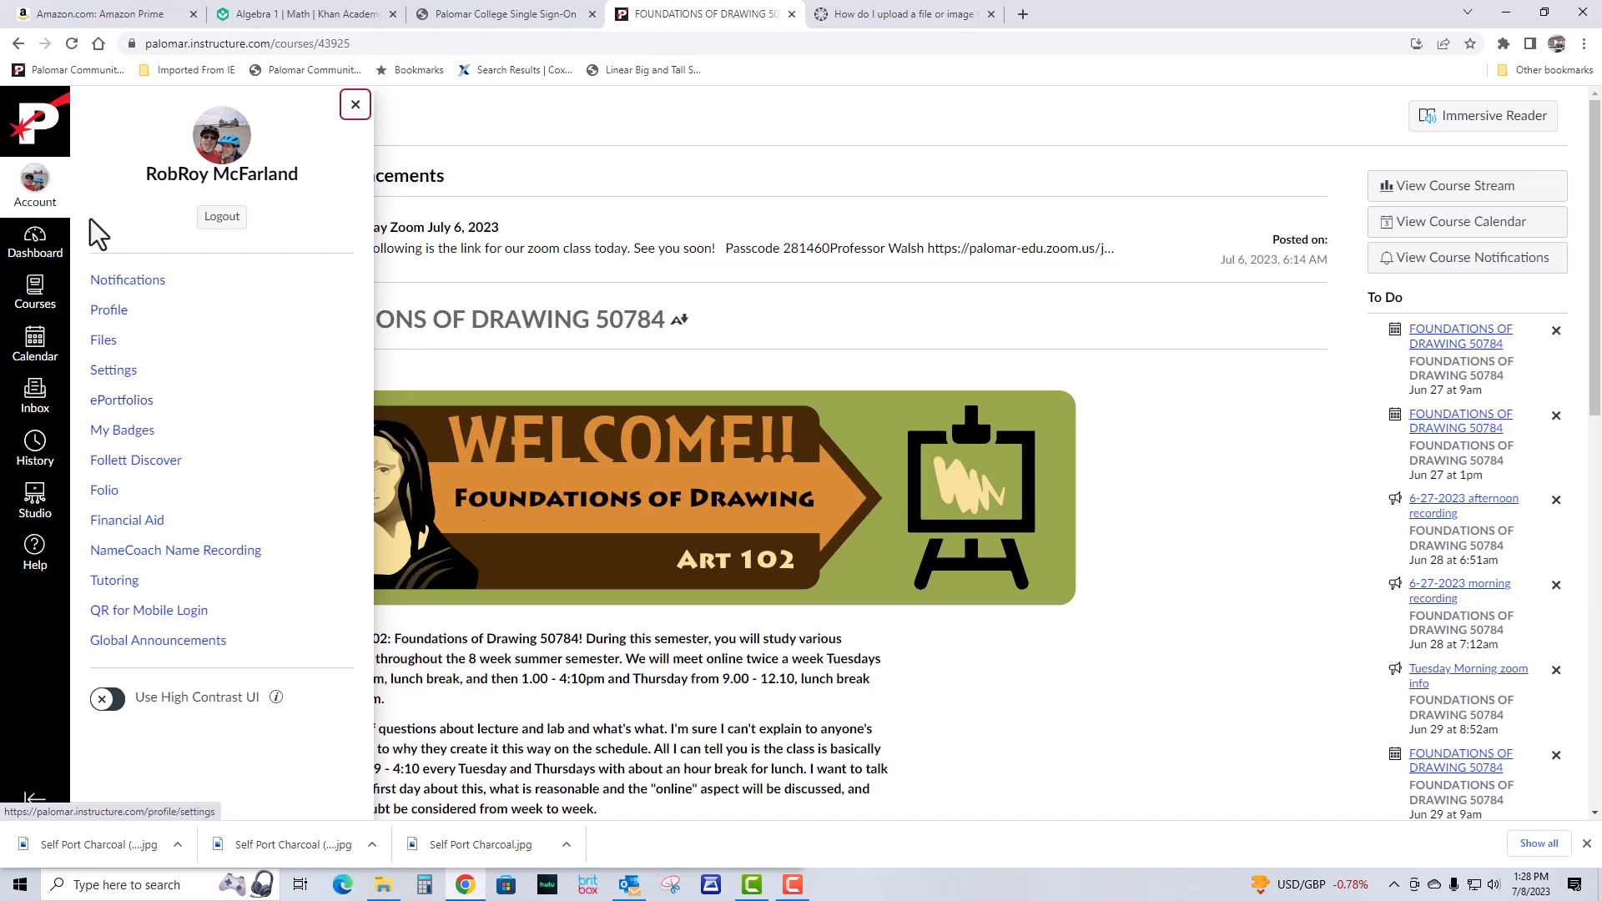
left_click(121, 401)
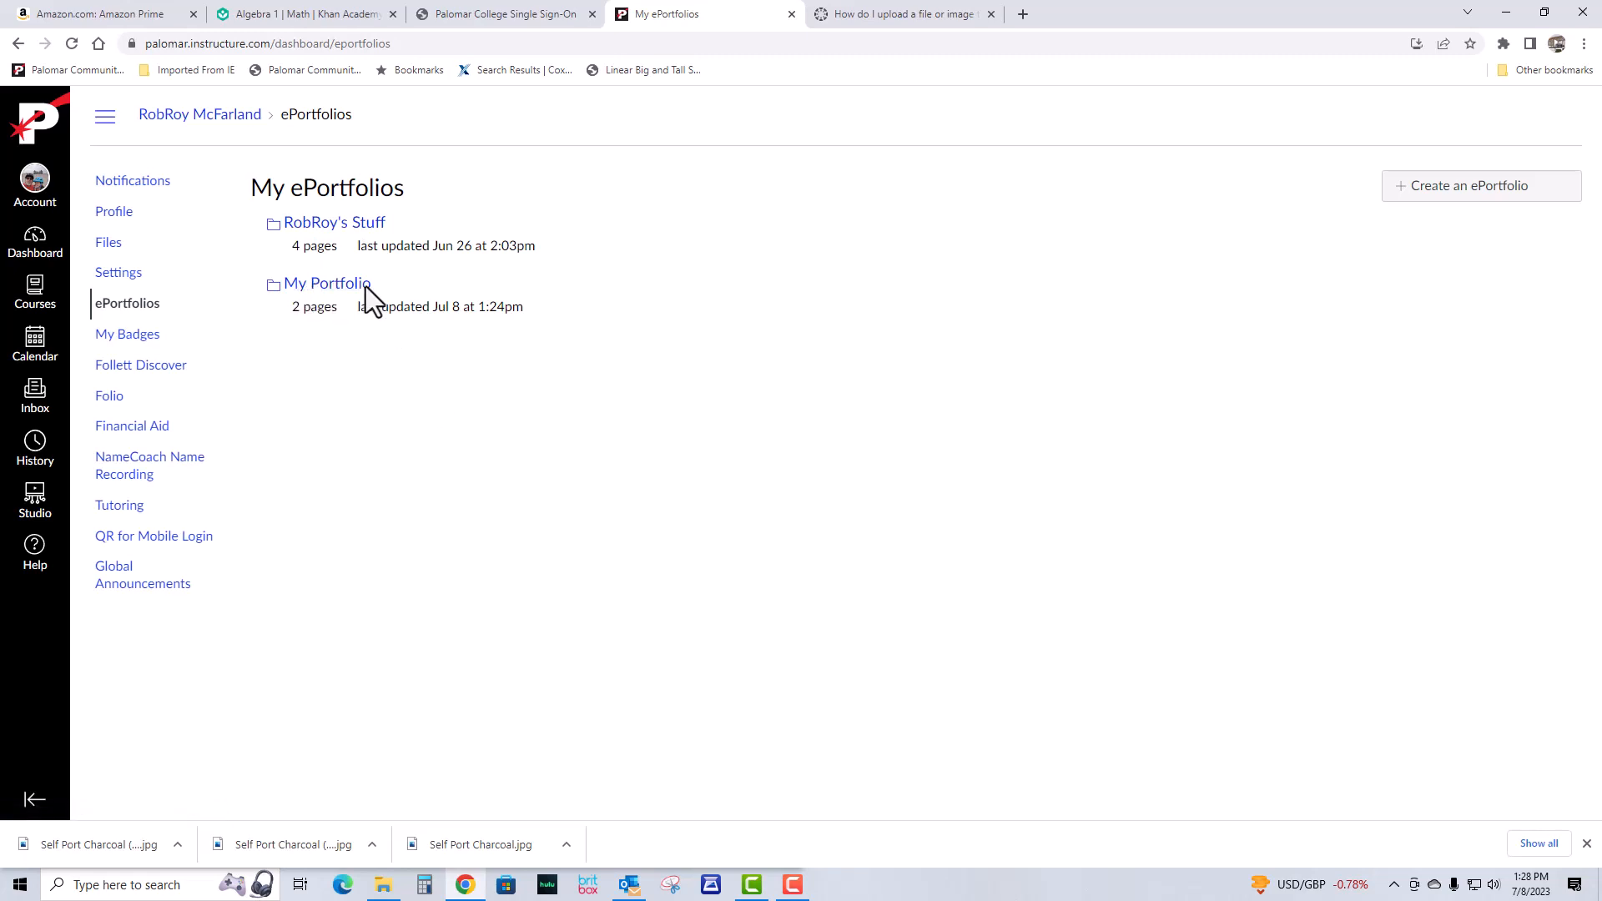
left_click(318, 232)
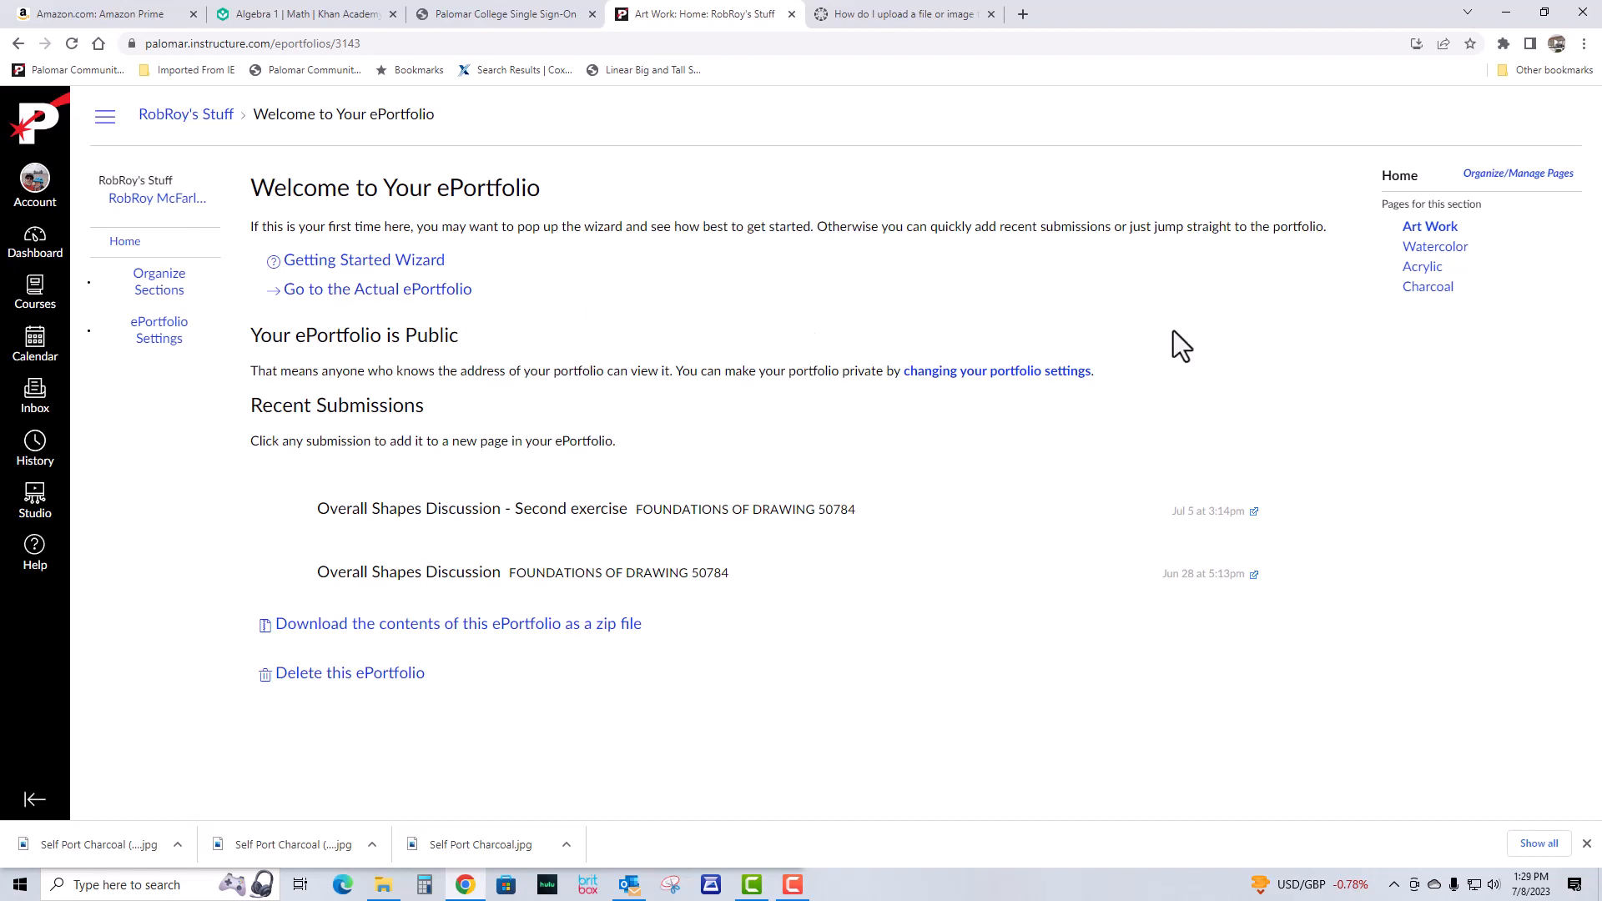
- Open the portfolio's Watercolor page and look through its Christmas card artwork
left_click(1422, 266)
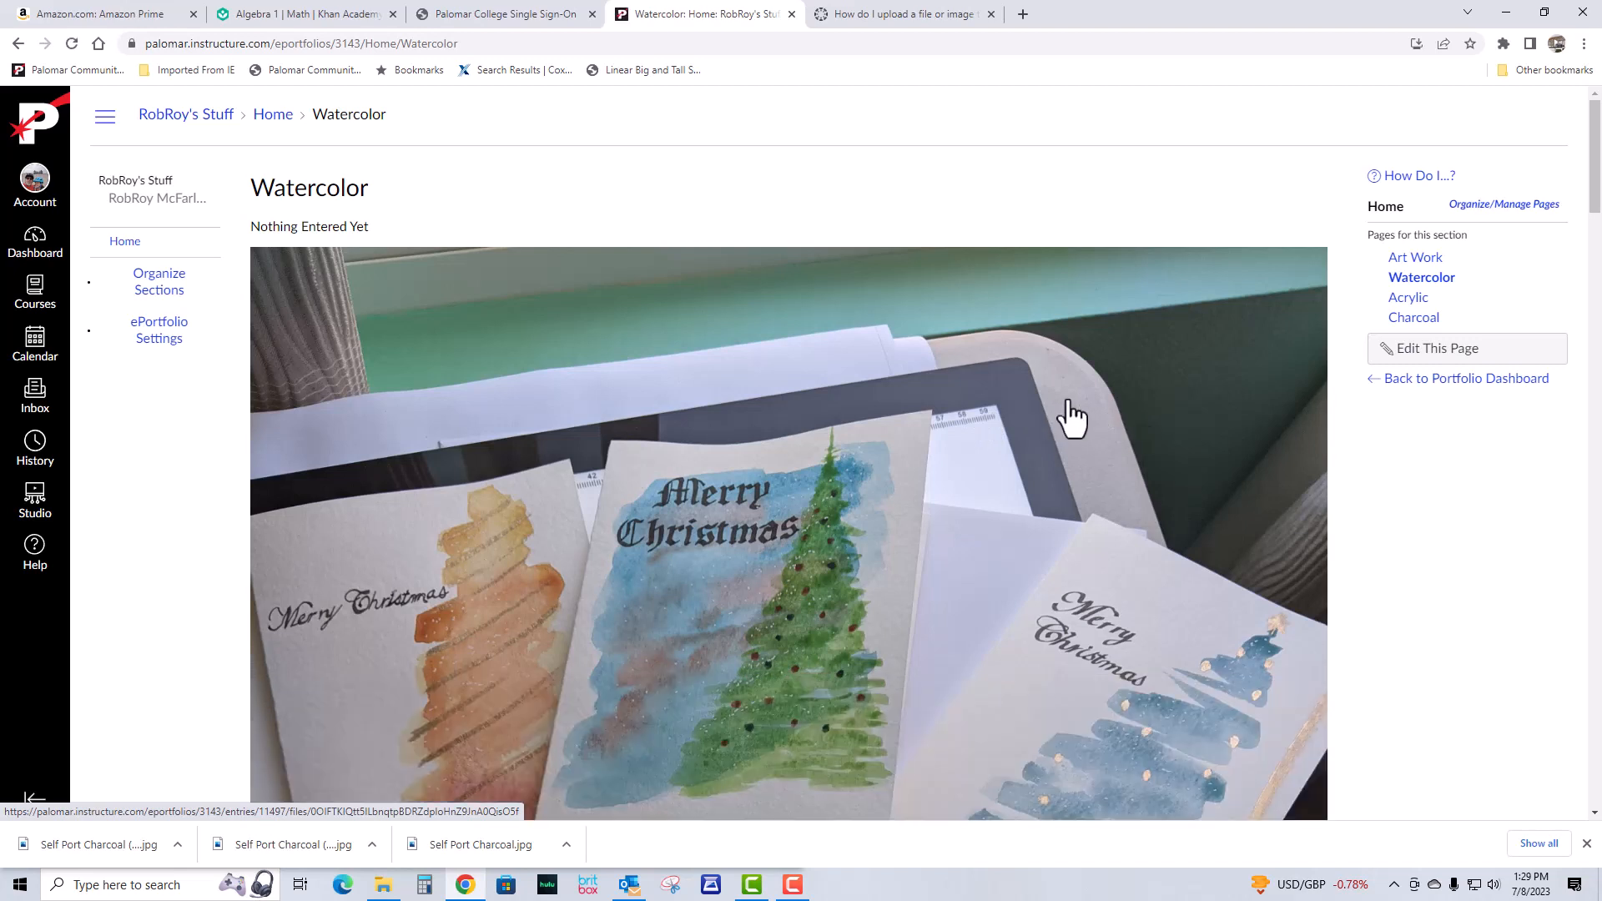
scroll(722, 458, "down", 5)
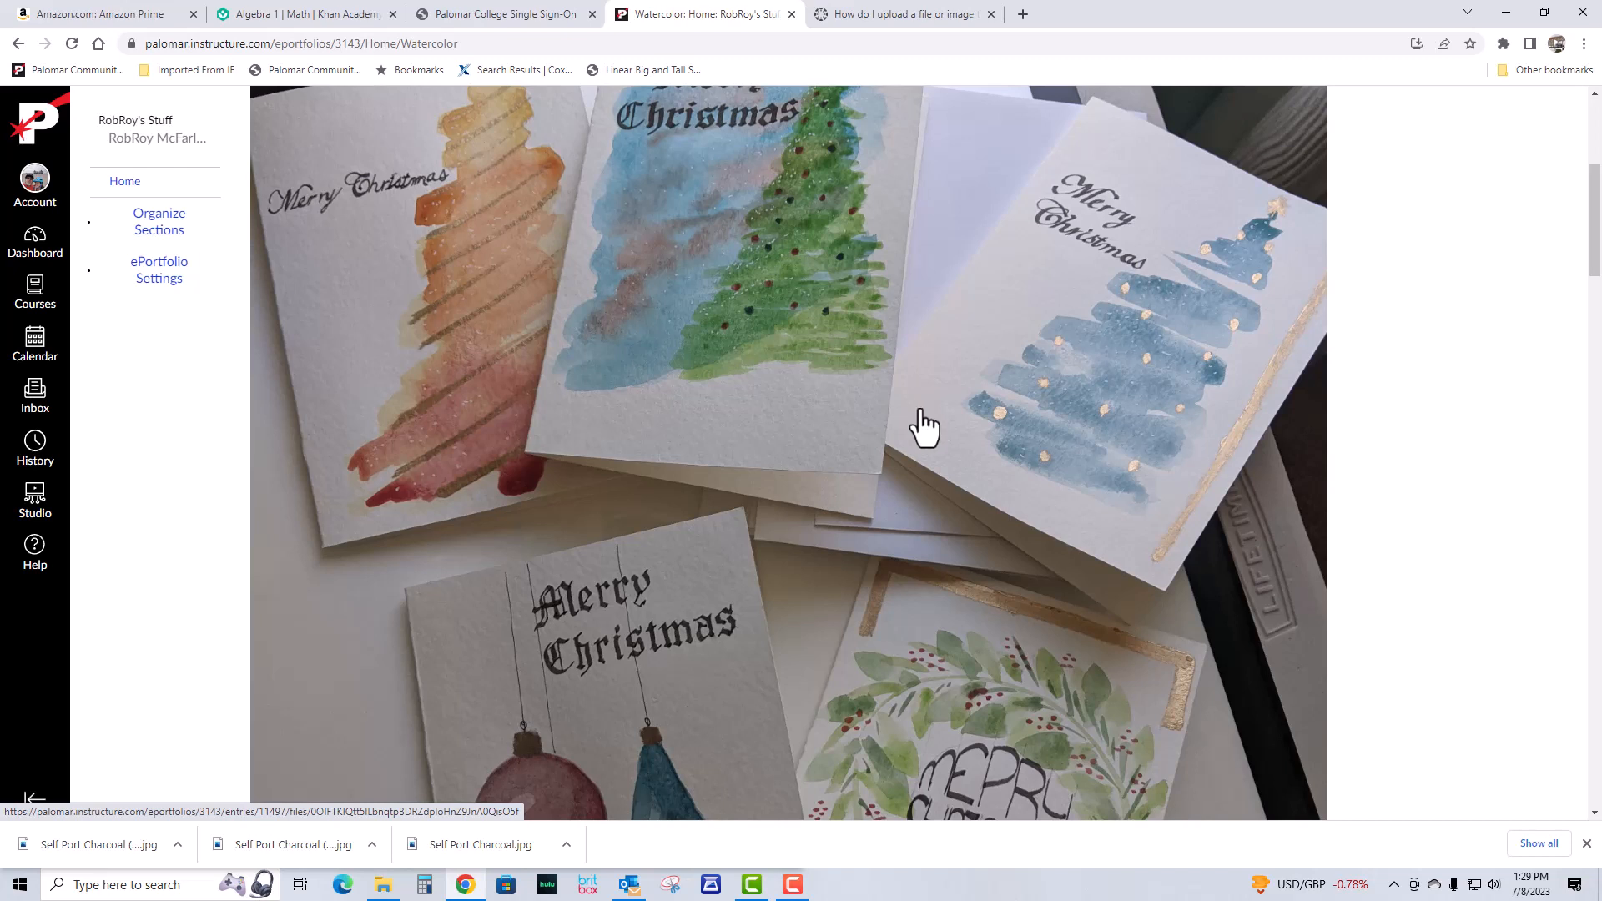
scroll(924, 422, "down", 3)
scroll(932, 426, "down", 2)
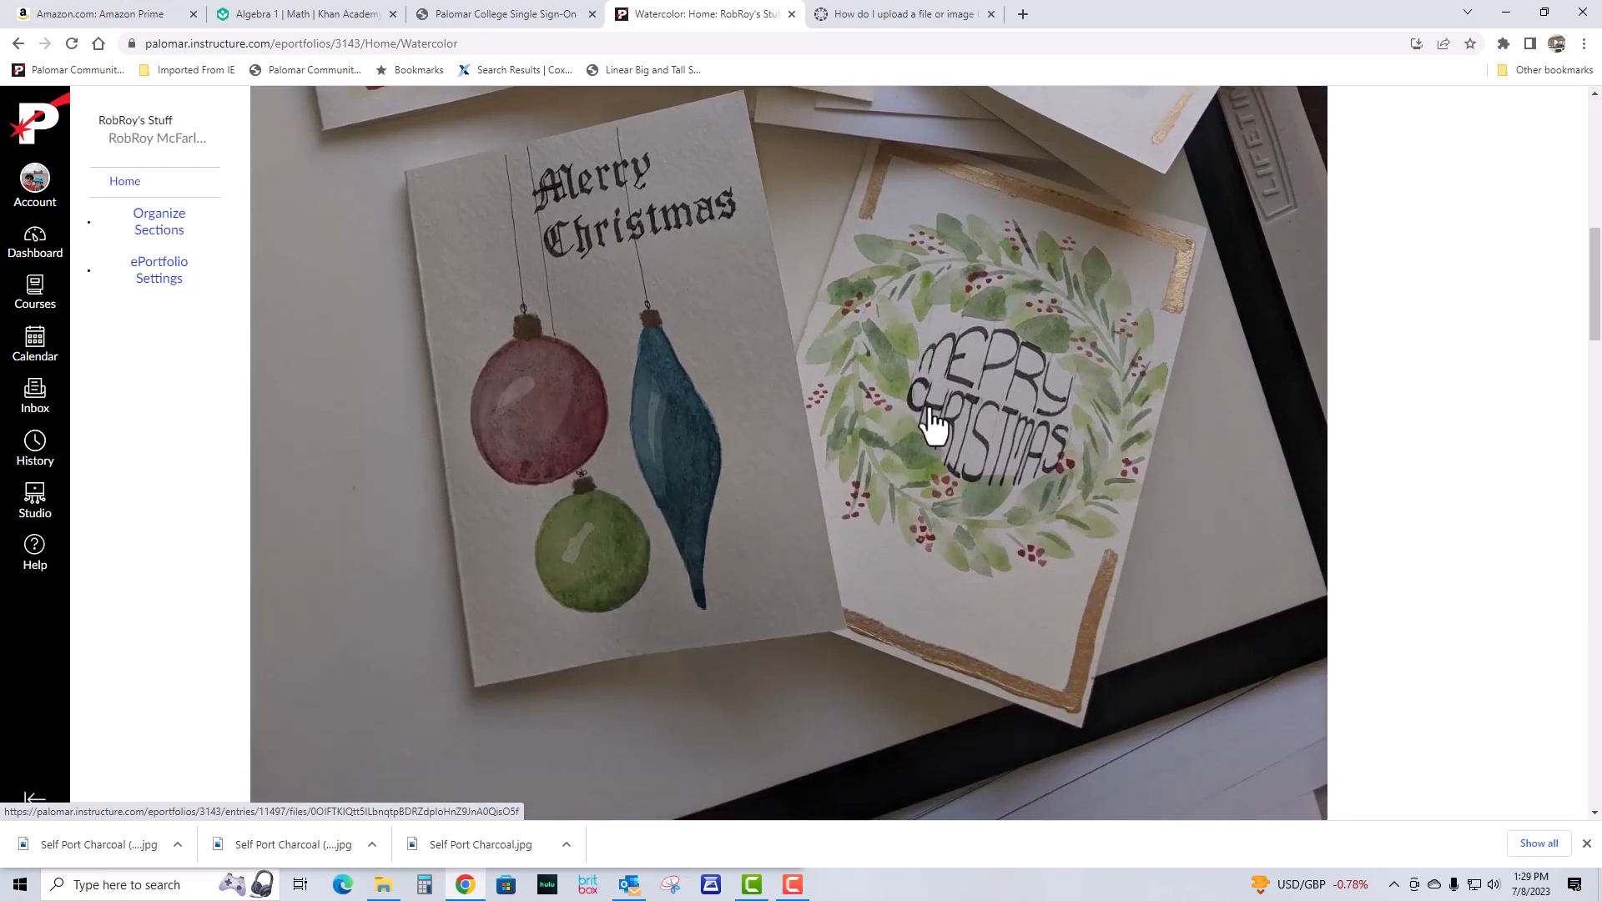
scroll(932, 423, "up", 6)
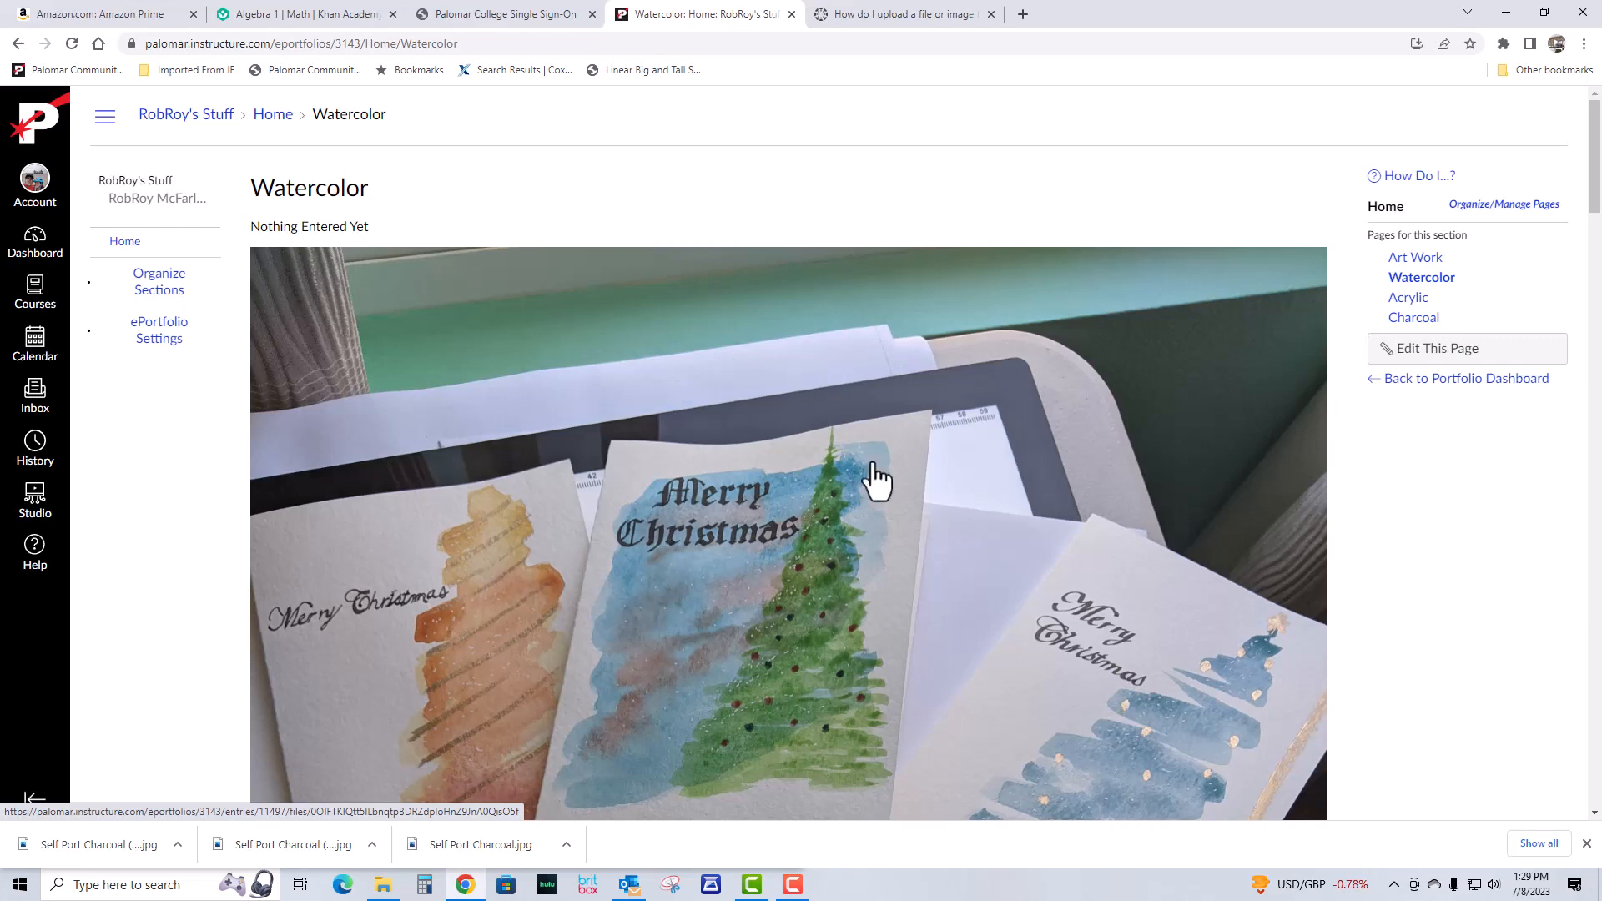
scroll(876, 480, "down", 3)
scroll(787, 454, "up", 3)
- Leave this portfolio and return to the list of all ePortfolios through the owner's profile
left_click(189, 117)
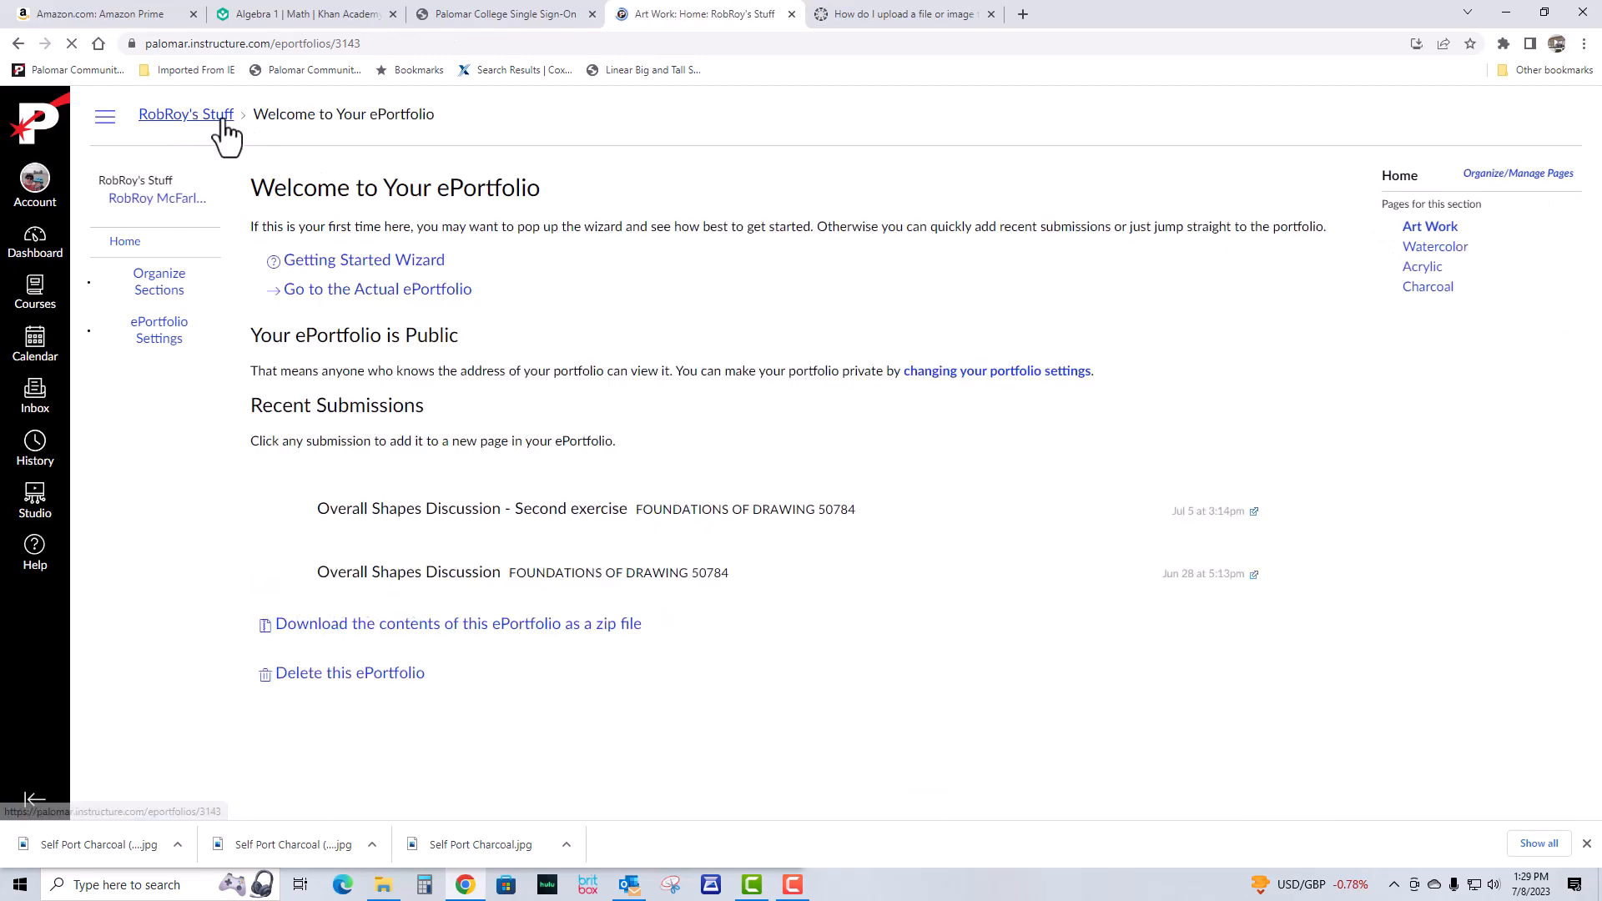
left_click(152, 119)
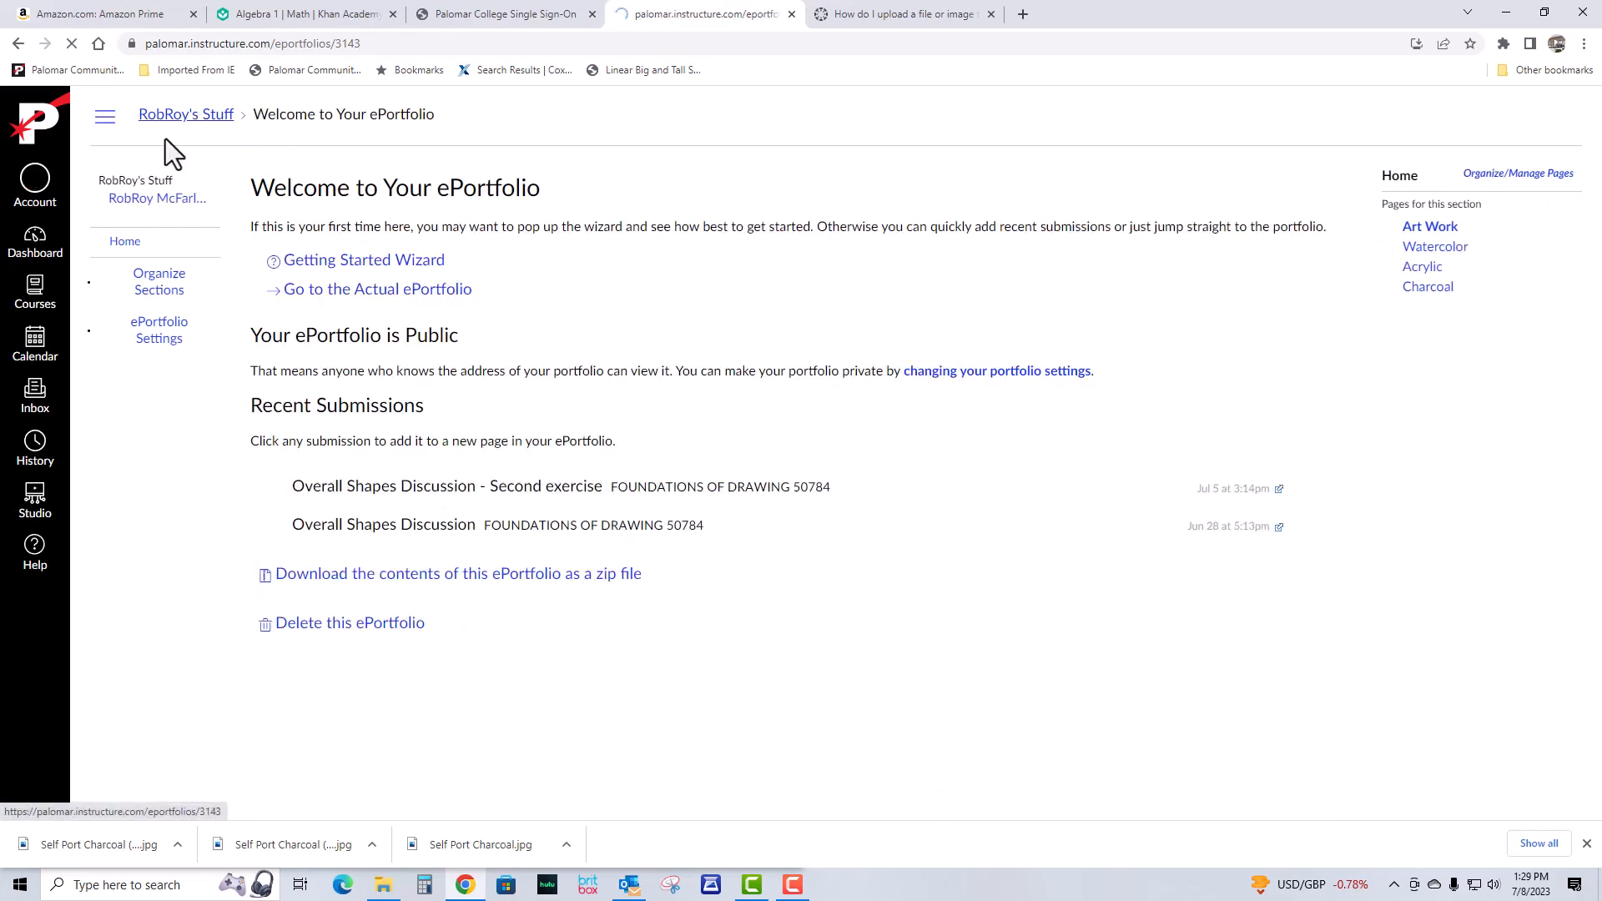
left_click(132, 202)
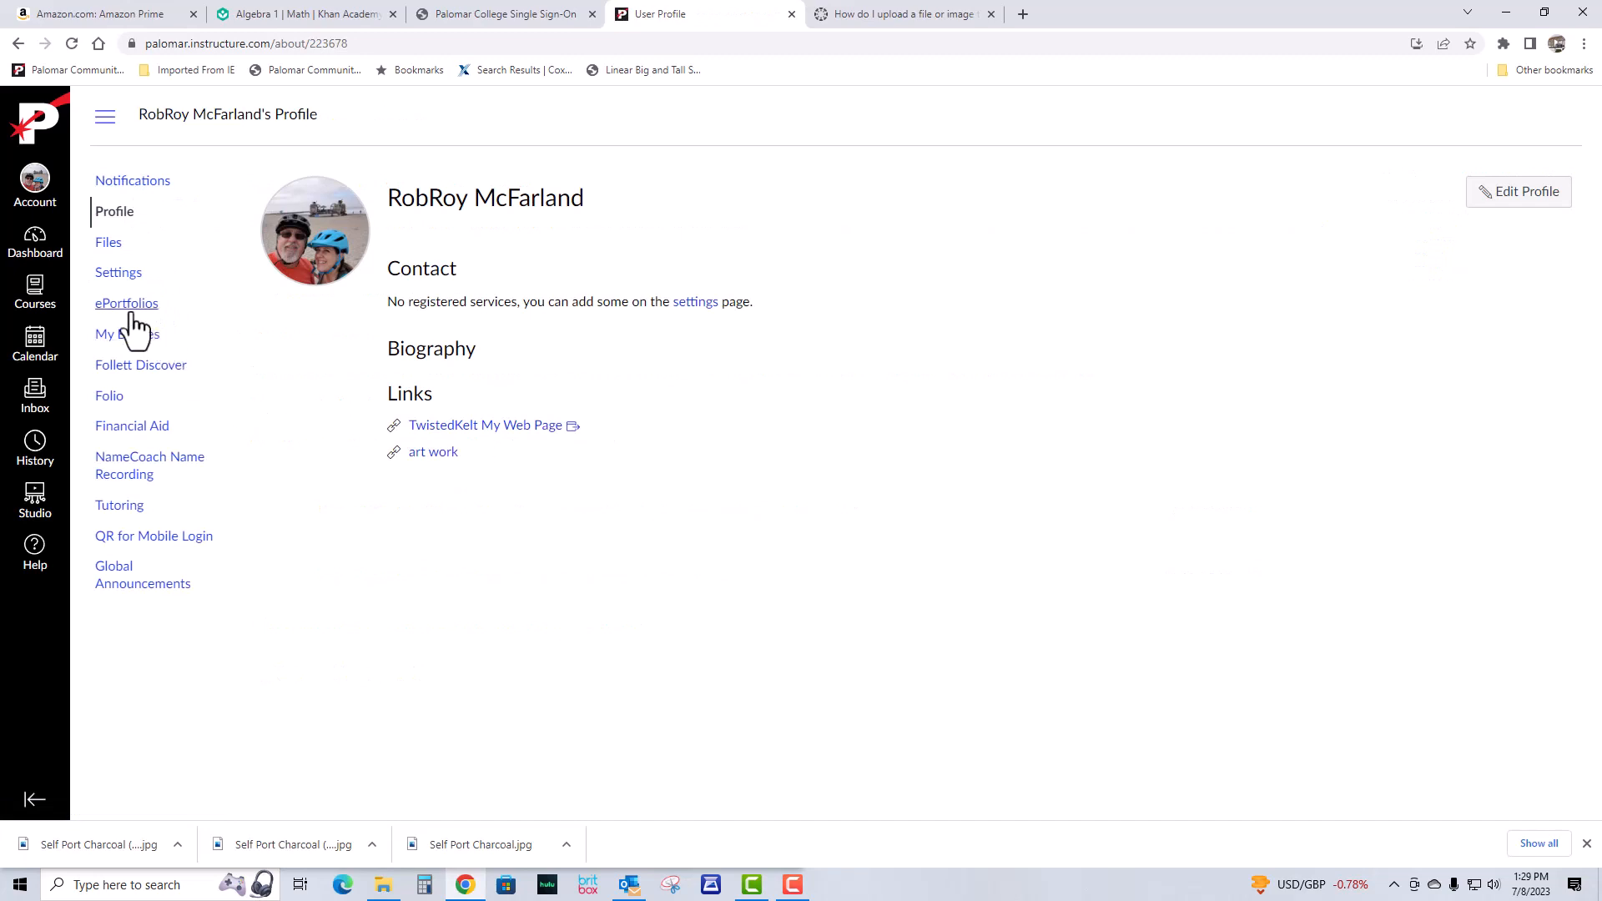
left_click(132, 310)
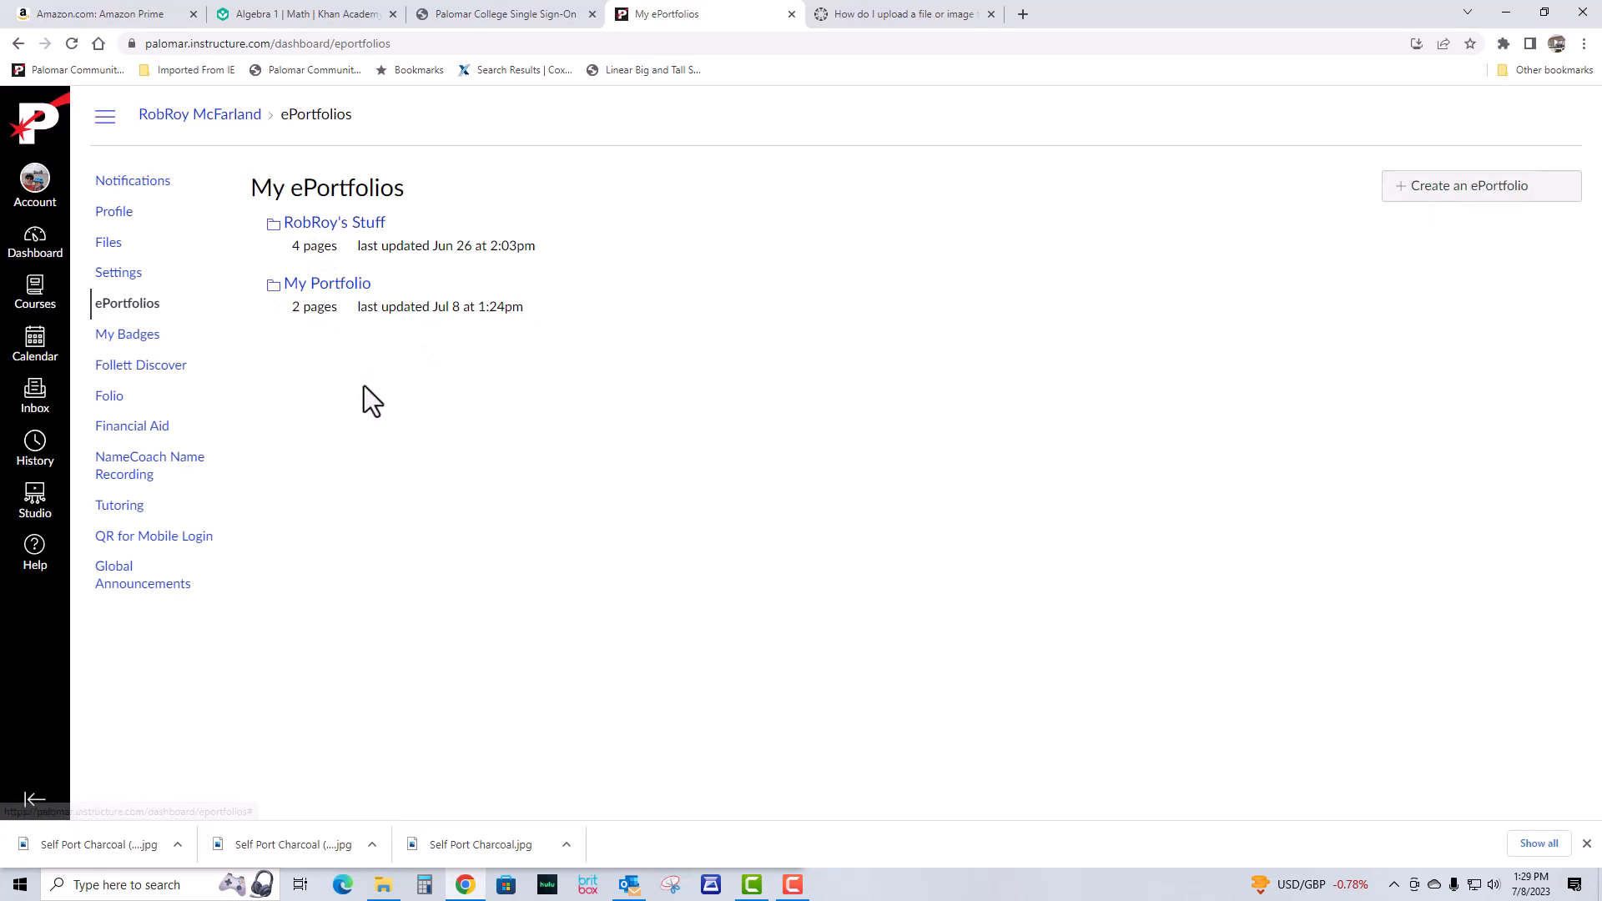
- Create a public ePortfolio named My Art Work
left_click(1477, 195)
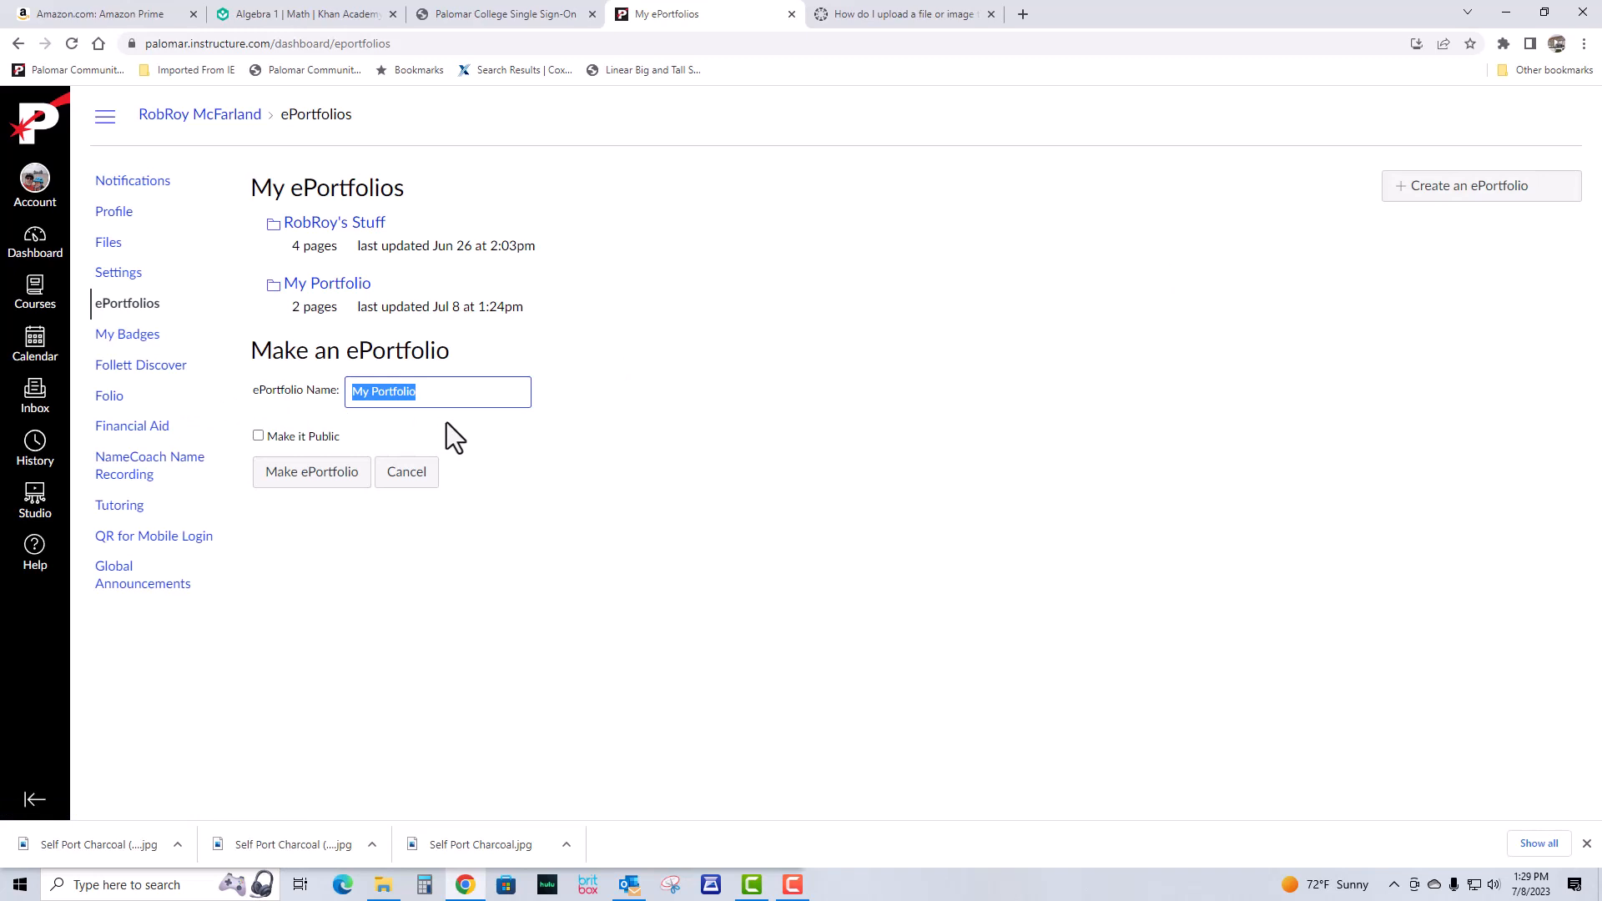
type("My Art Work")
left_click(277, 434)
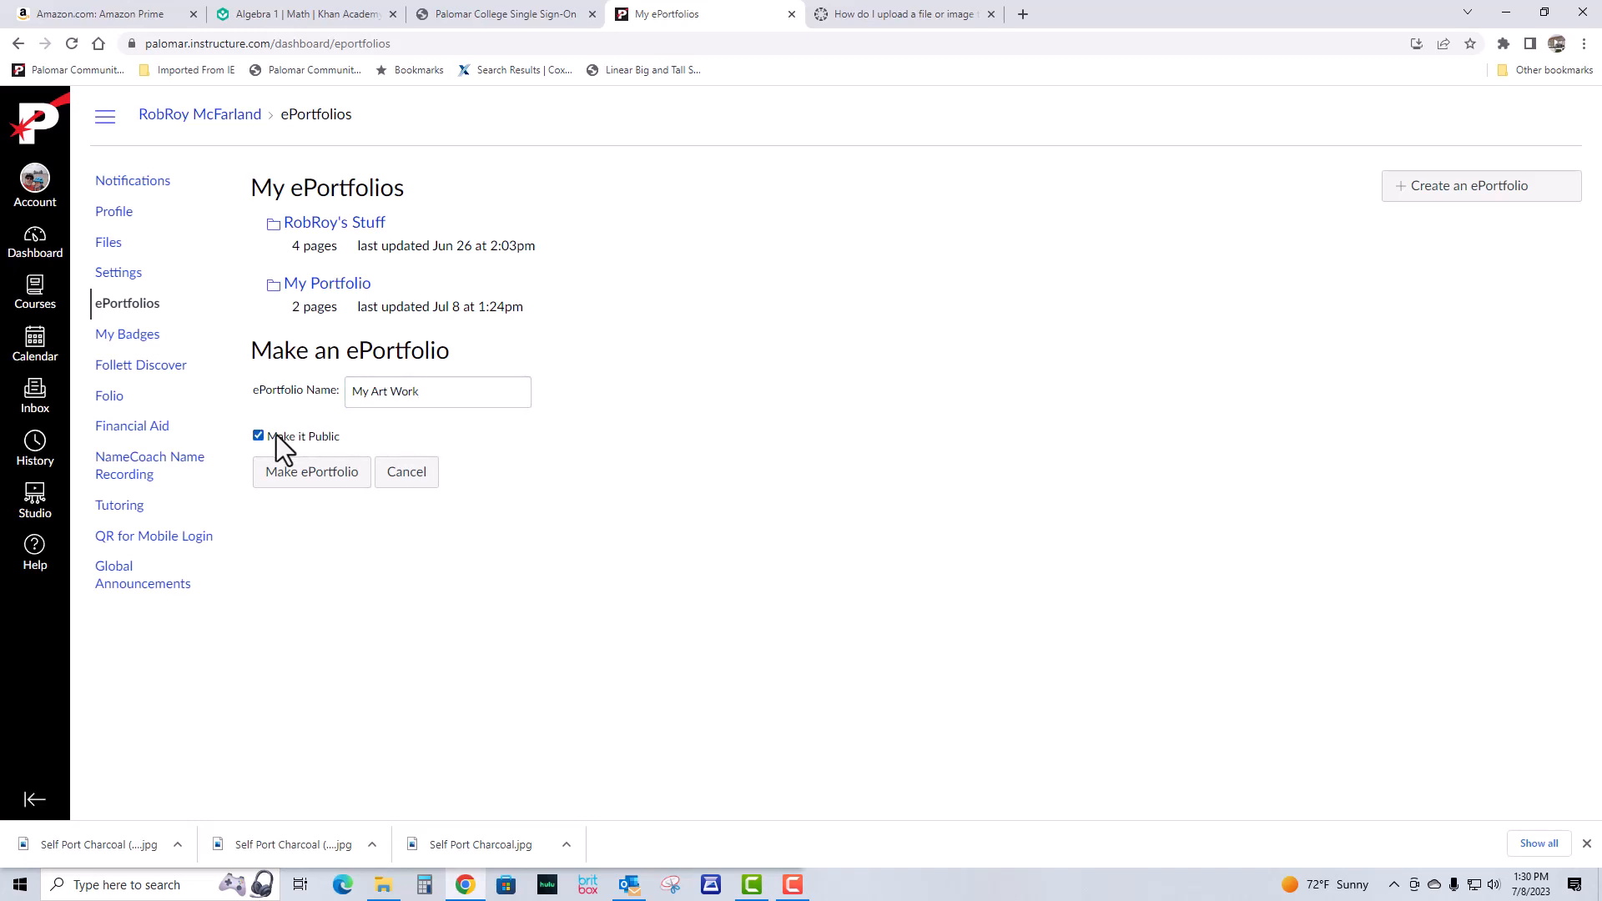
left_click(320, 488)
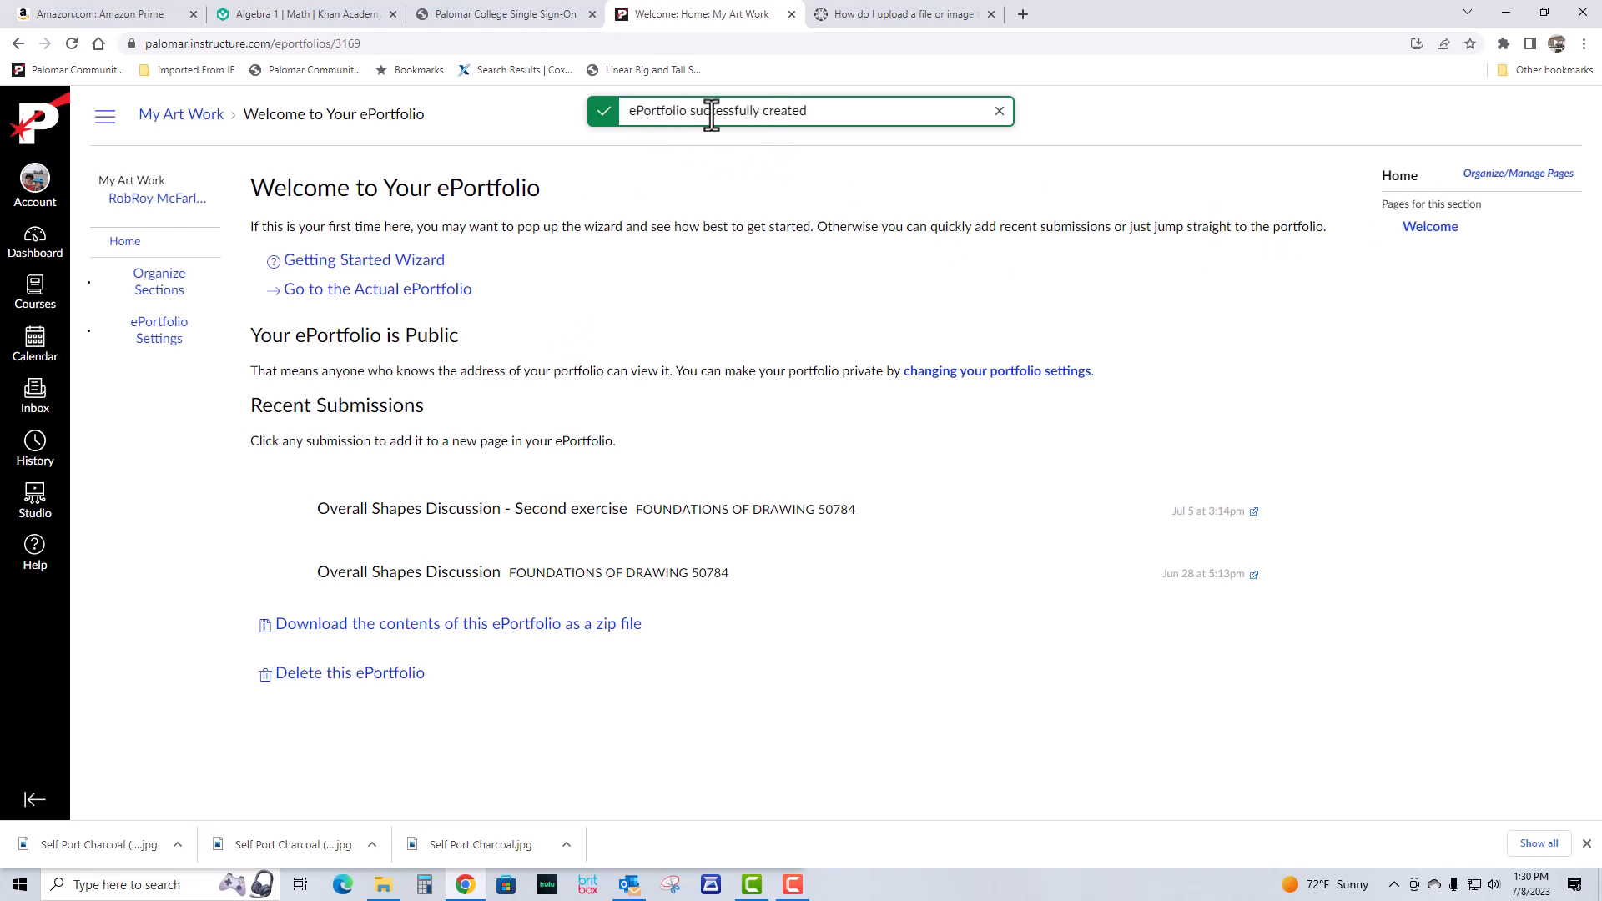
- Open the new portfolio's Welcome page for editing and set its page name to Charcoal
left_click(1431, 234)
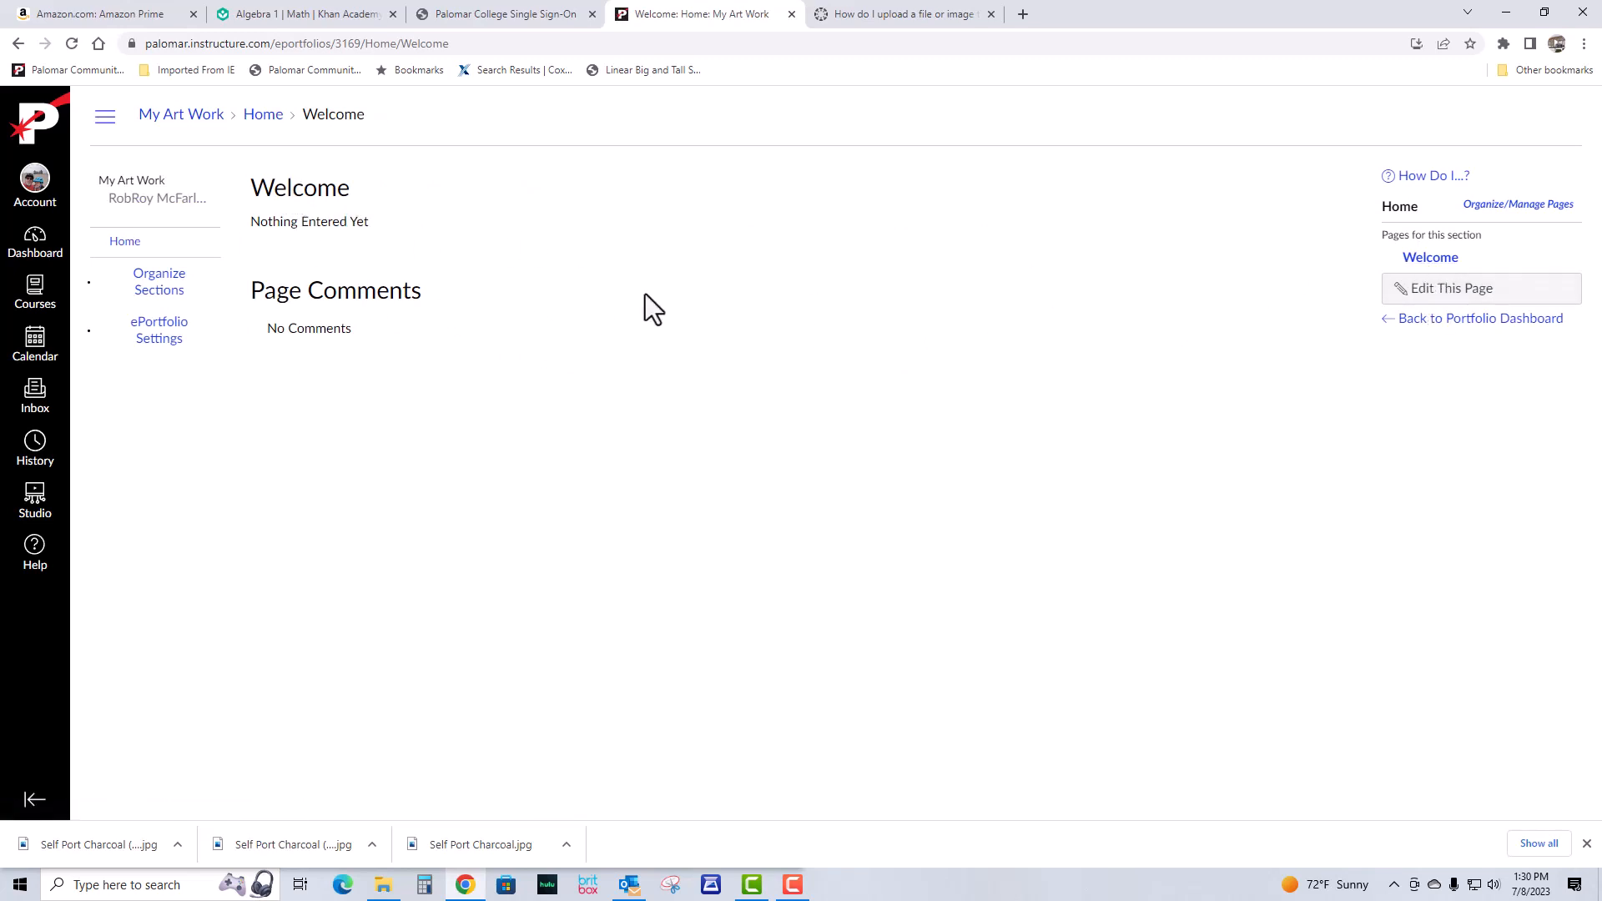
left_click(1441, 290)
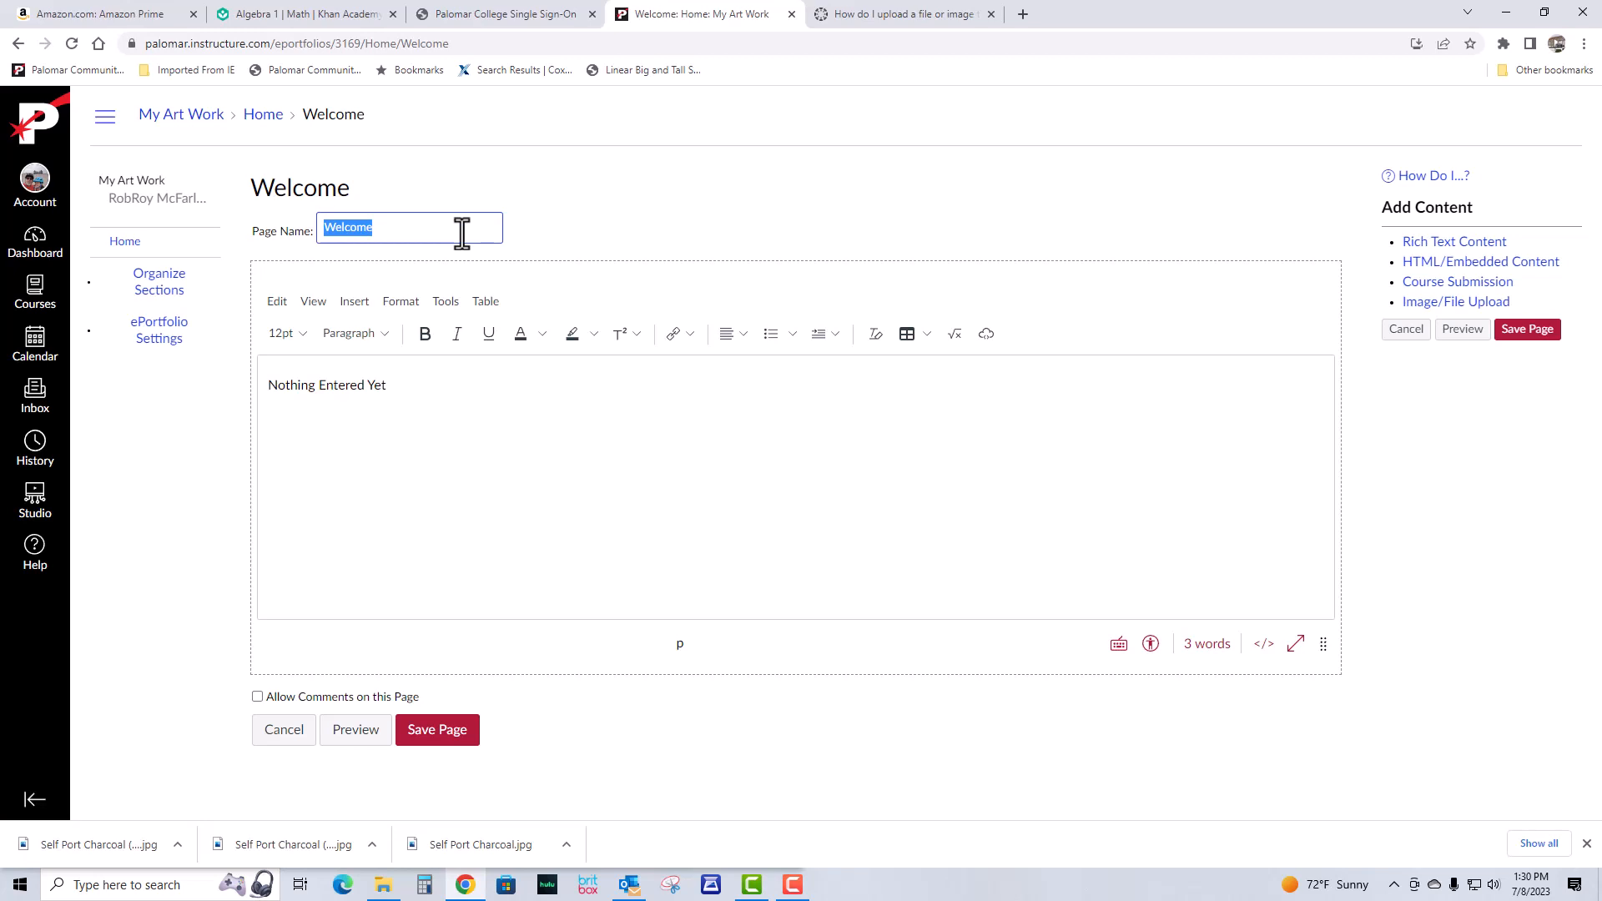
type("C")
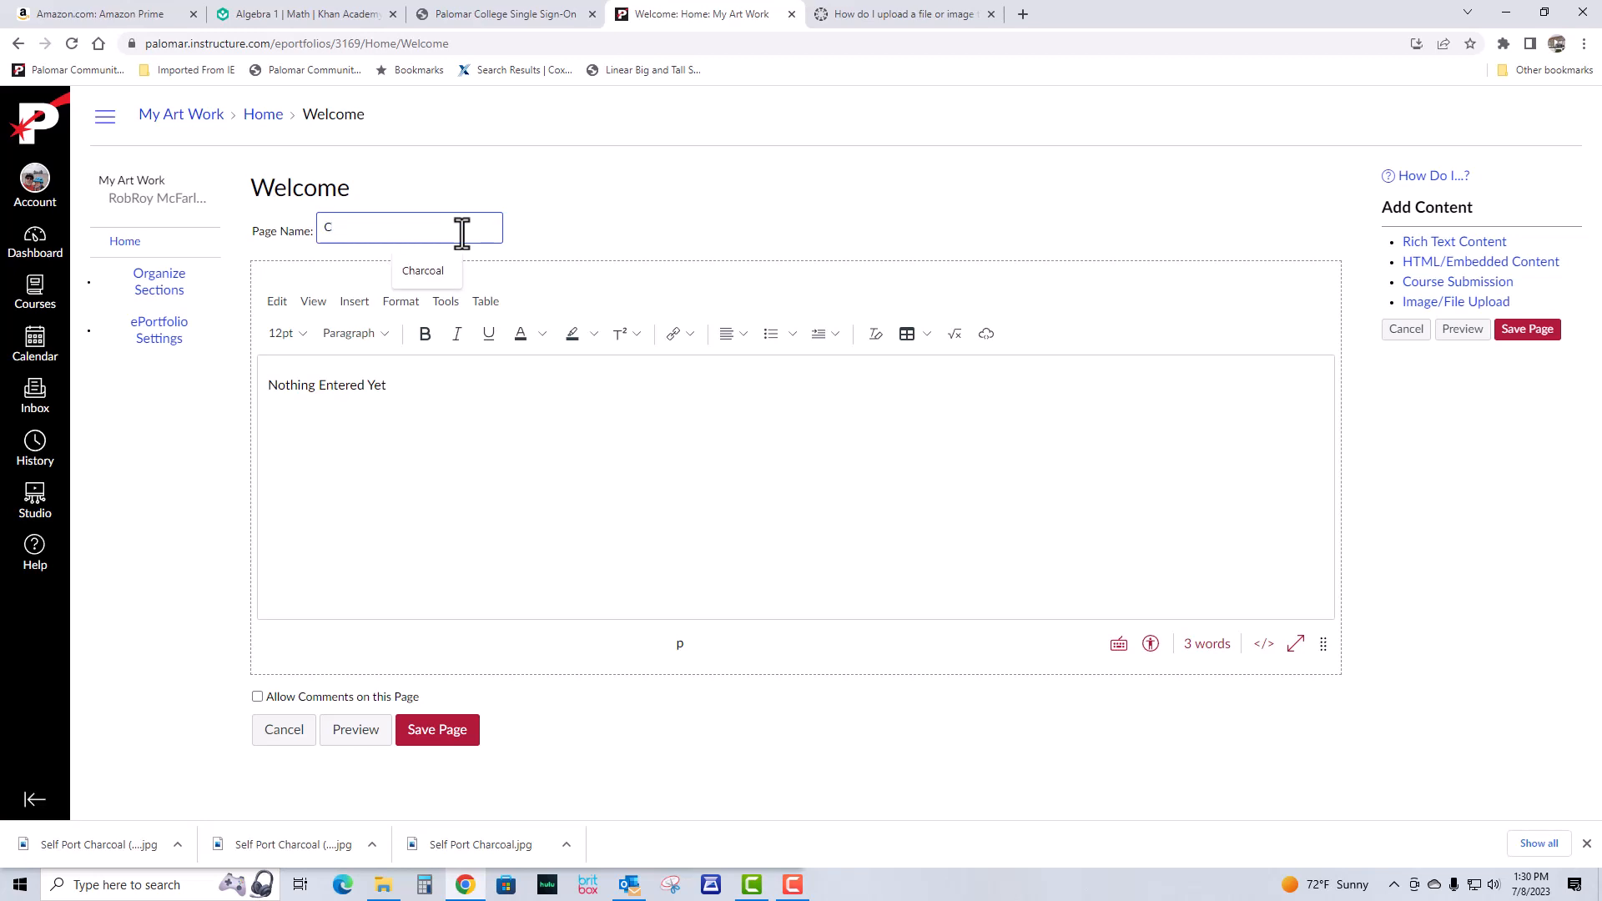
left_click(422, 270)
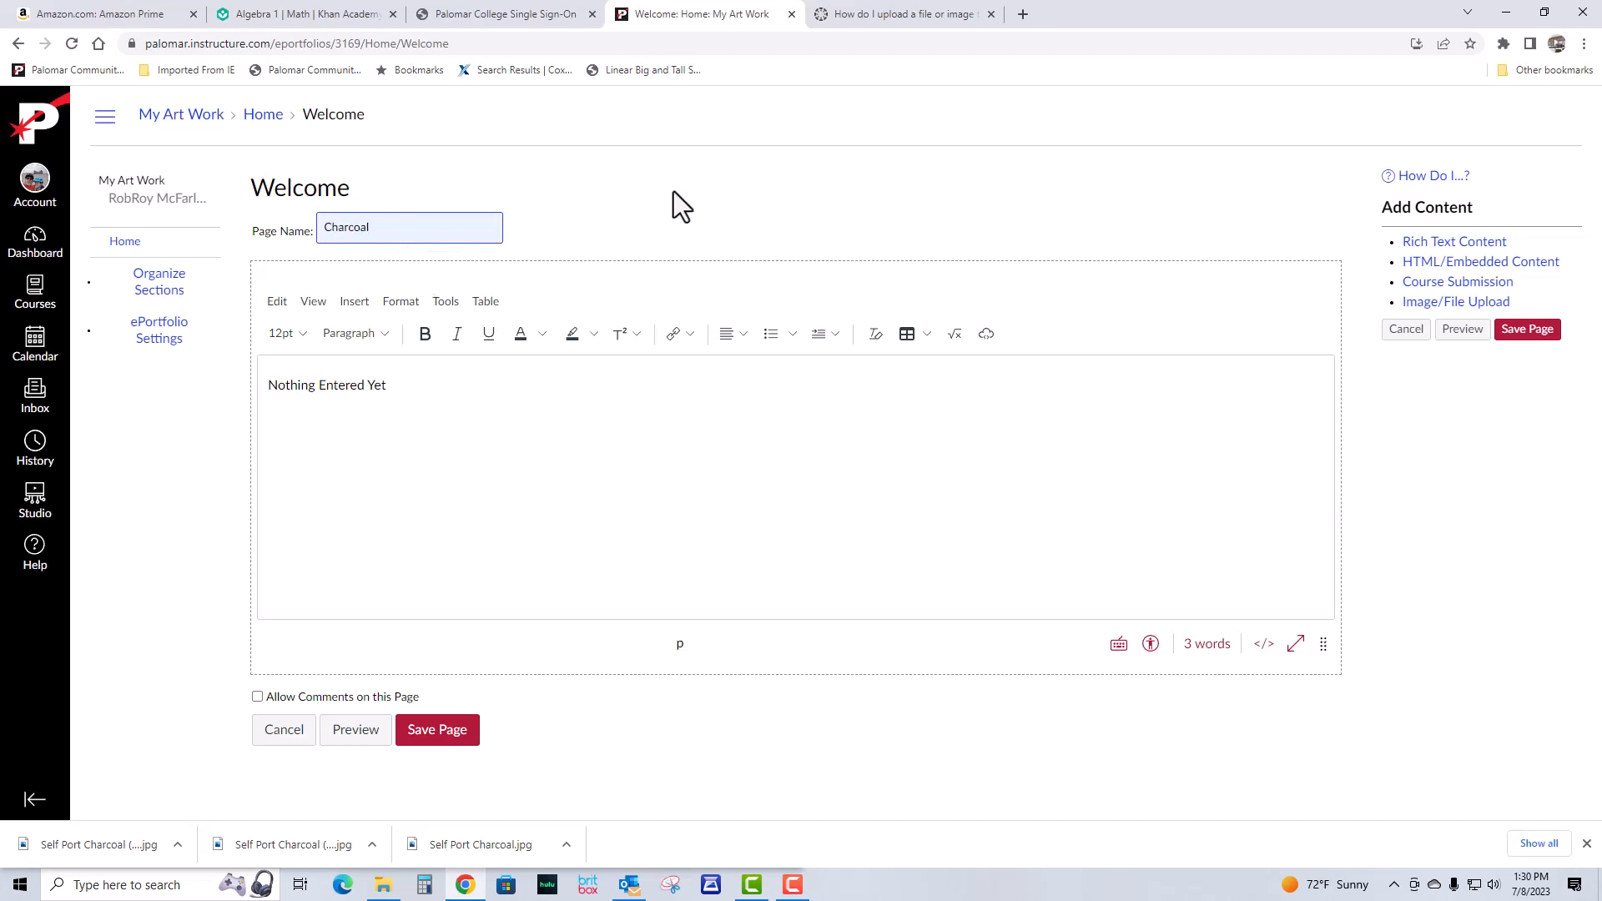
- Replace the placeholder body text with "My Charcoal stuff" and save the page
left_click(405, 395)
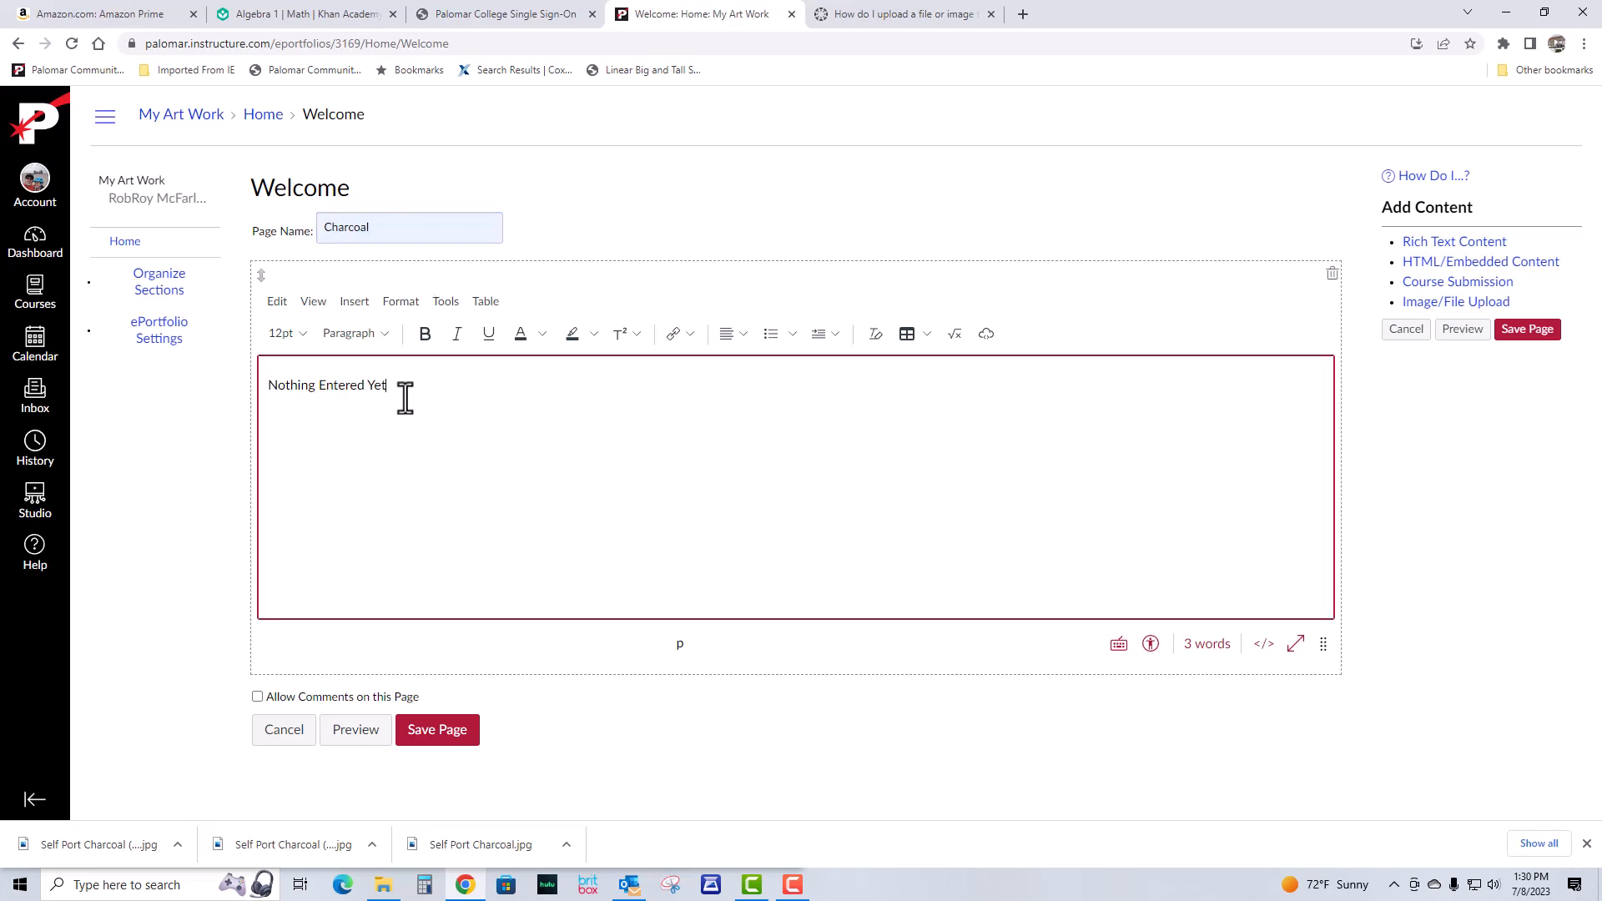
key("BackSpace")
key("BackSpace")
key("BackSpace")
key("BackSpace")
key("BackSpace")
key("BackSpace")
key("BackSpace")
key("BackSpace")
key("BackSpace")
key("BackSpace")
key("BackSpace")
key("BackSpace")
key("BackSpace")
key("BackSpace")
key("BackSpace")
key("BackSpace")
key("BackSpace")
key("BackSpace")
key("BackSpace")
type("My")
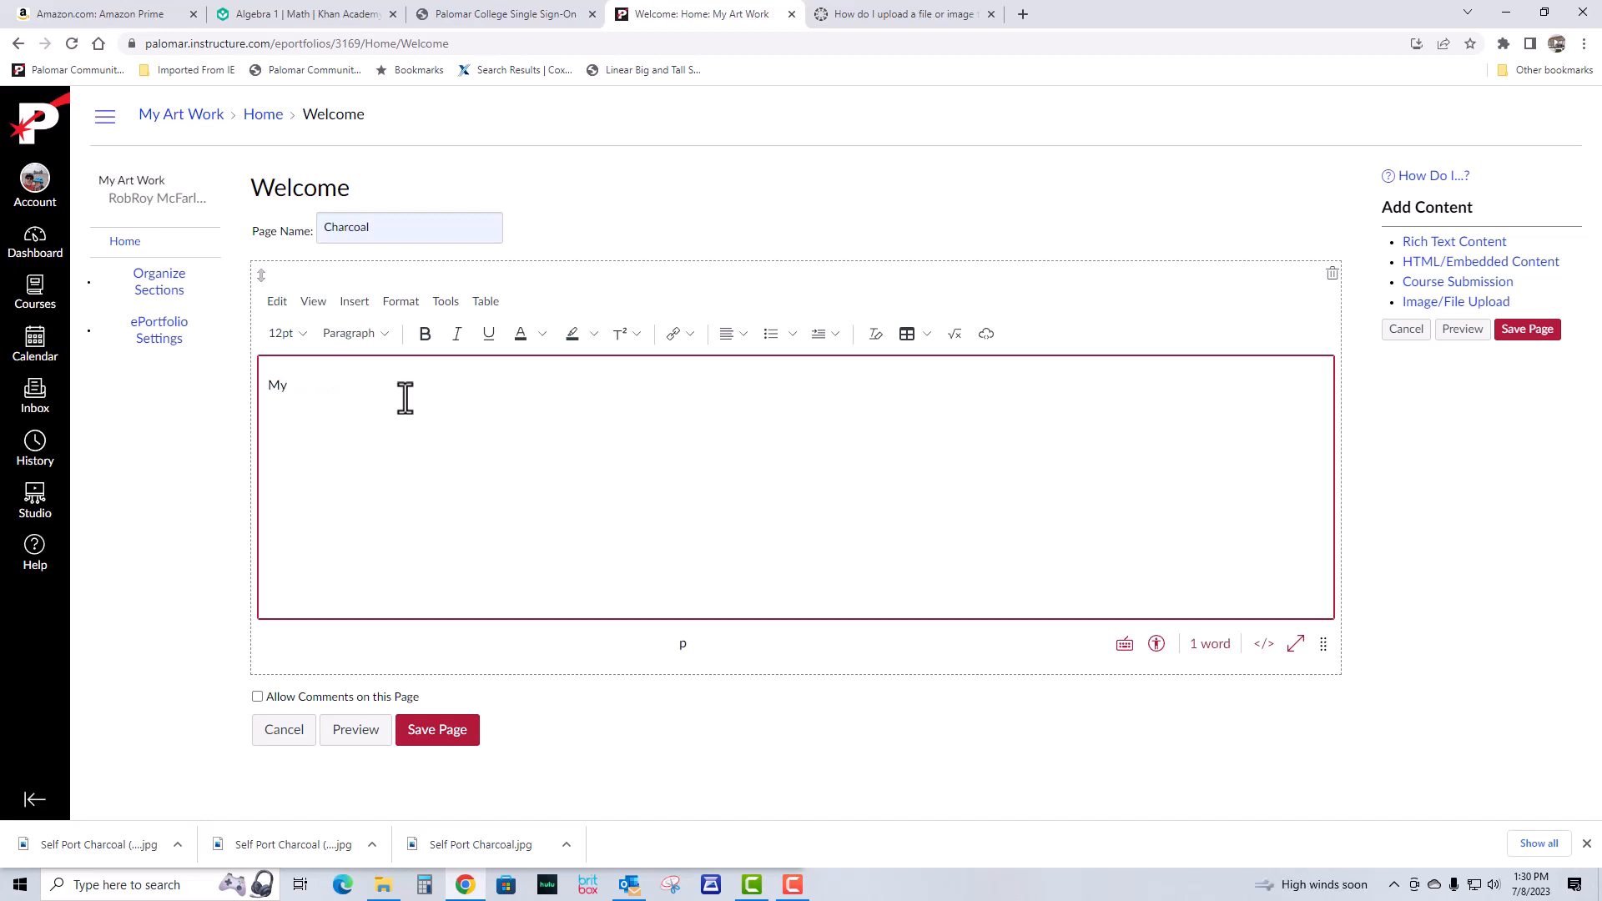
type(" Charchol")
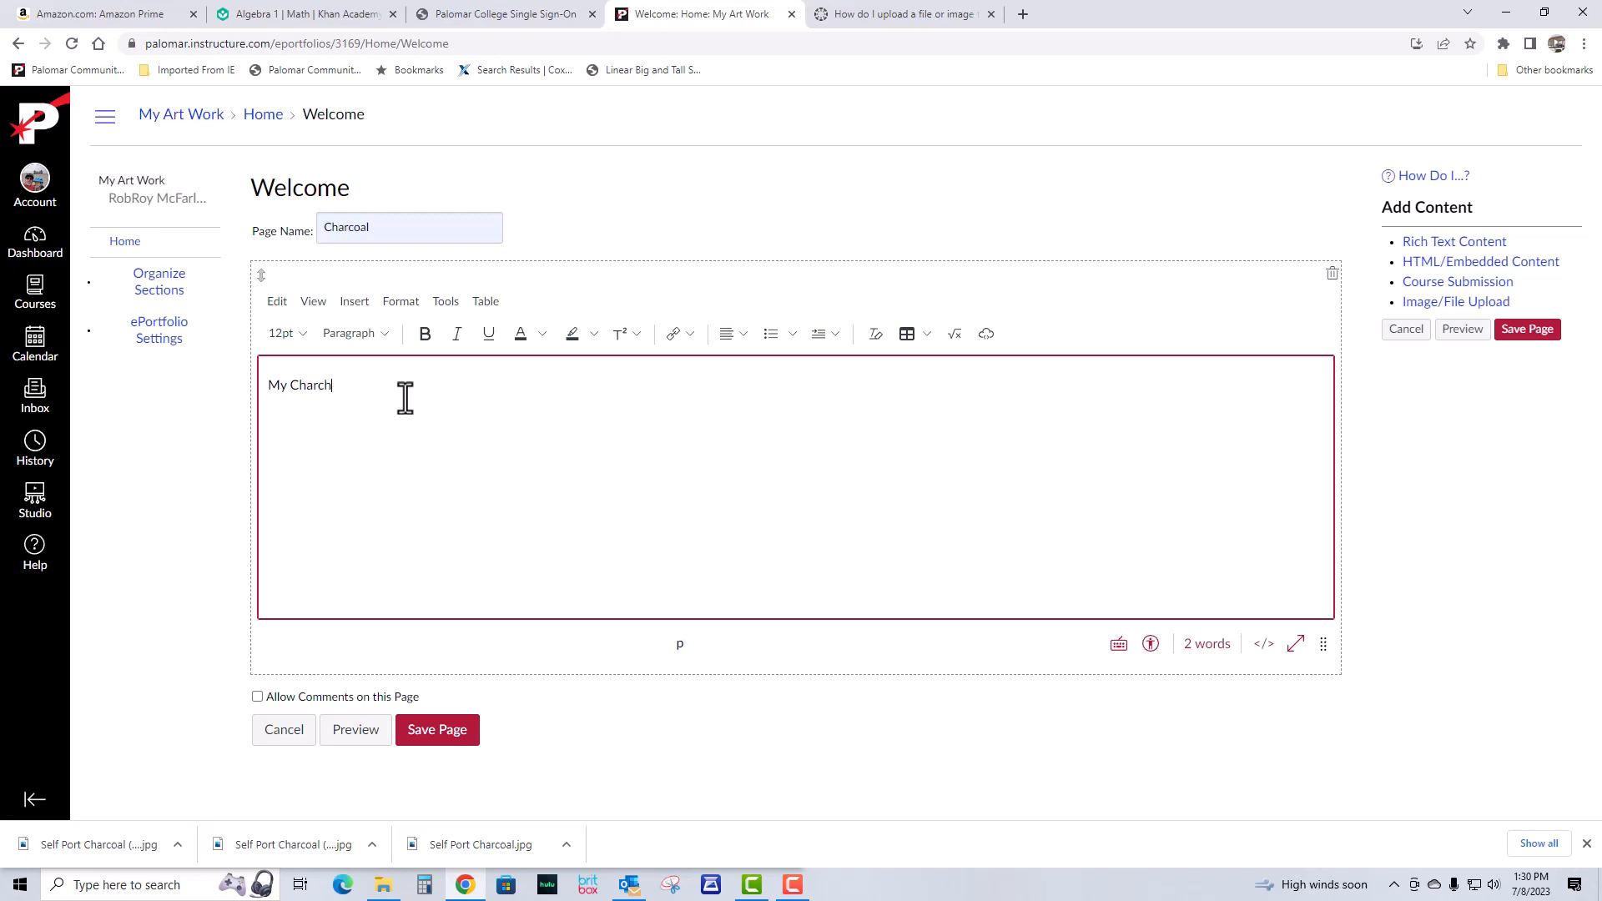
key("BackSpace")
type("al")
key("BackSpace")
key("BackSpace")
key("BackSpace")
key("BackSpace")
key("BackSpace")
type("oal stuff")
left_click(457, 737)
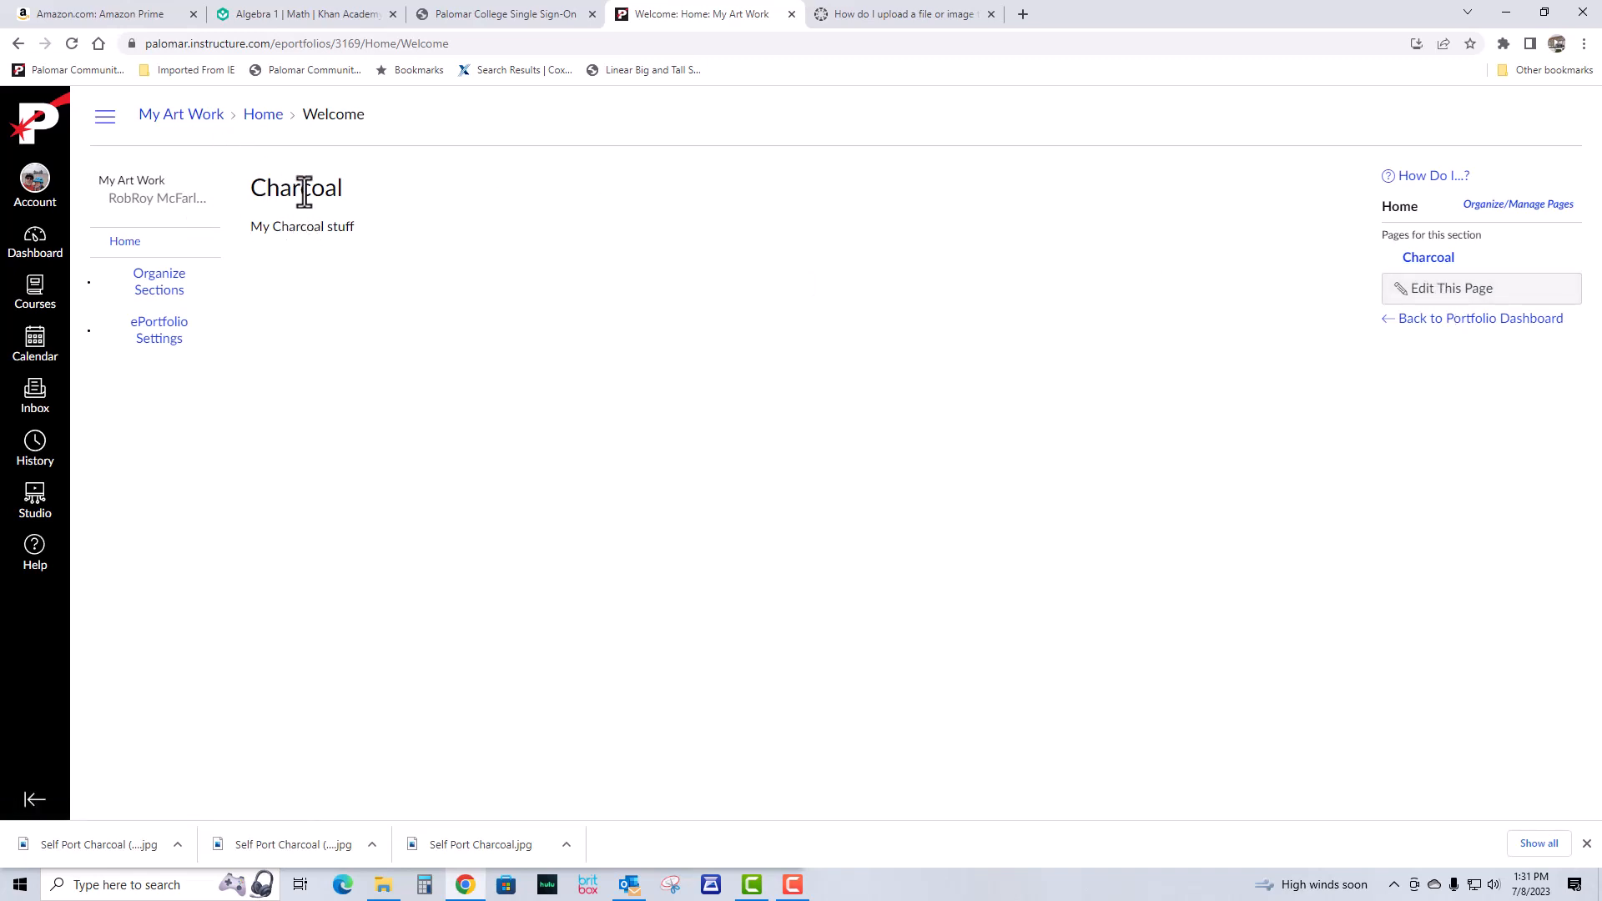
- Add an image upload to the Charcoal page with Self Port Charcoal.jpg from the online art small folder and save the page
left_click(1460, 299)
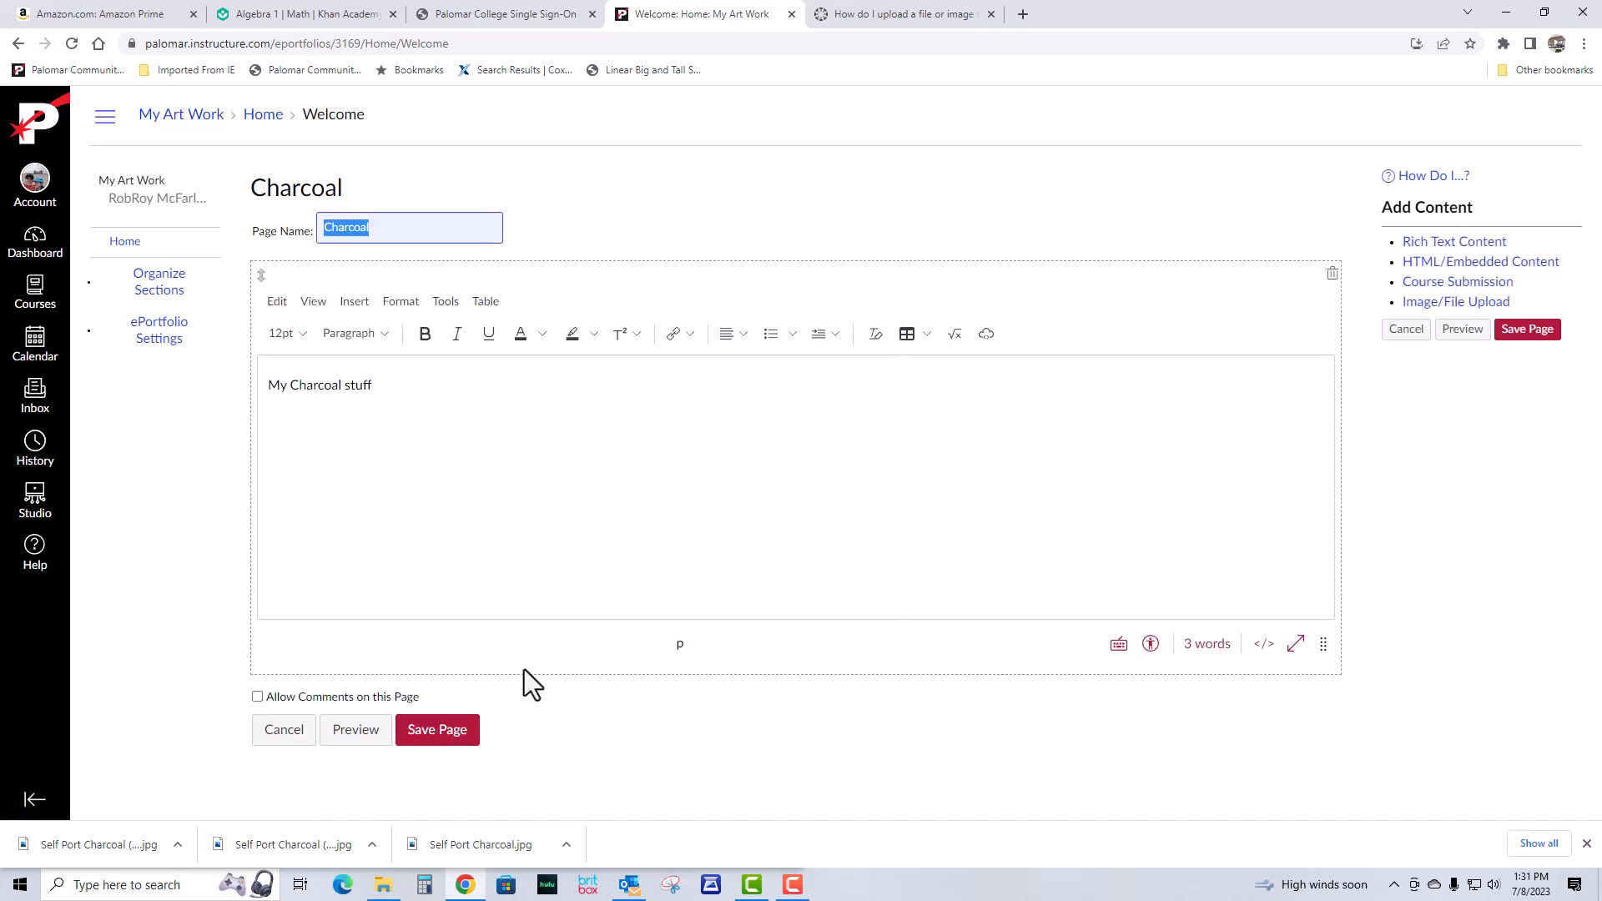
left_click(1450, 304)
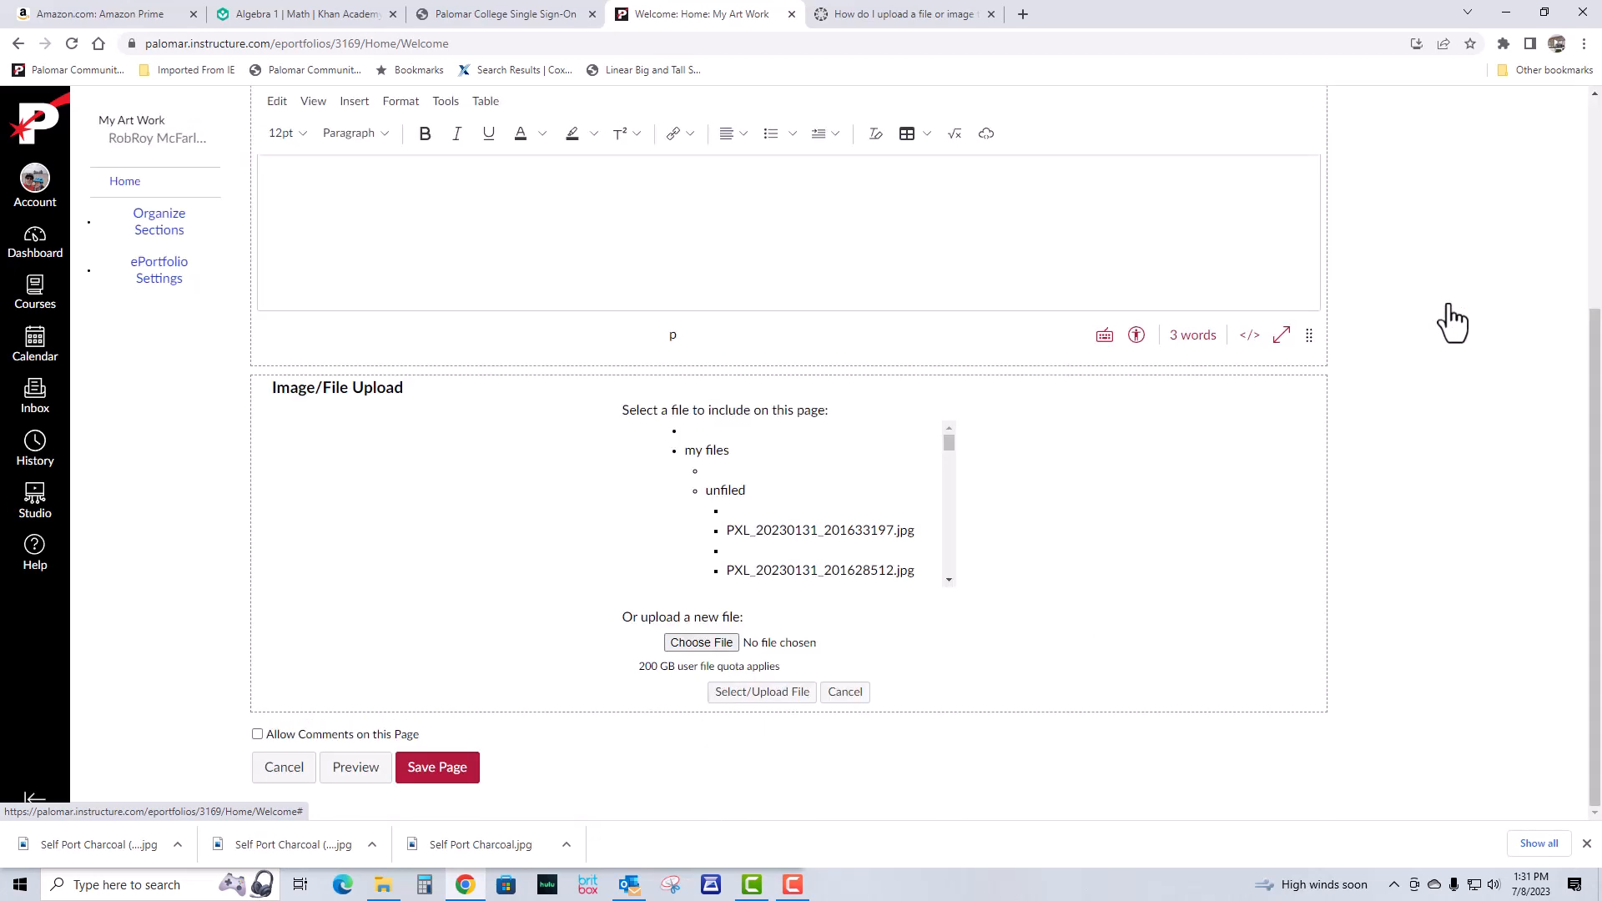
left_click(705, 644)
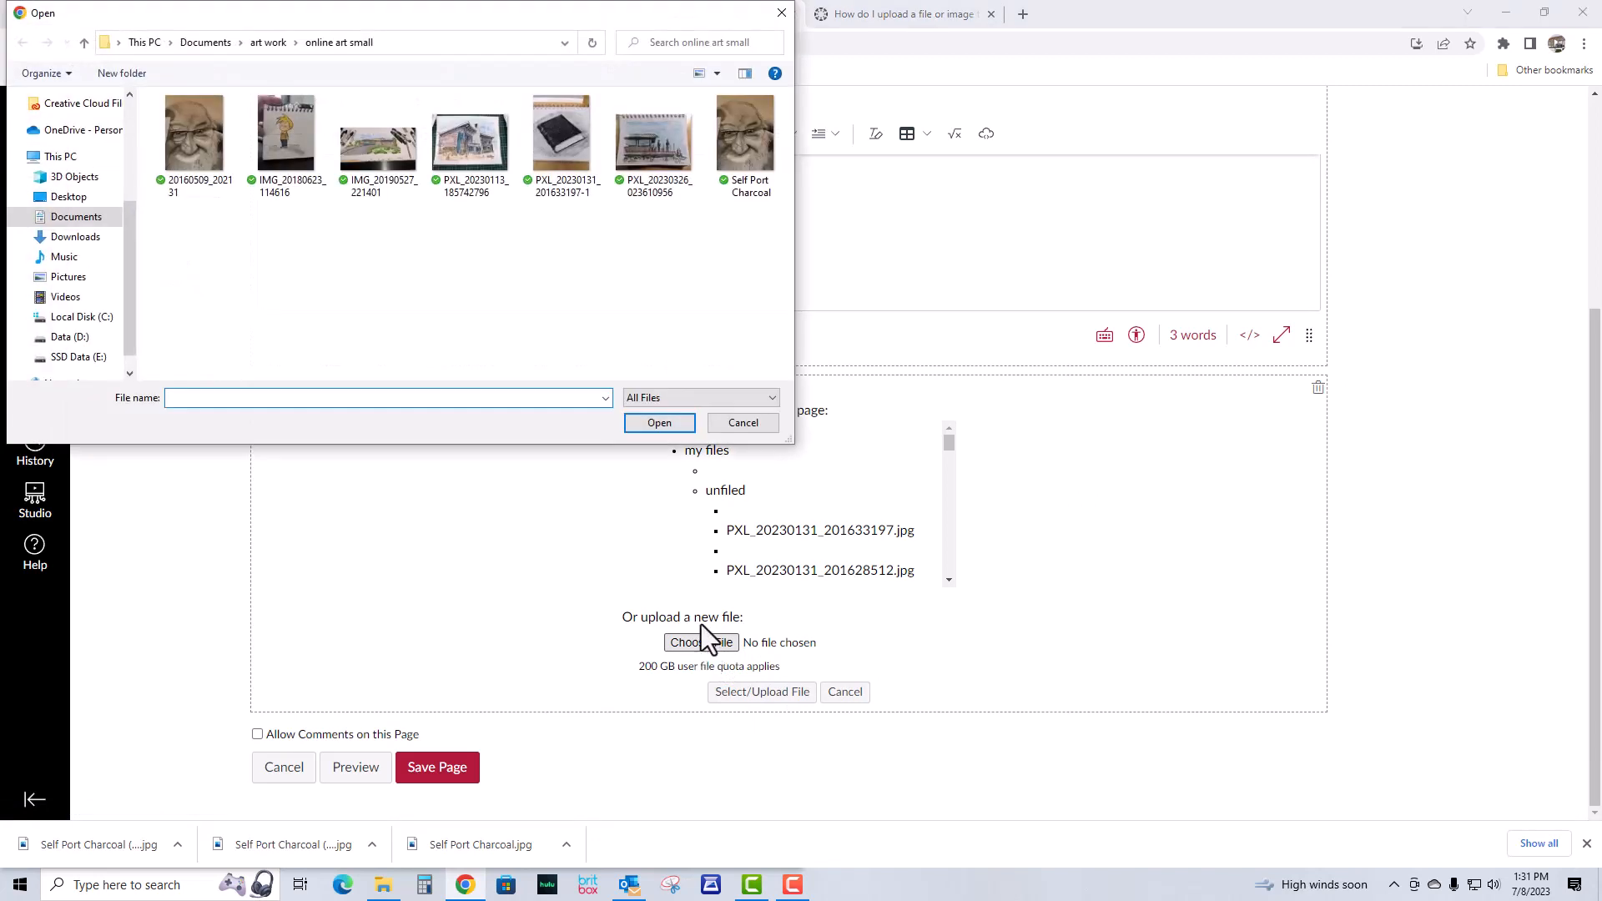
left_click(749, 154)
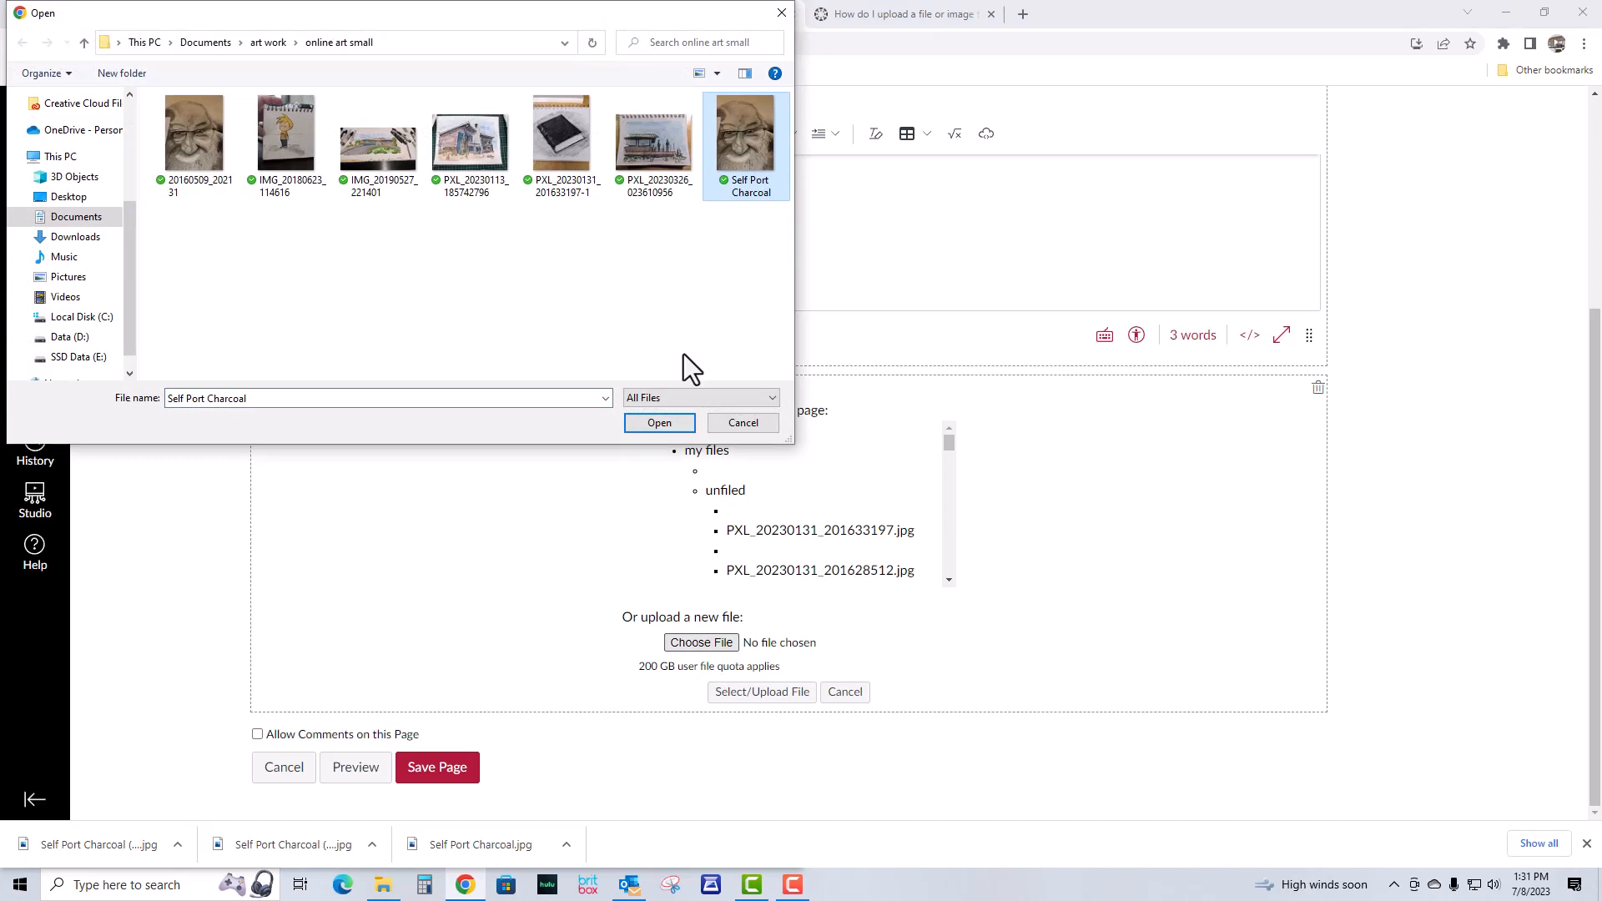
left_click(659, 424)
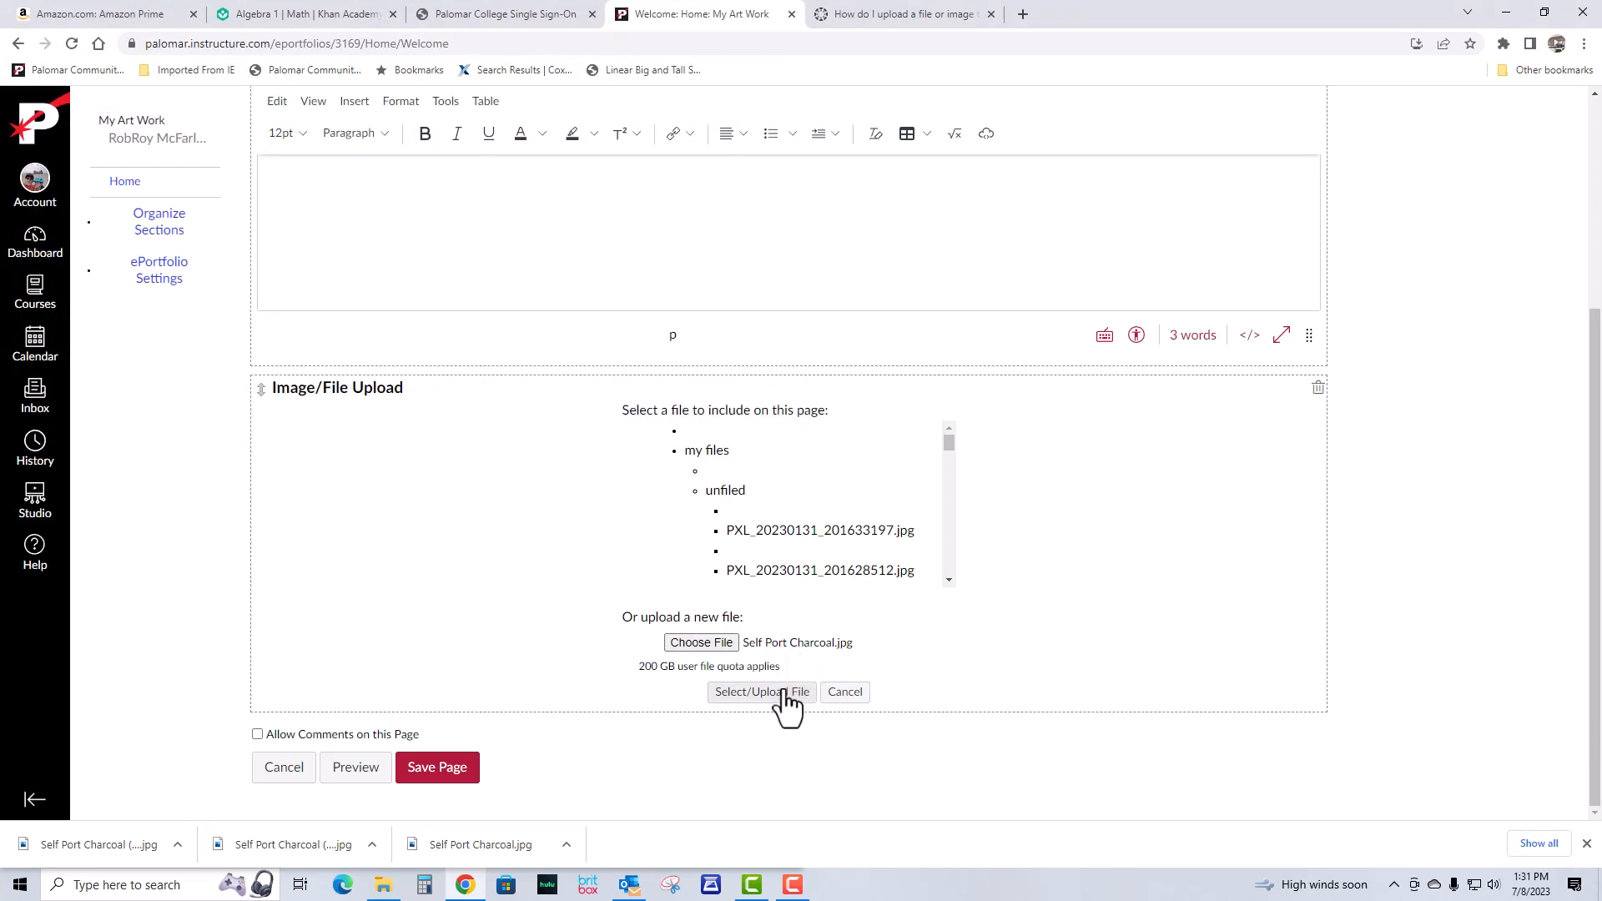
left_click(762, 692)
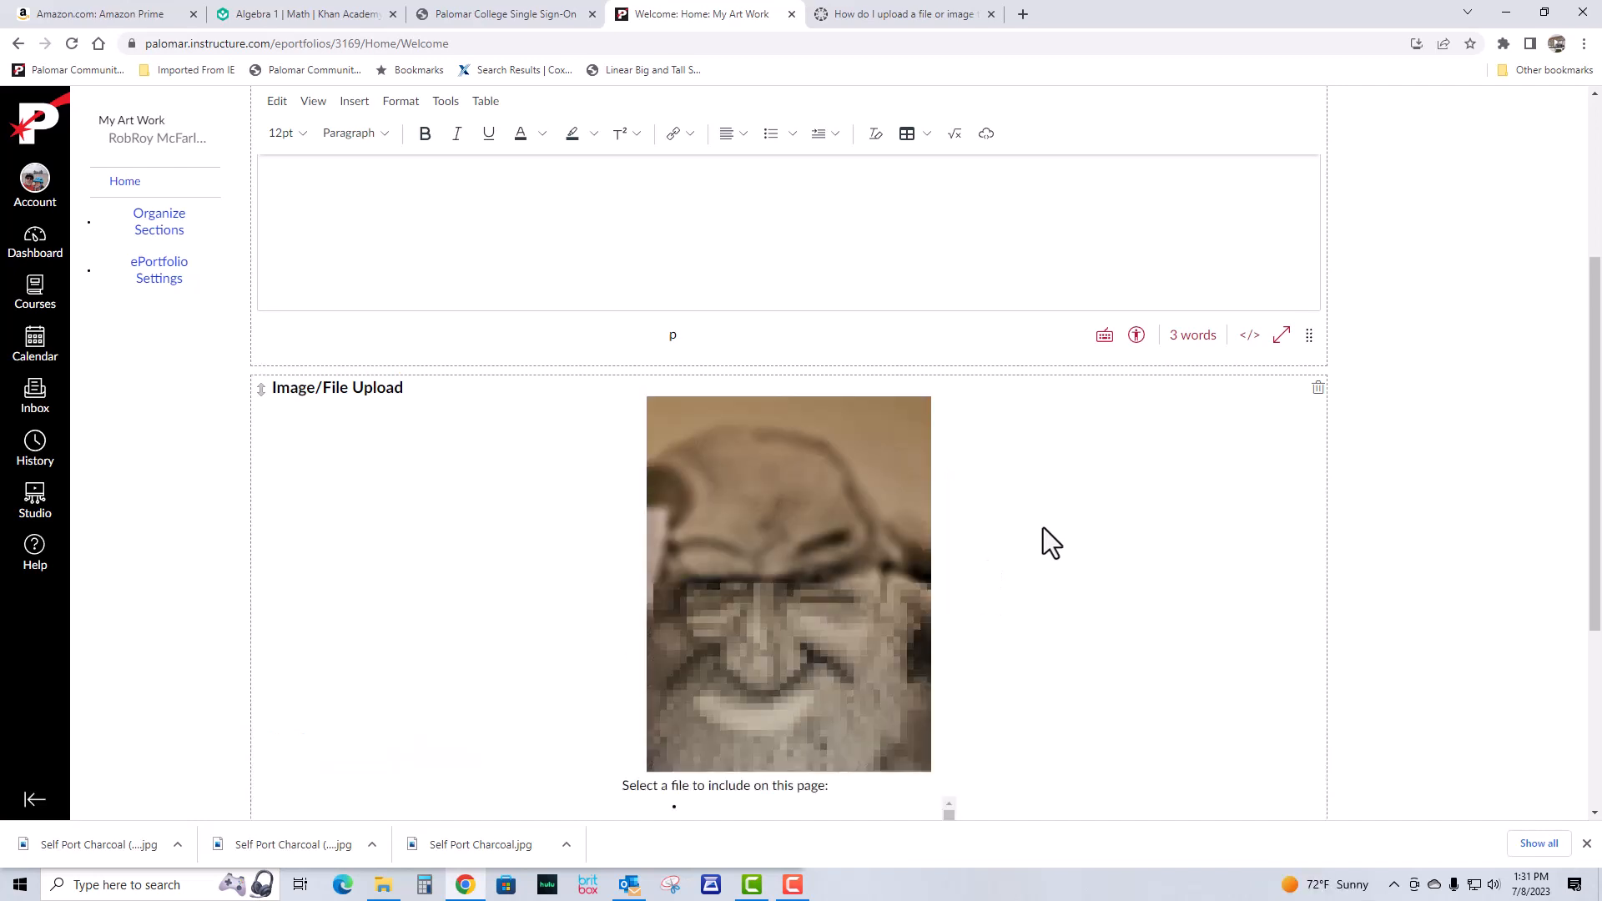
scroll(1043, 527, "down", 2)
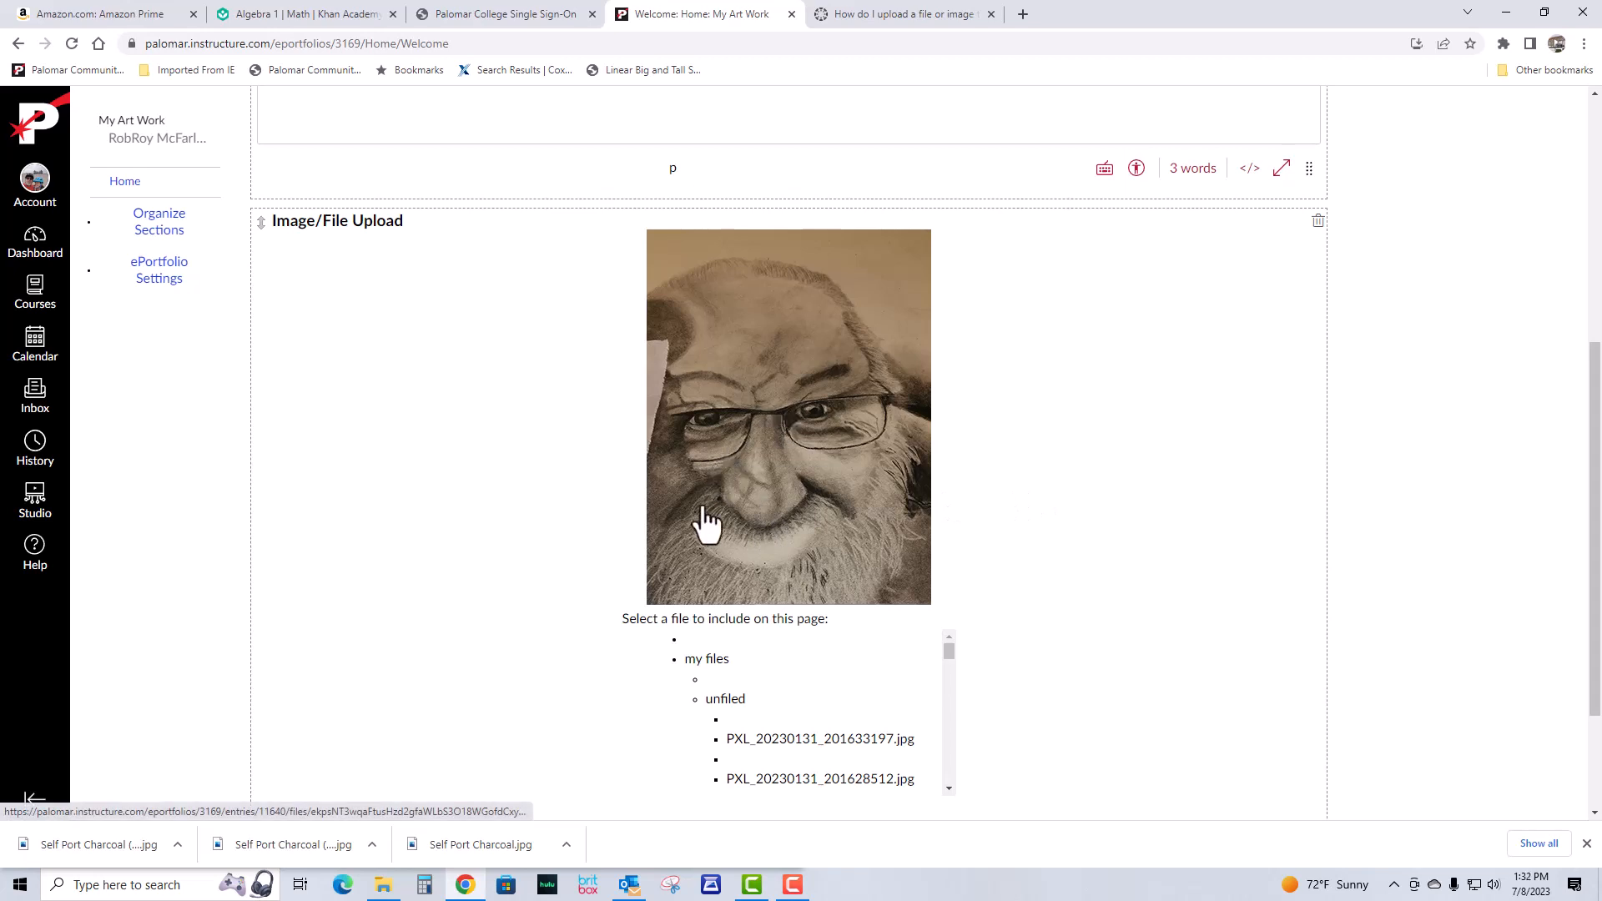
scroll(1034, 442, "down", 2)
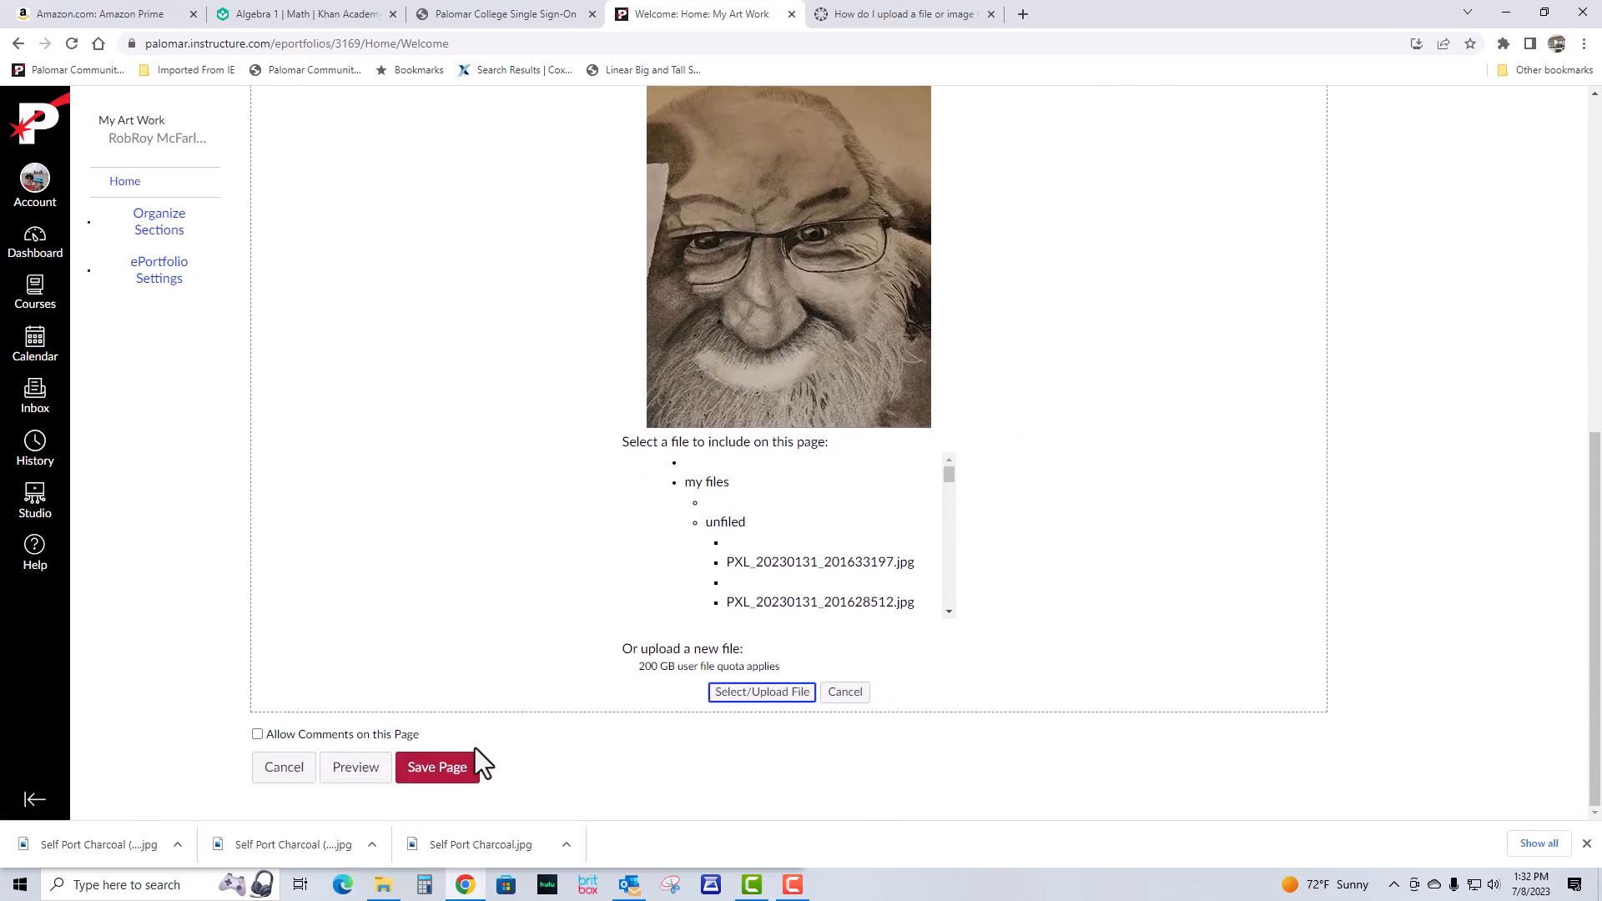
left_click(460, 769)
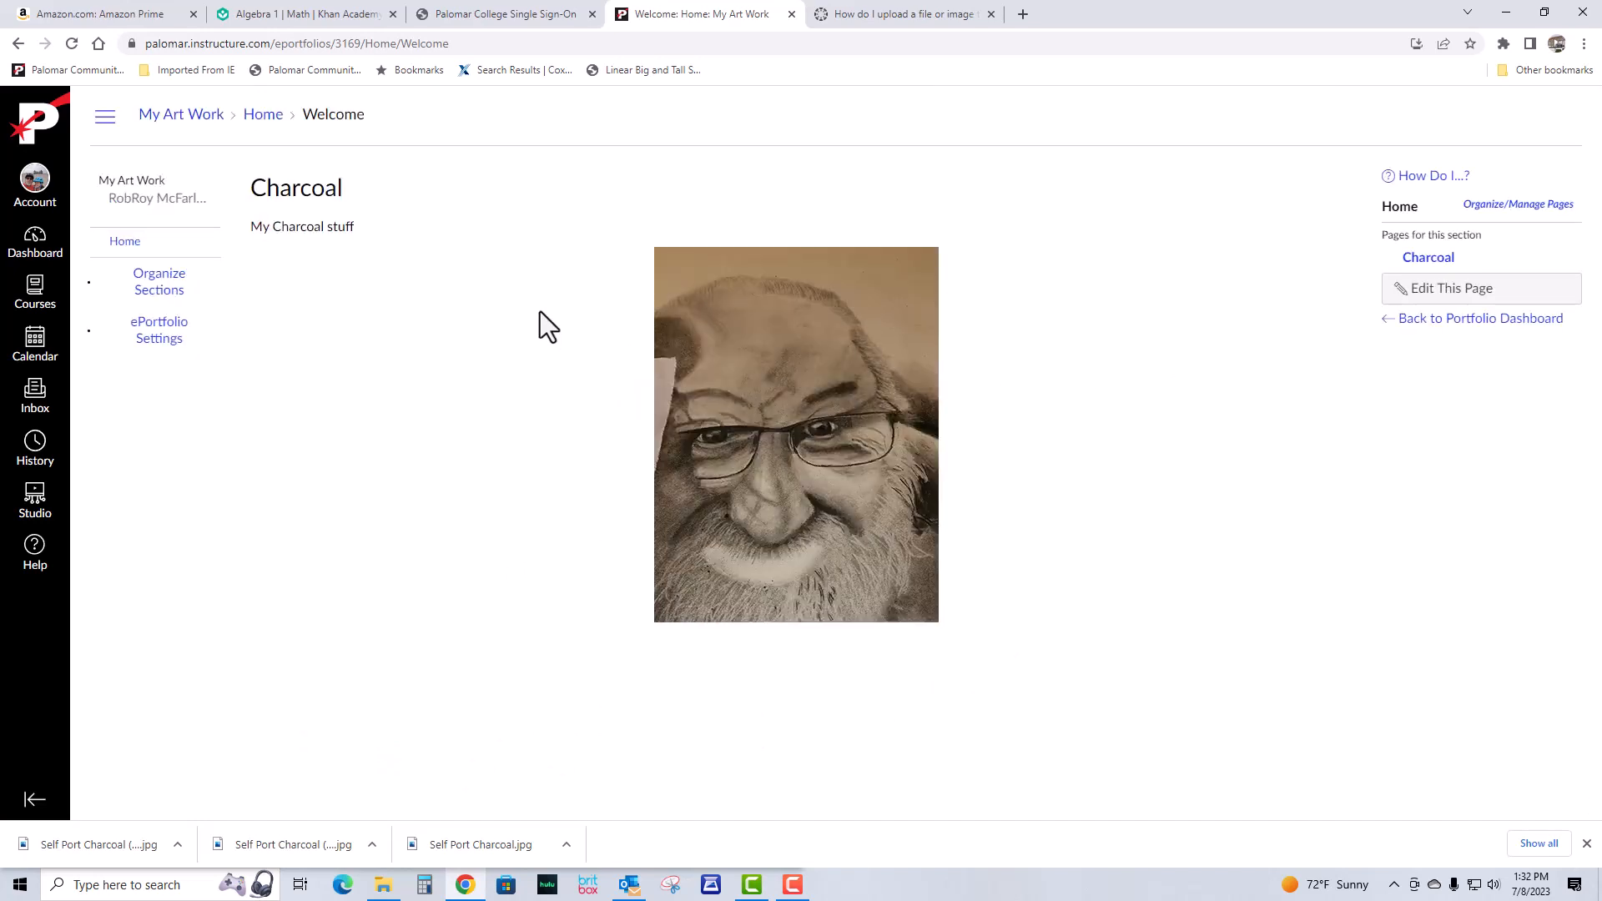
- Check the saved Charcoal page from the portfolio's home section and from its dashboard
left_click(132, 243)
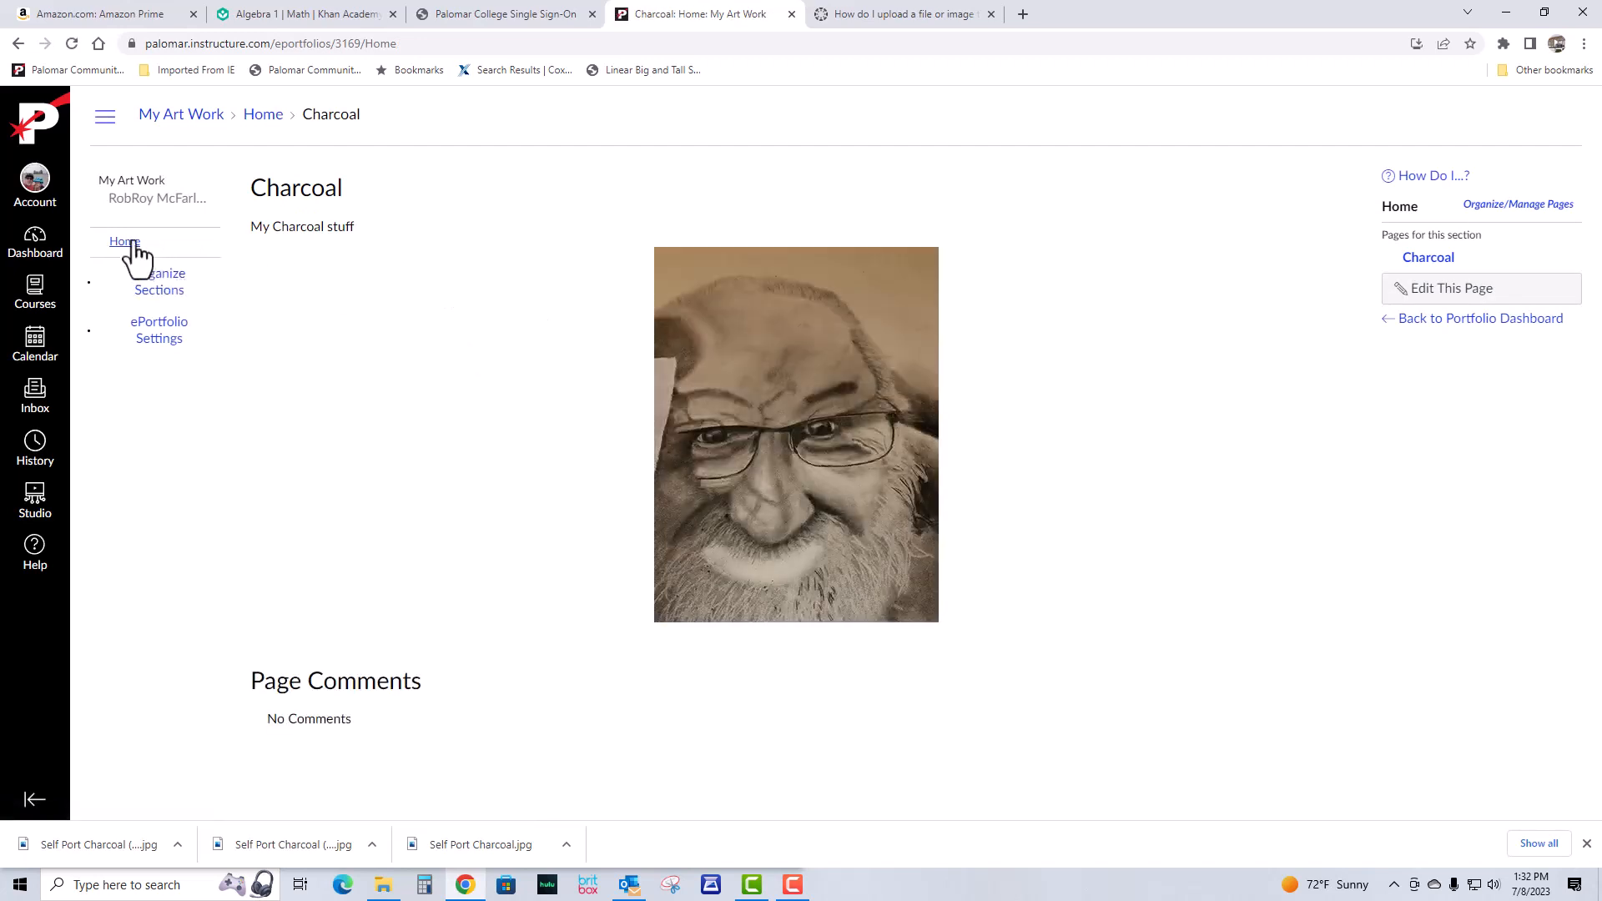
left_click(194, 119)
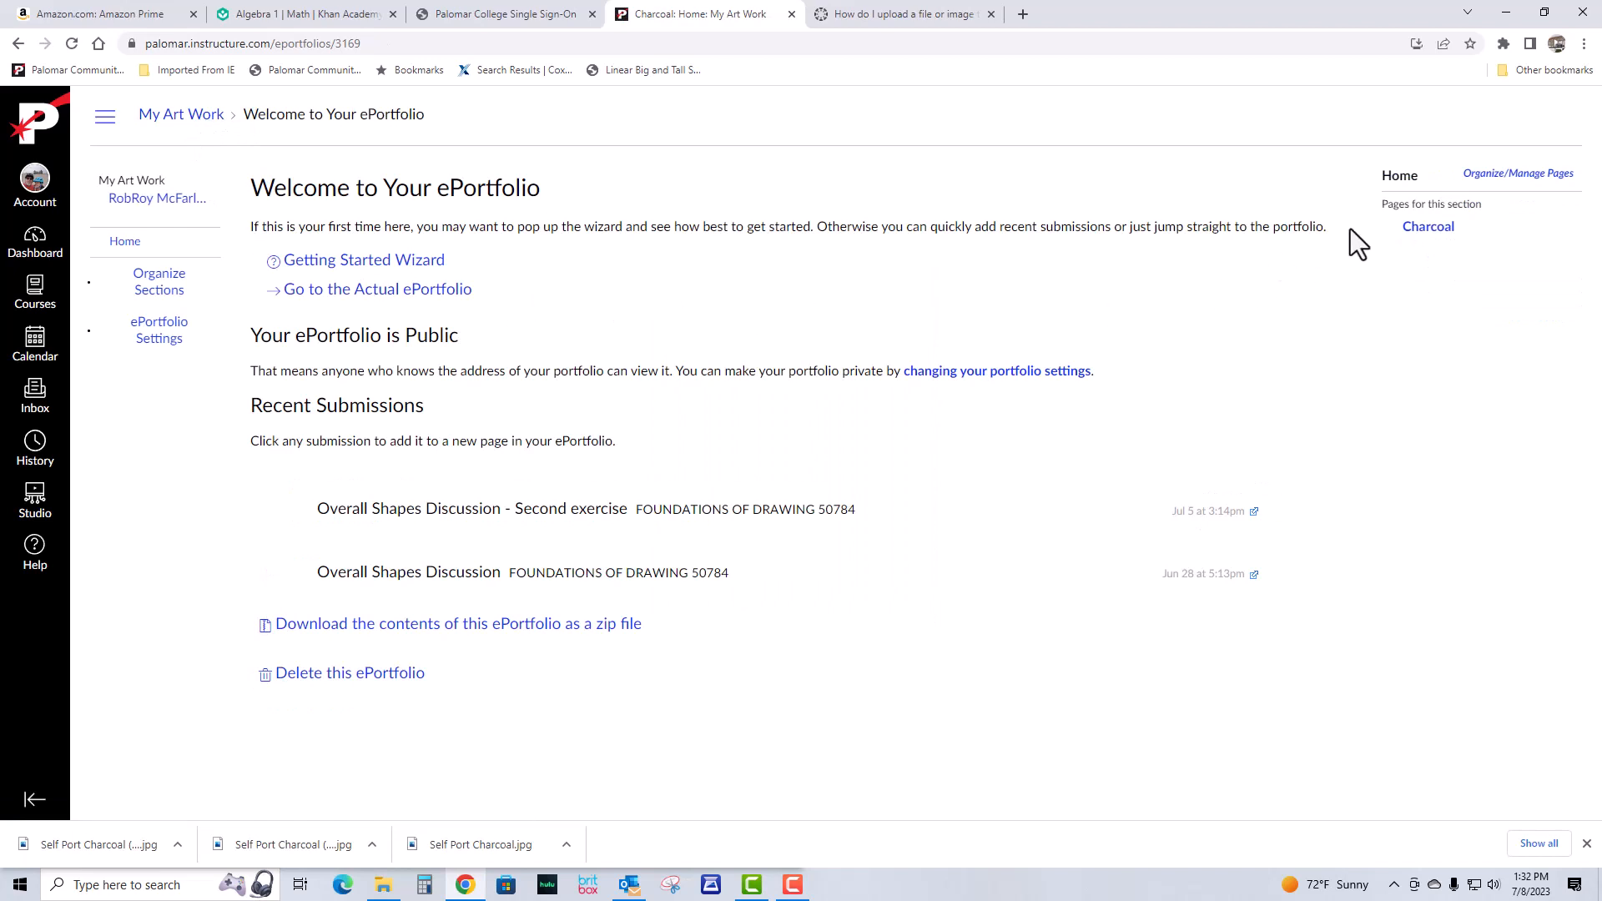
left_click(1427, 226)
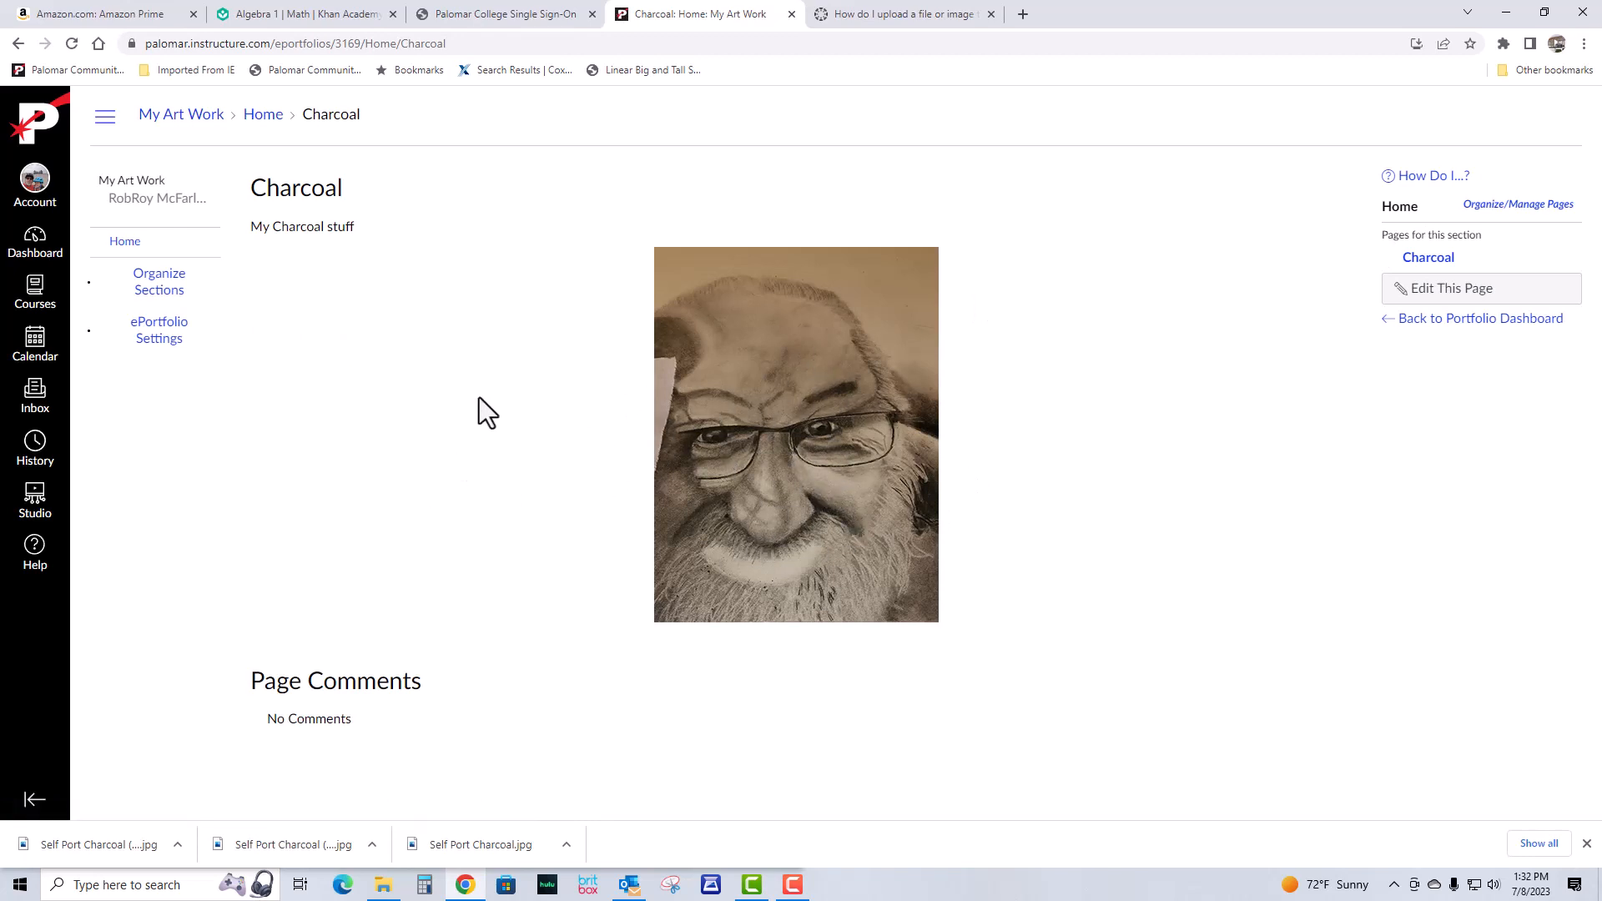
- Open IMG_20180623_114616 from the online art small folder in Adobe Photoshop 2023 and switch to the Move tool
left_click(383, 884)
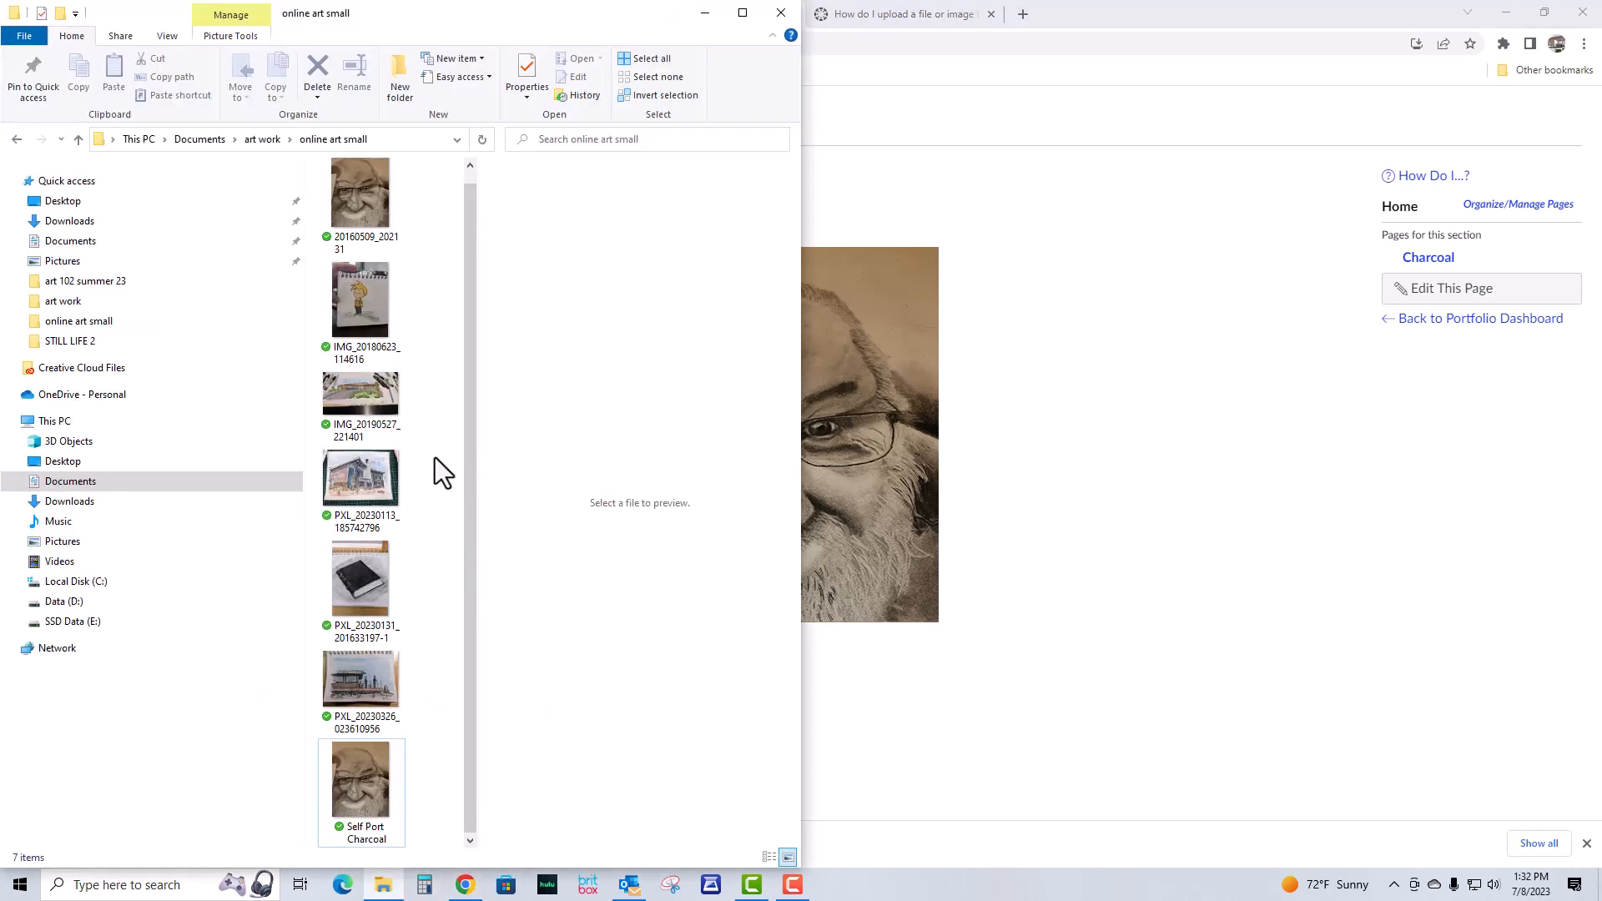
left_click(369, 303)
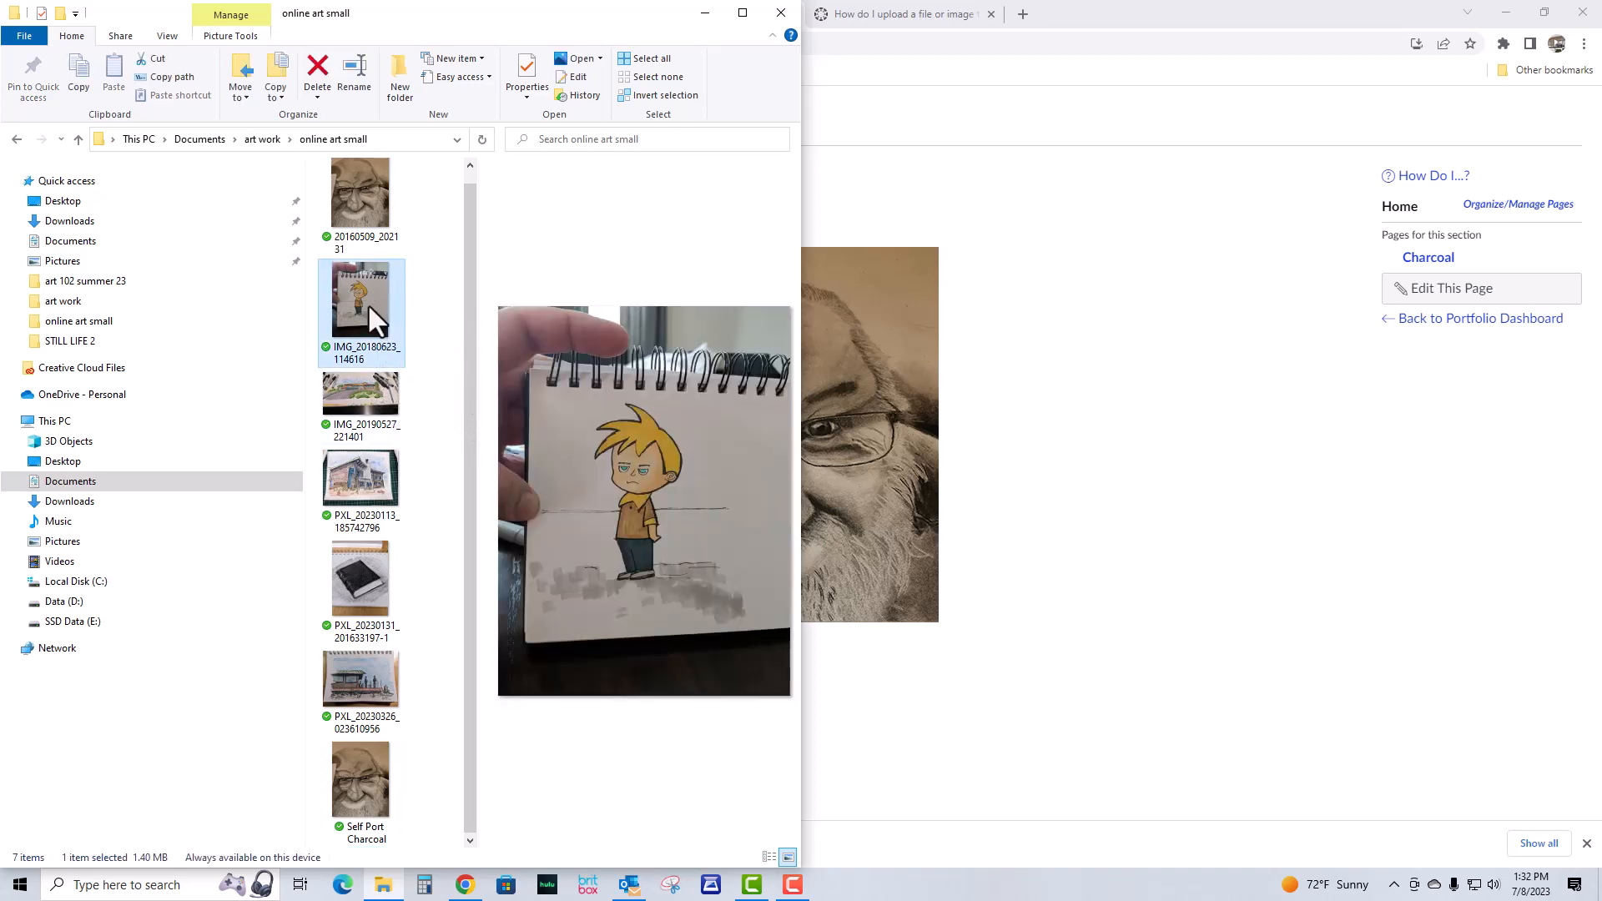
right_click(369, 307)
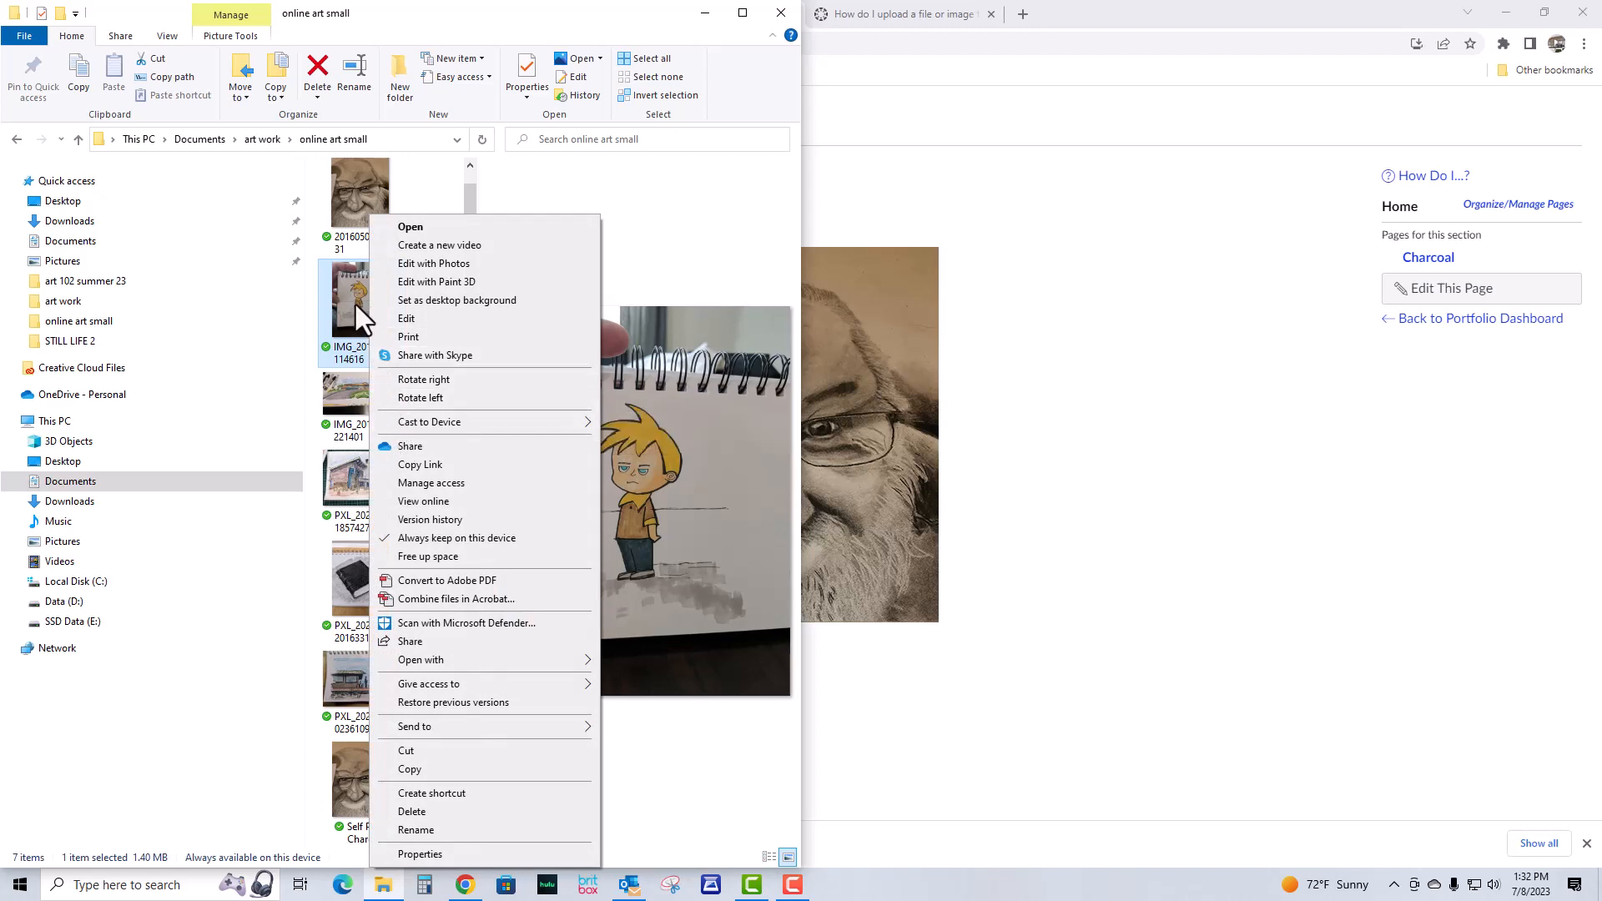
mouse_move(440, 659)
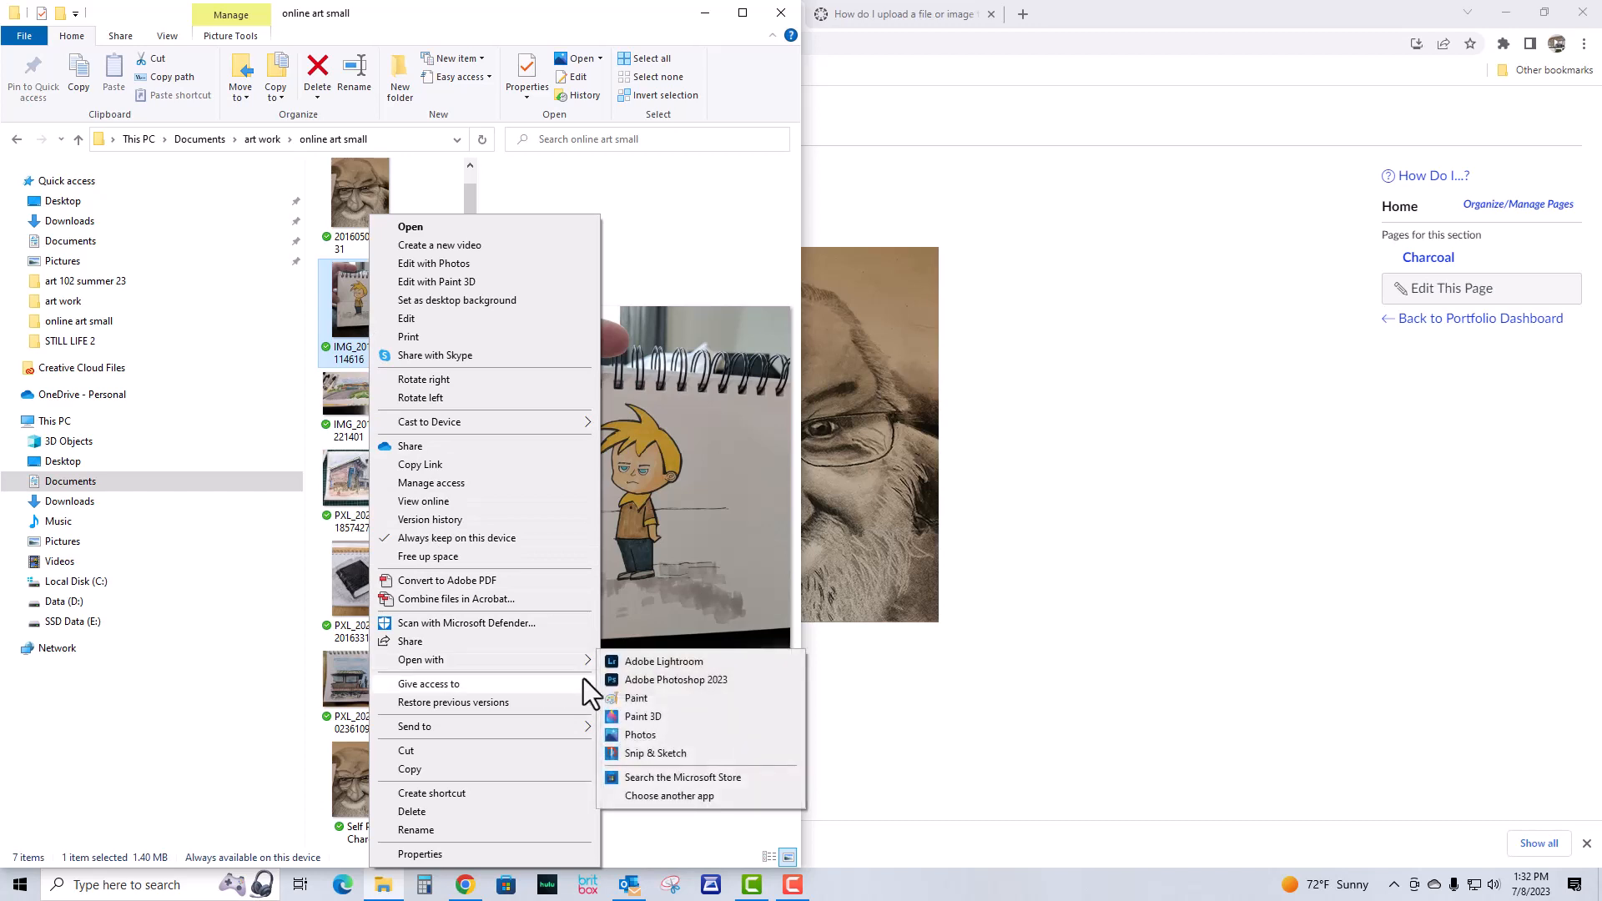
left_click(659, 684)
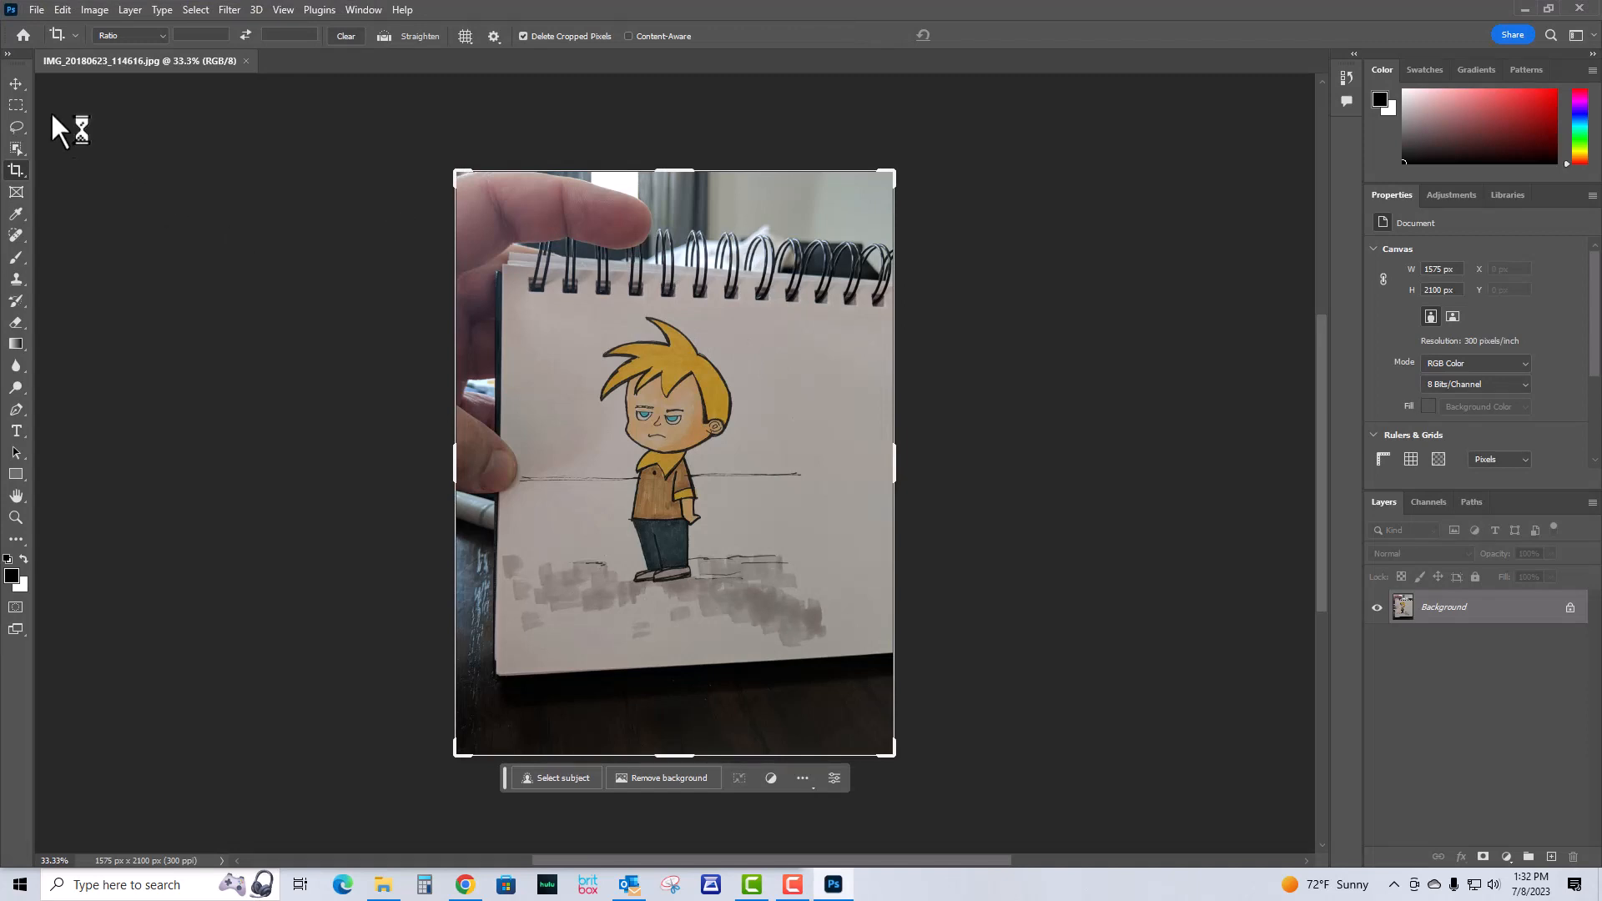
left_click(15, 84)
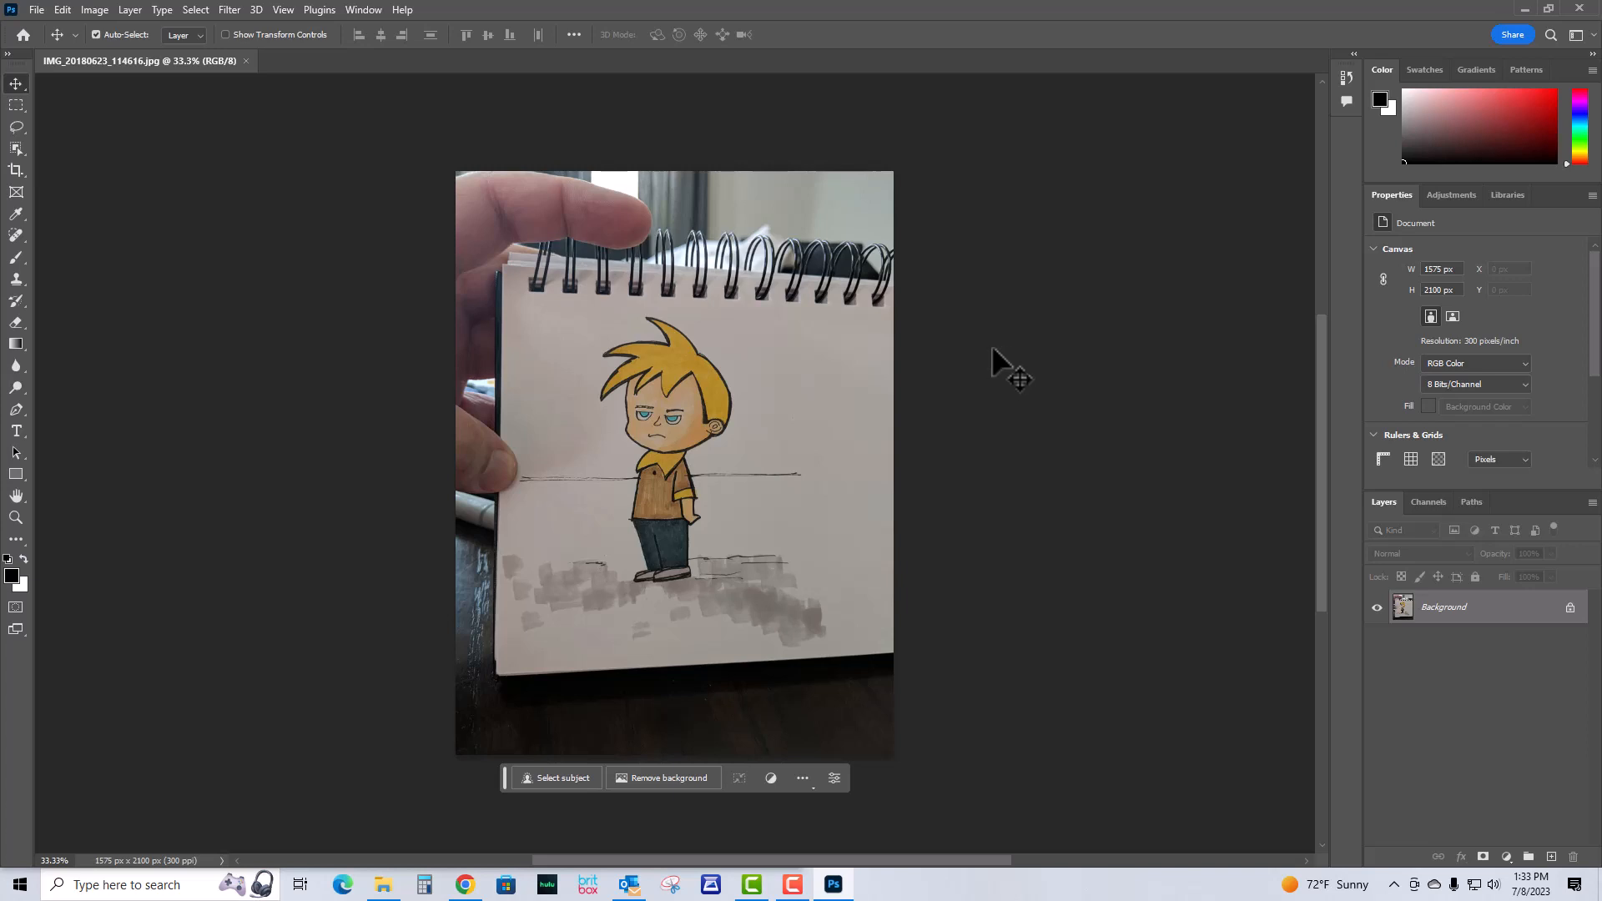
left_click(1393, 886)
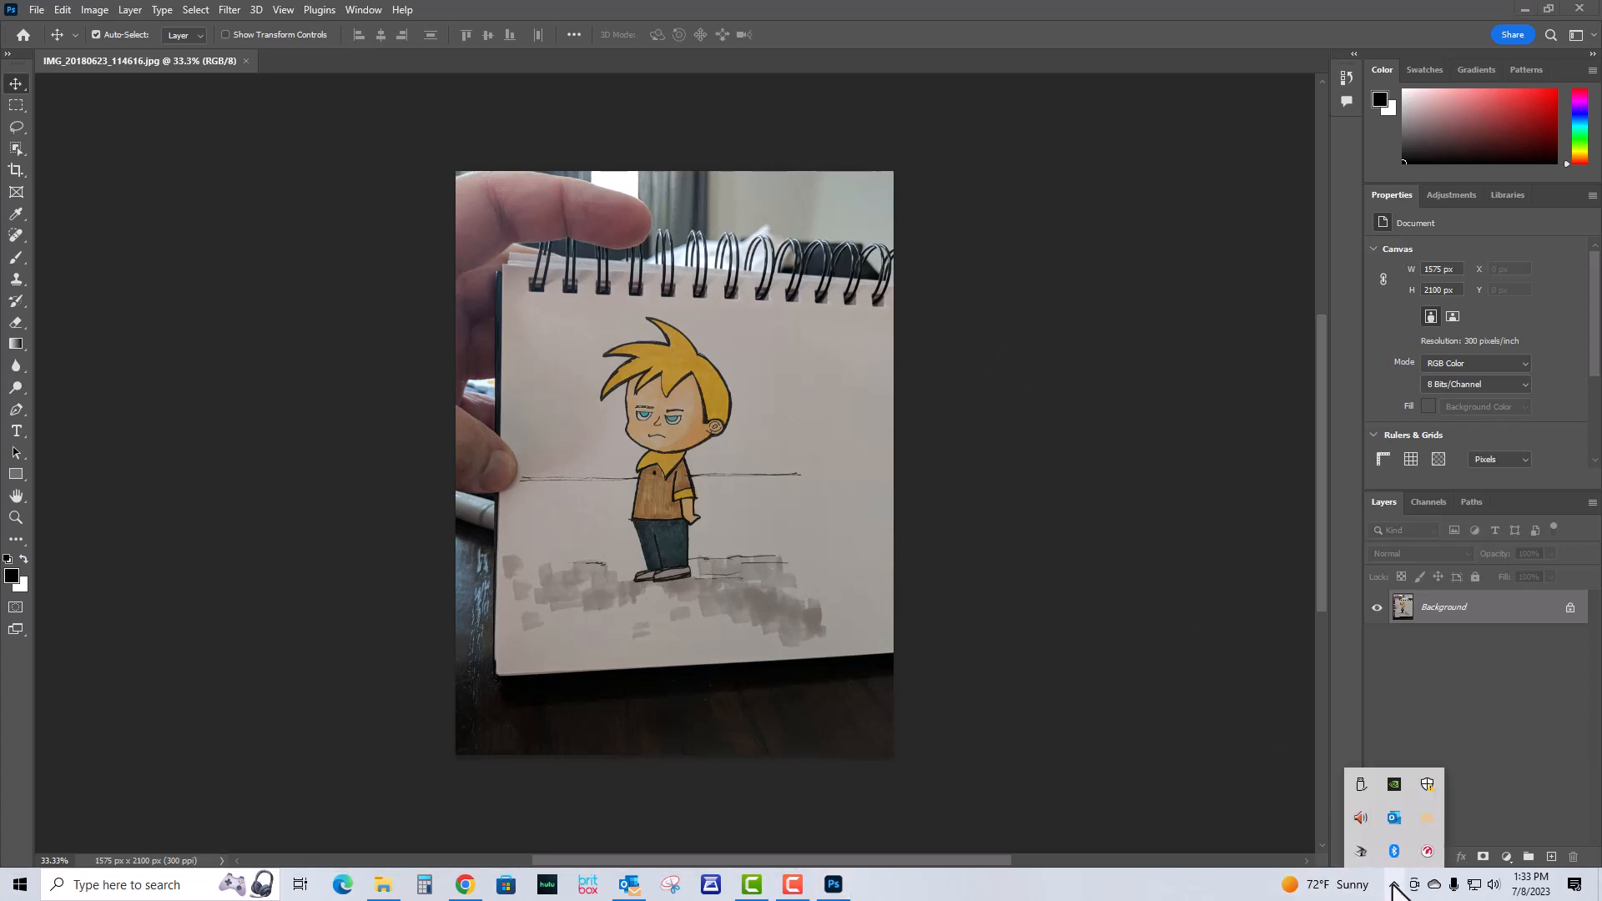
left_click(1207, 769)
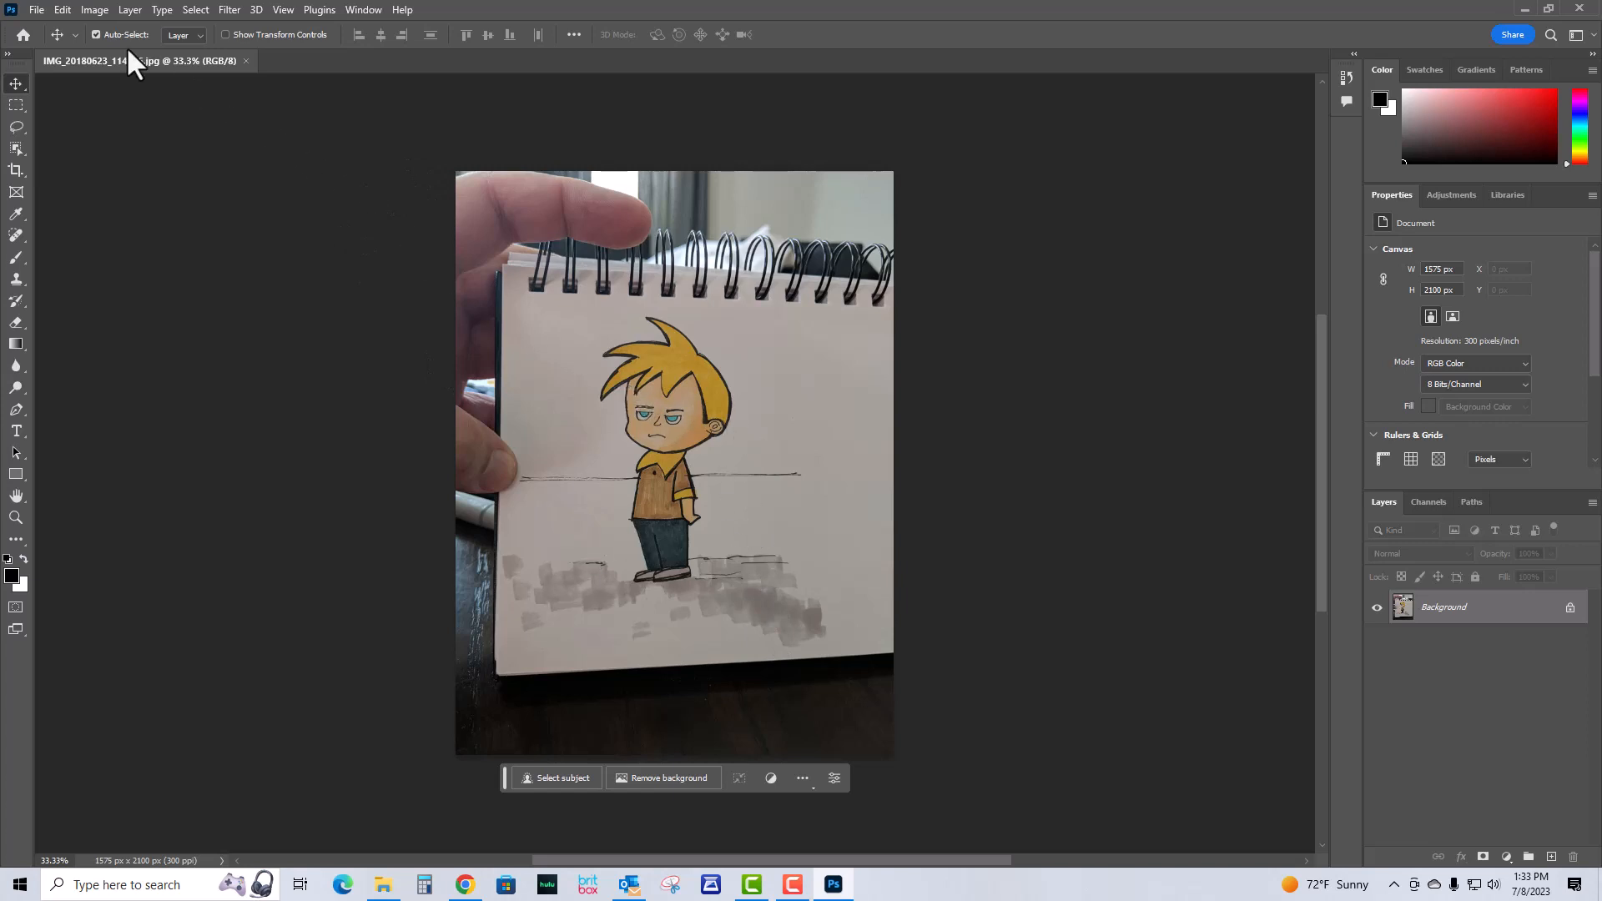
- Resample the sketchbook image to a resolution of 80 pixels/inch using Image Size
left_click(93, 10)
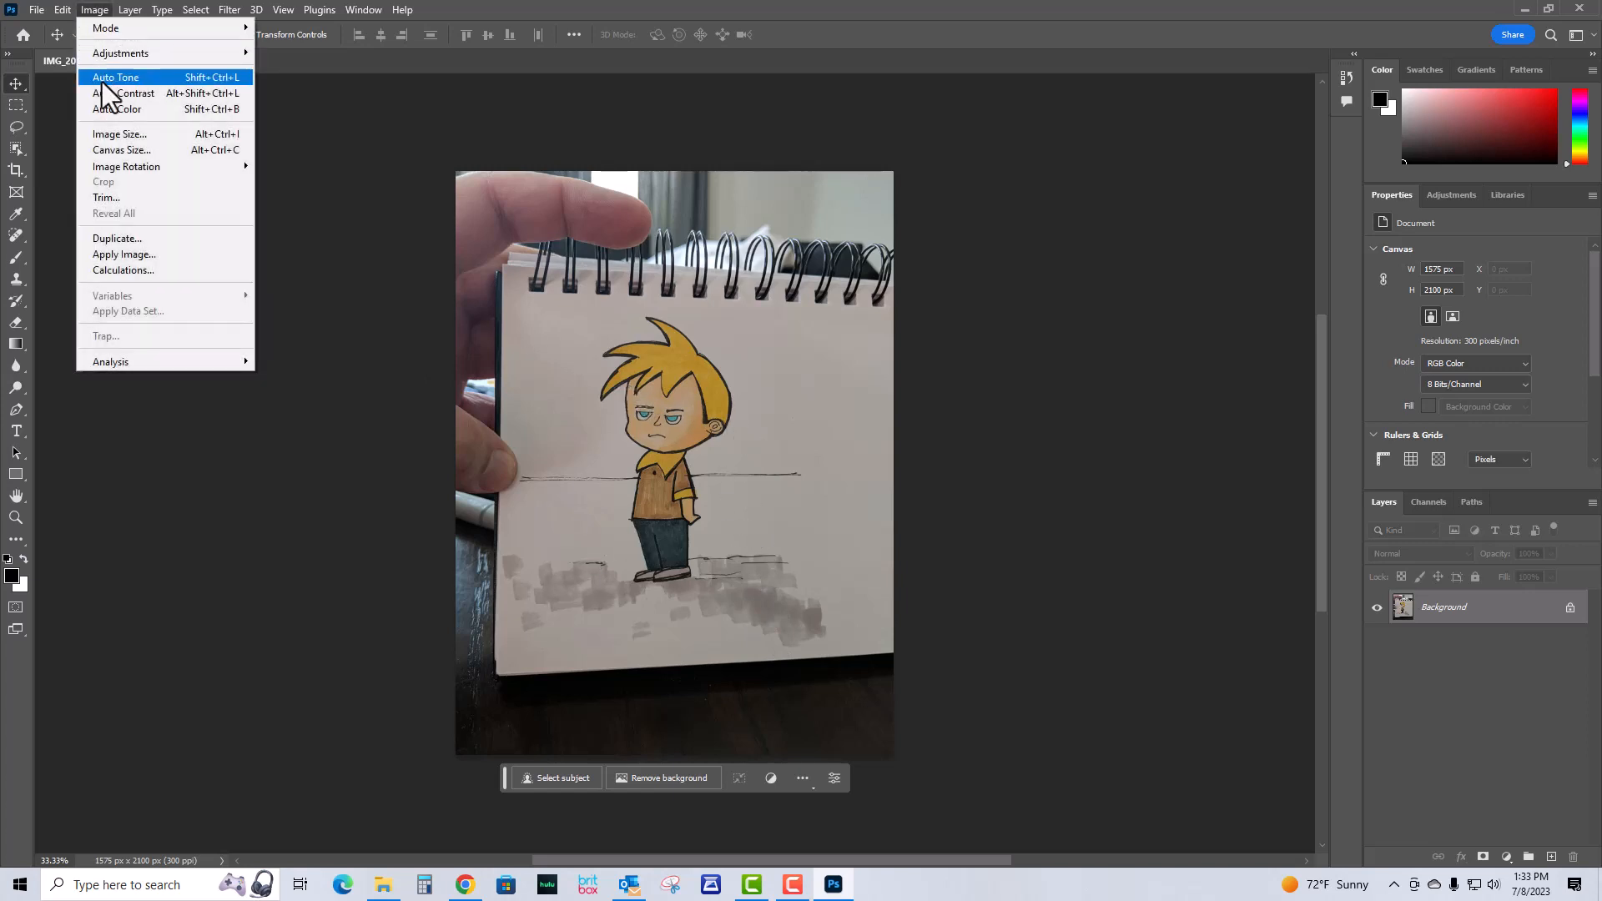
left_click(130, 135)
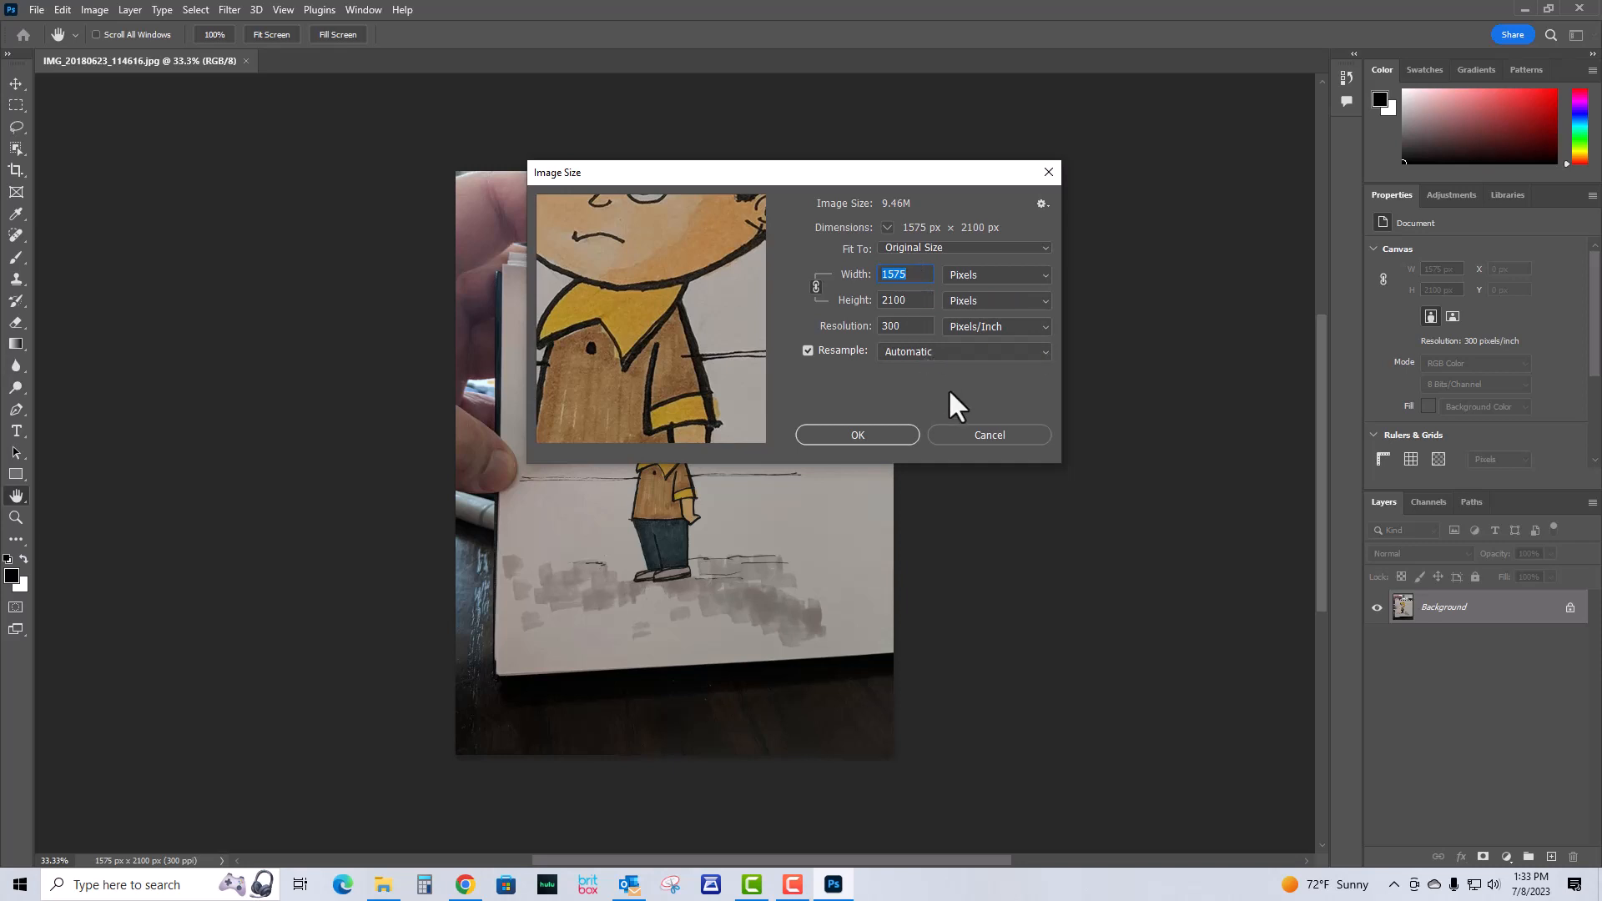
left_click(913, 329)
left_click_drag(912, 328, 826, 347)
type("80")
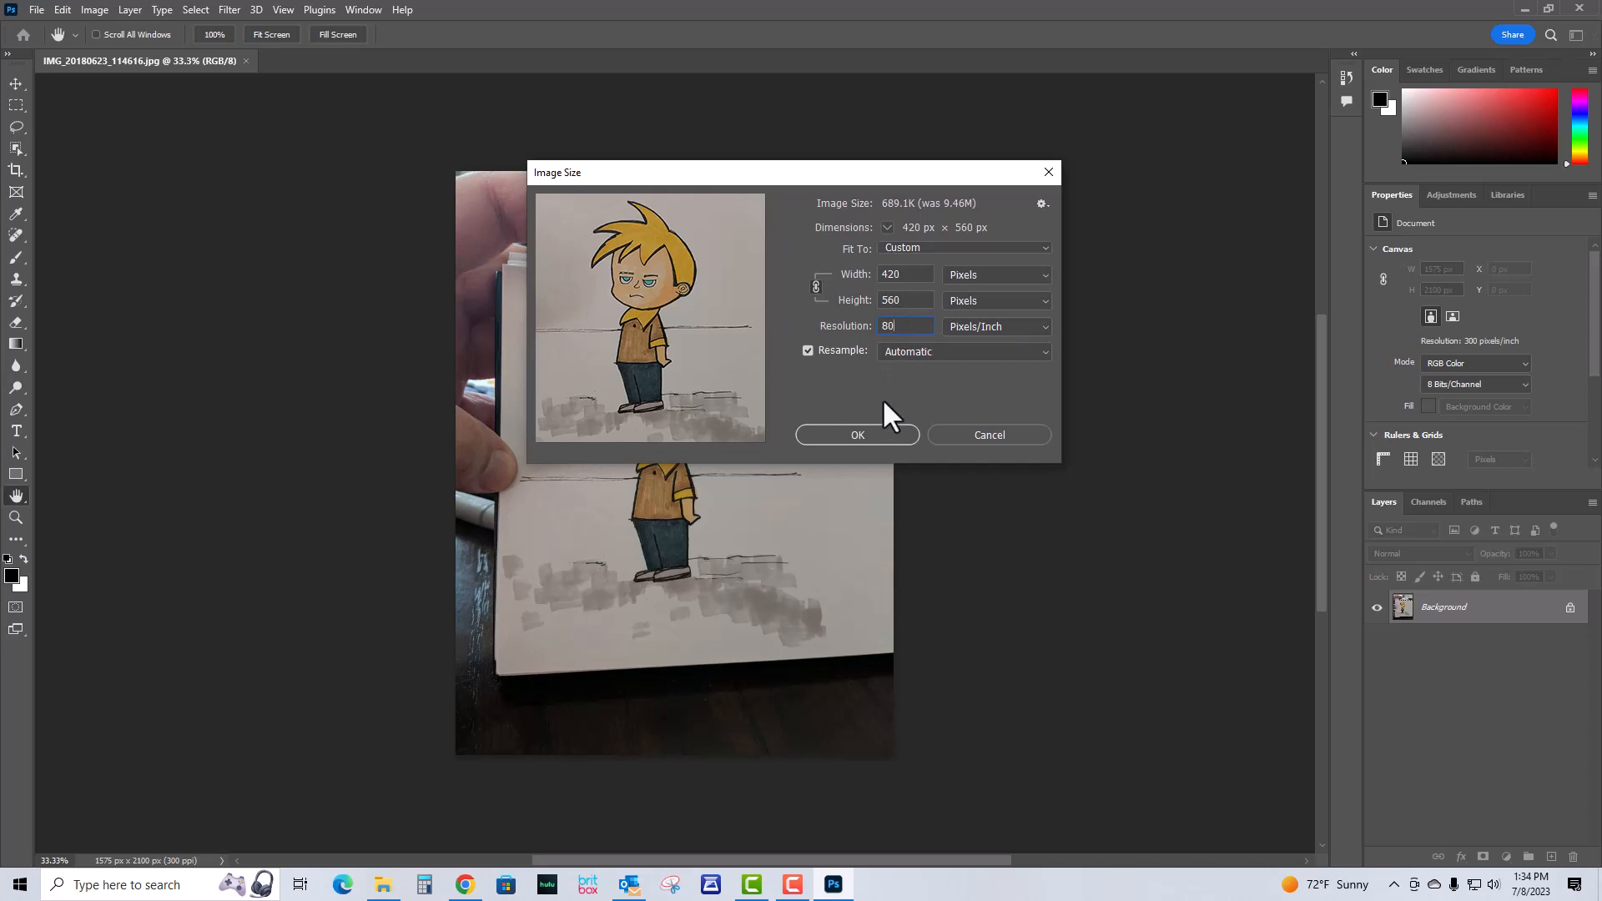
left_click(858, 434)
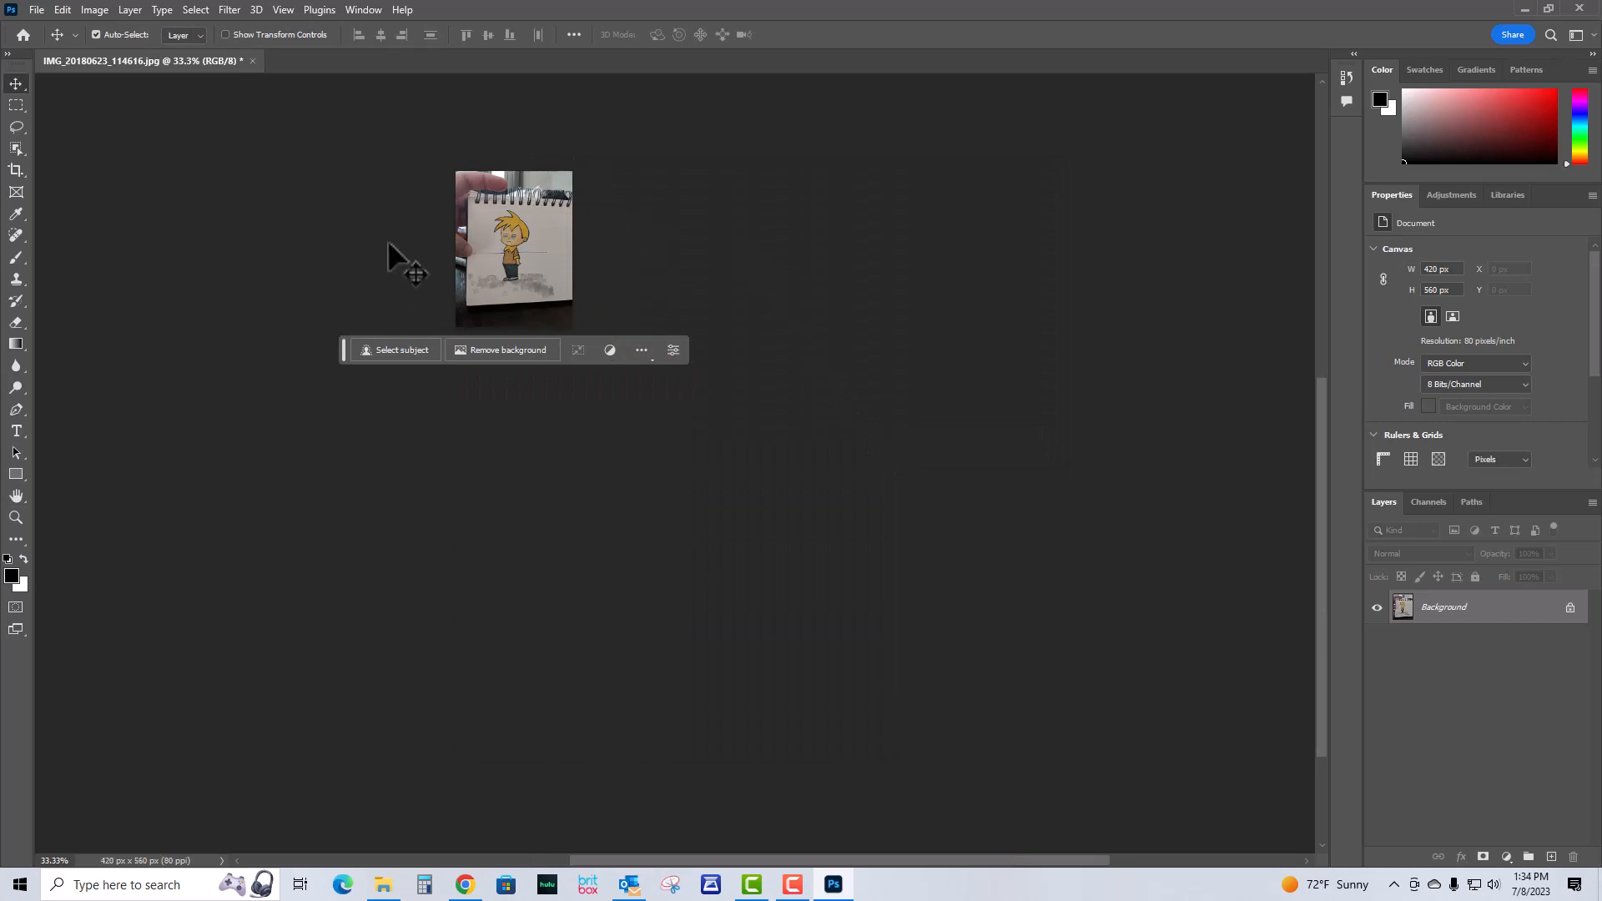
- Save the resized image over the original file, exit Photoshop and return to the Canvas page in Chrome
left_click(38, 9)
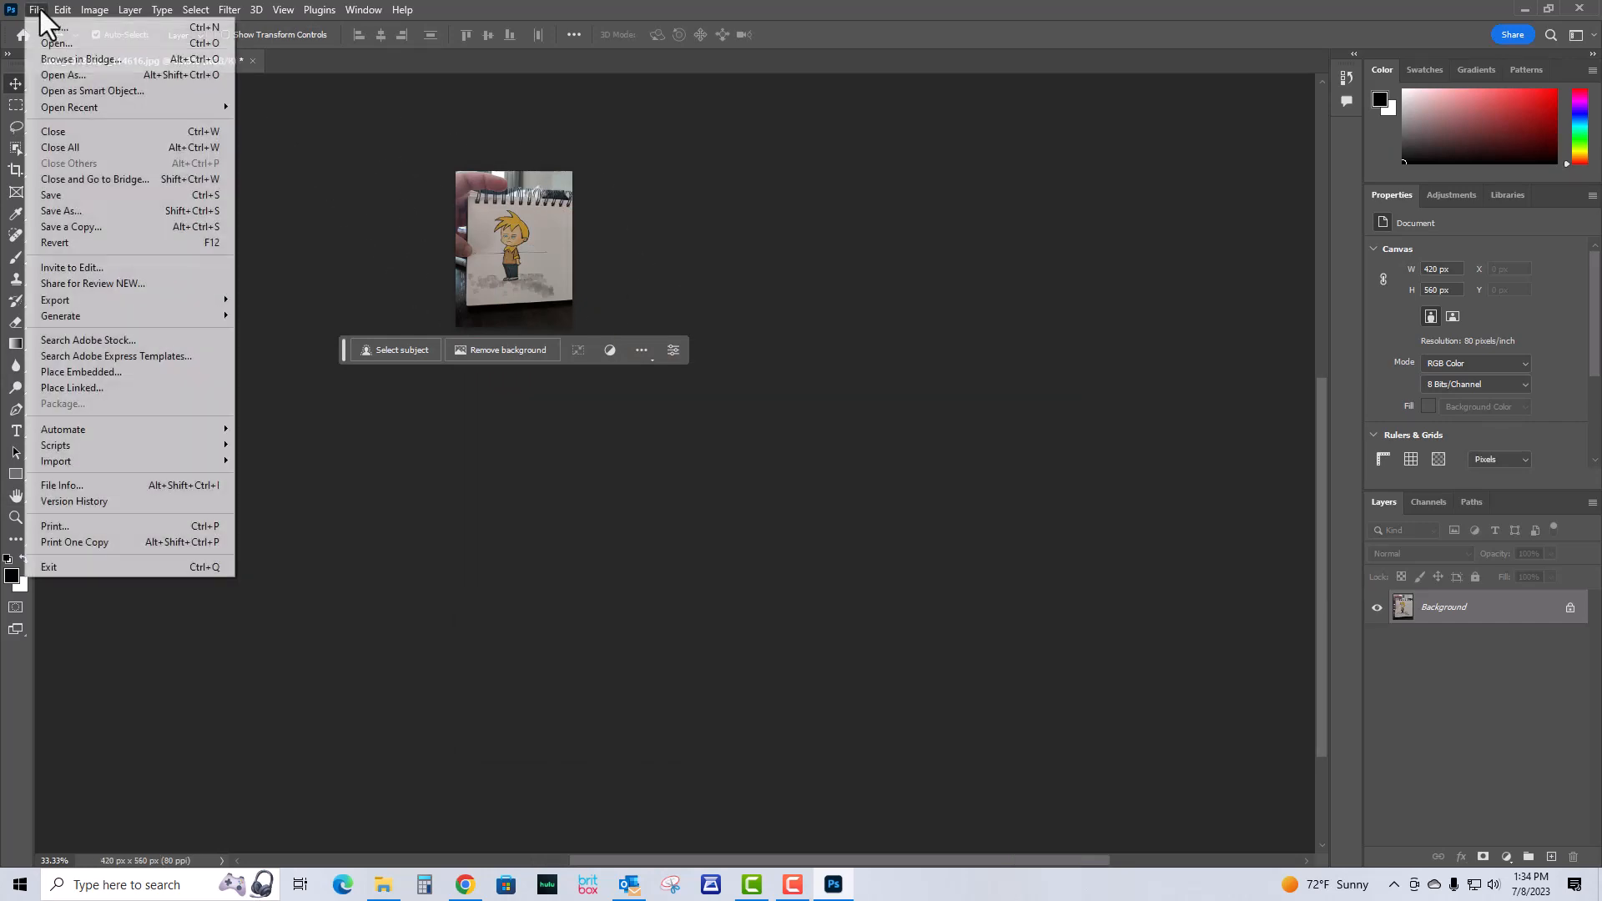
left_click(66, 193)
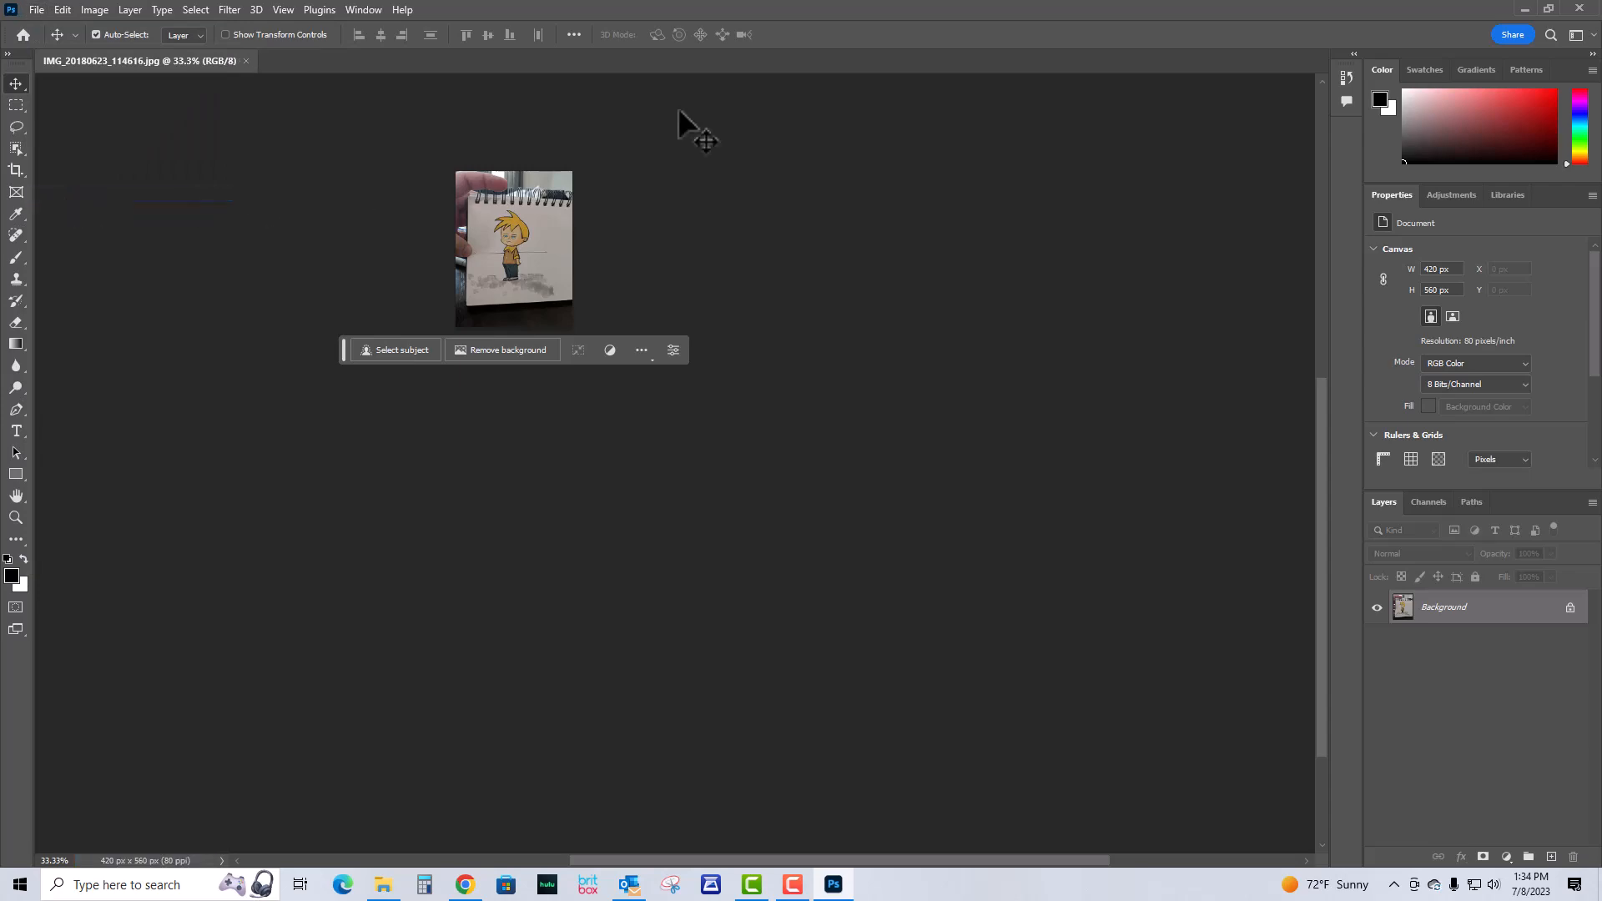
left_click(1579, 8)
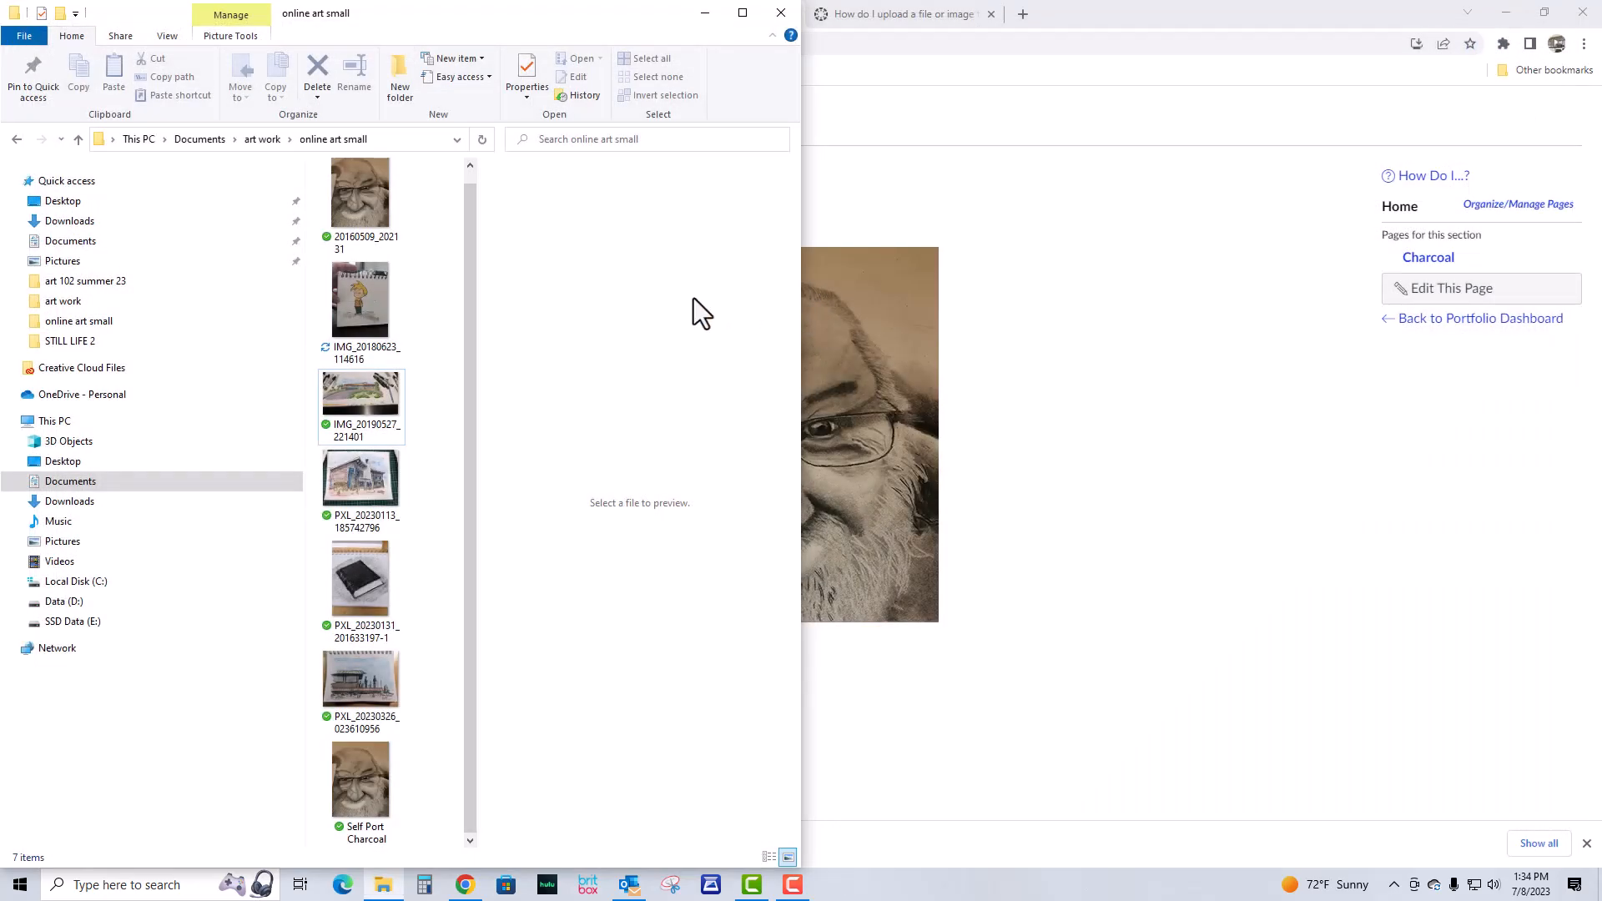
left_click(1077, 304)
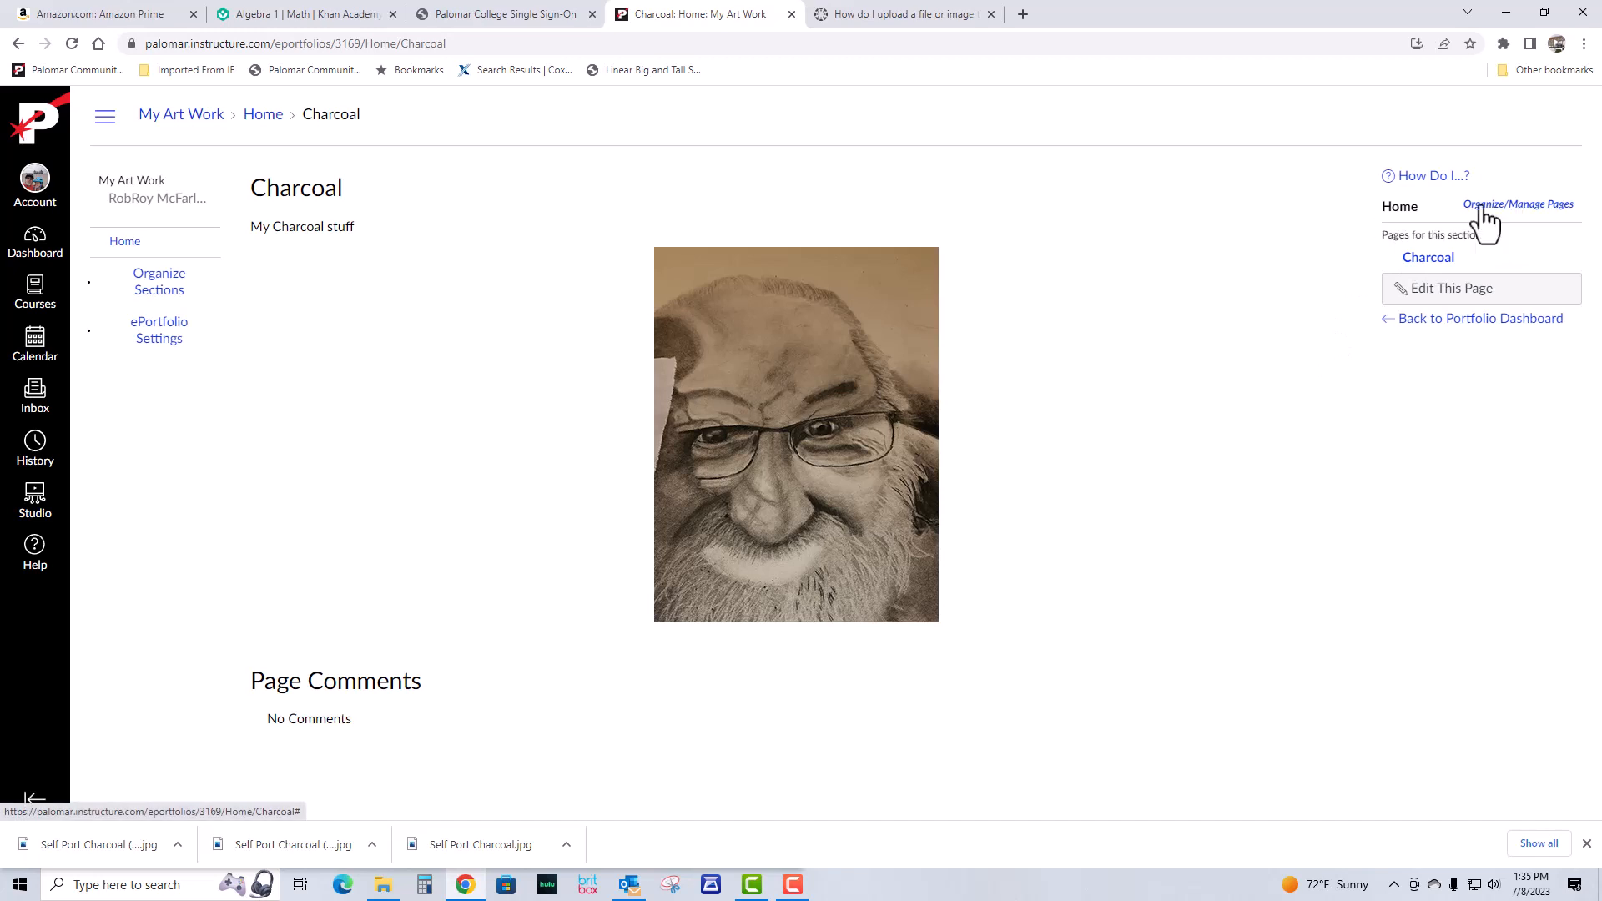
- Leave the Charcoal page and reopen the My Art Work portfolio dashboard from the profile's list of ePortfolios
left_click(1532, 208)
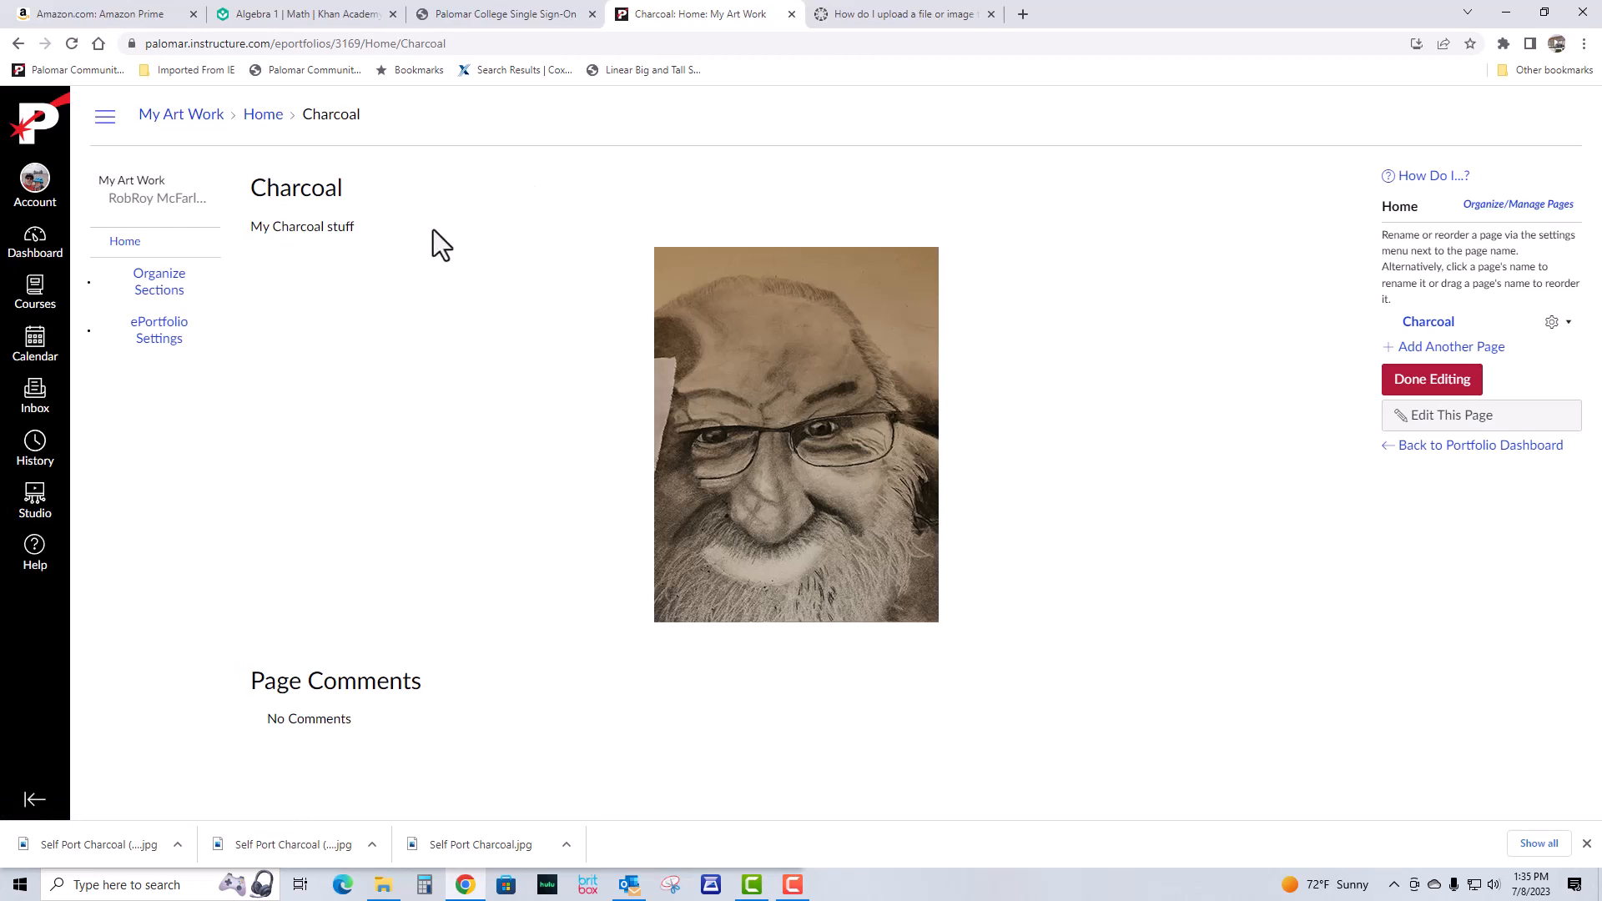
left_click(159, 117)
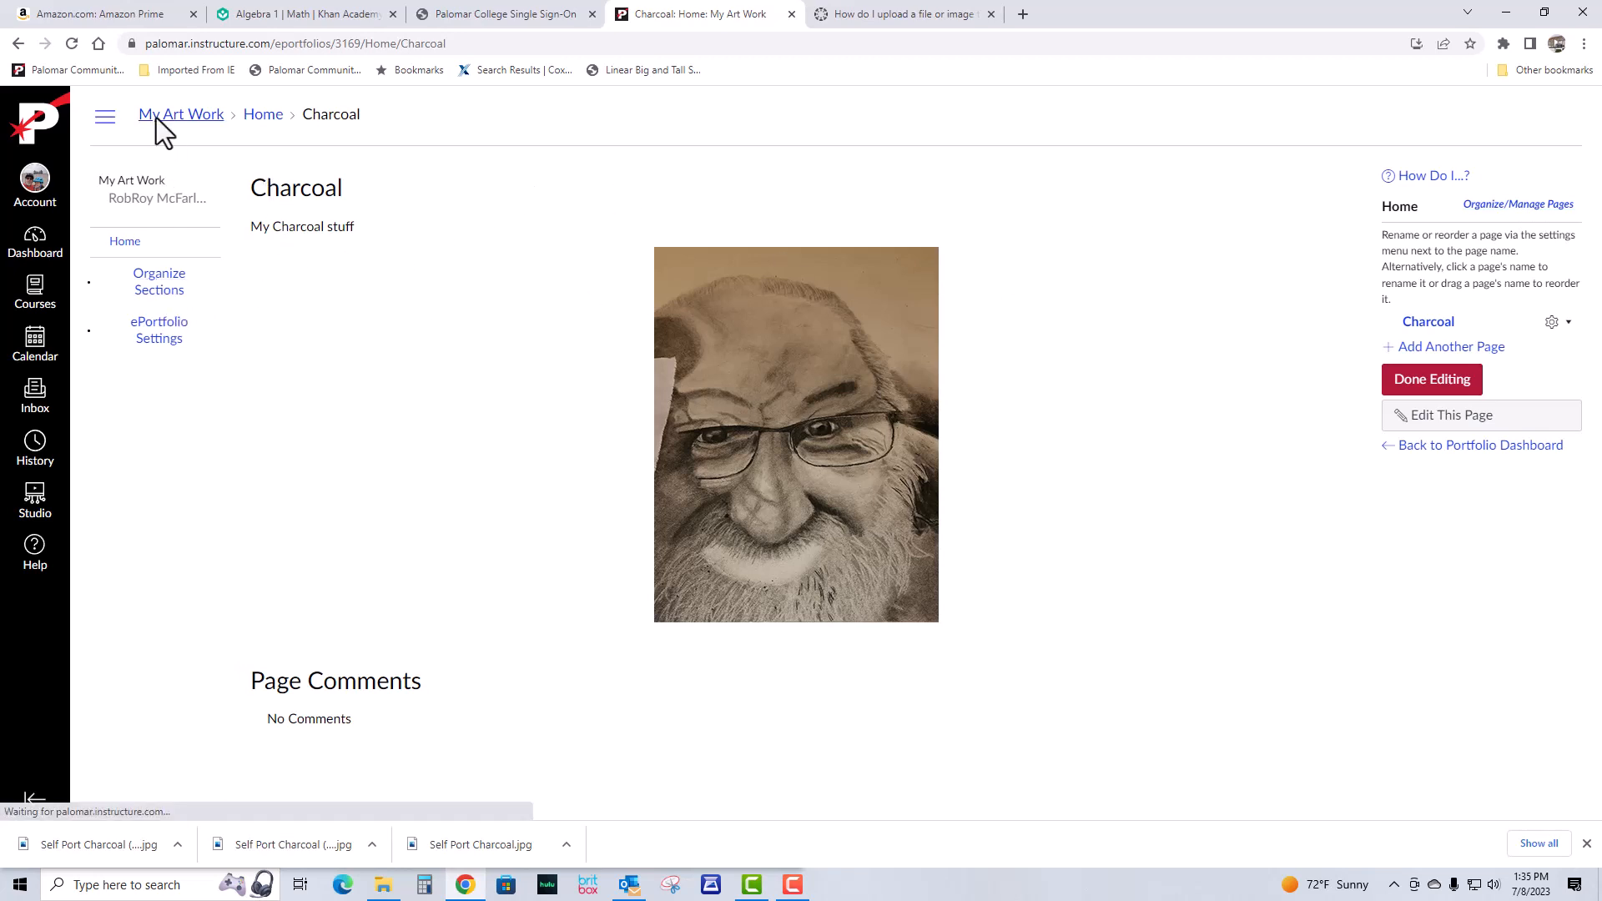
left_click(105, 122)
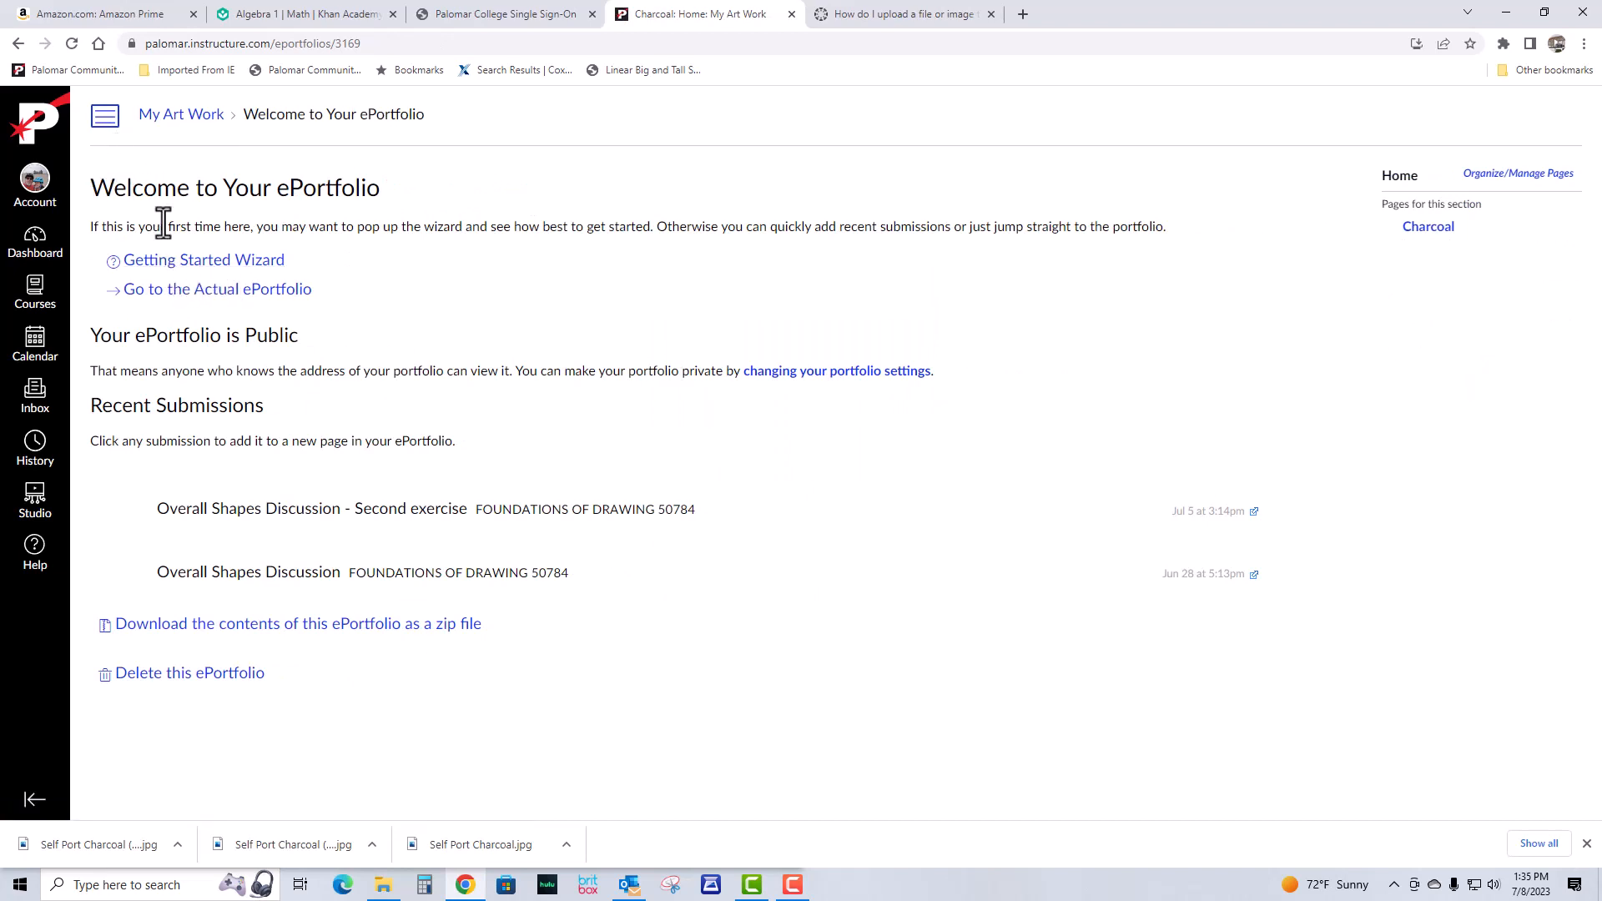
left_click(160, 119)
left_click(106, 117)
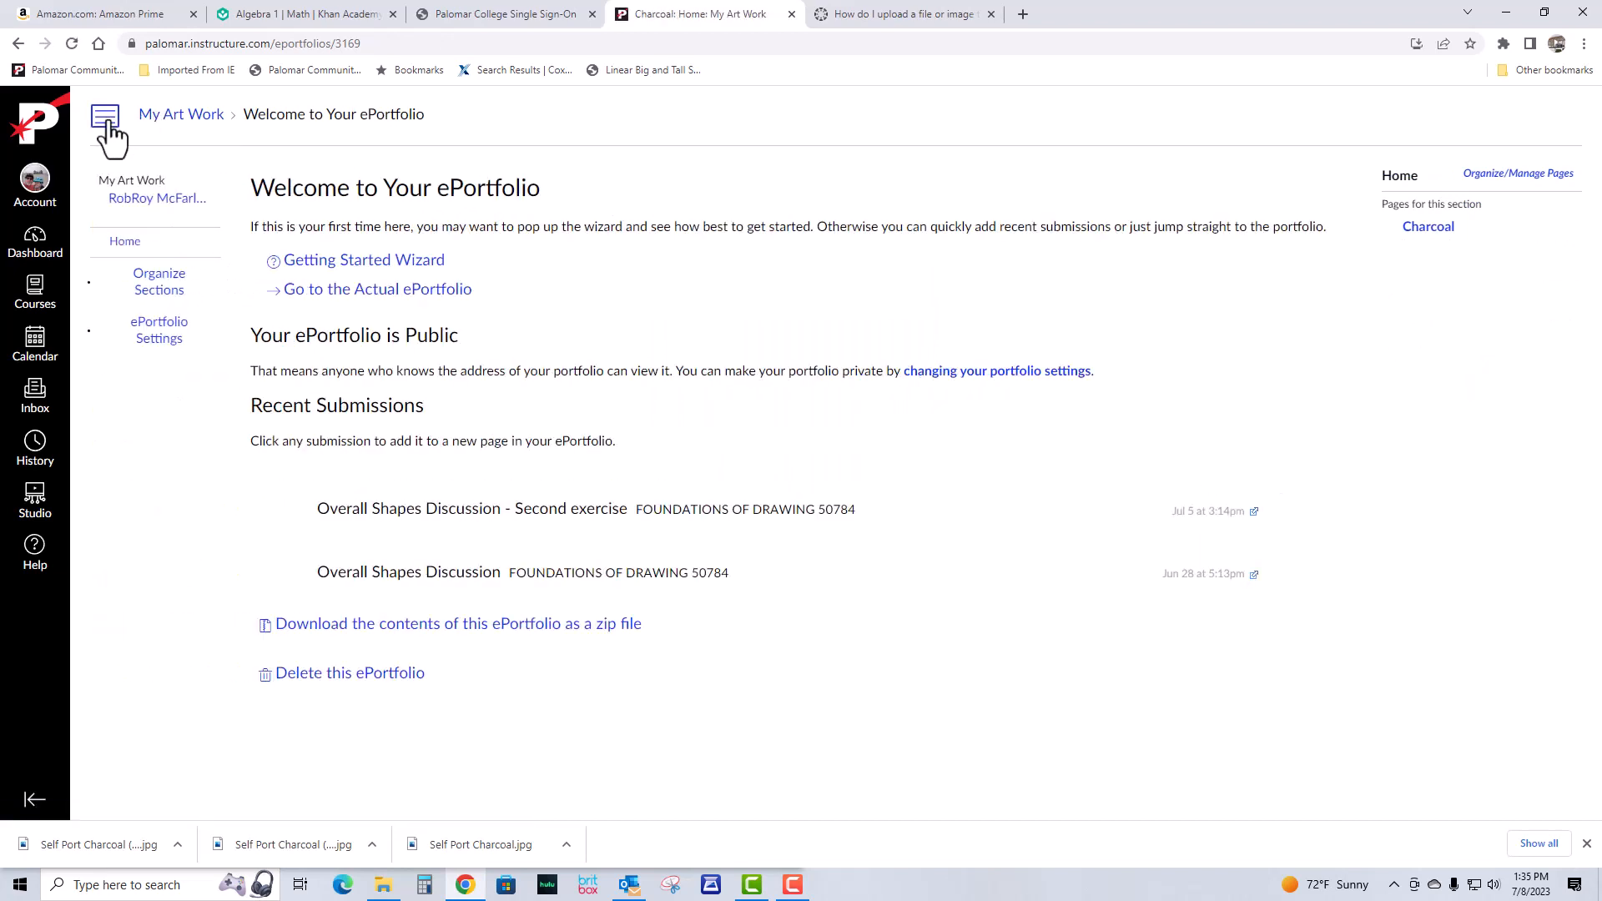
left_click(156, 206)
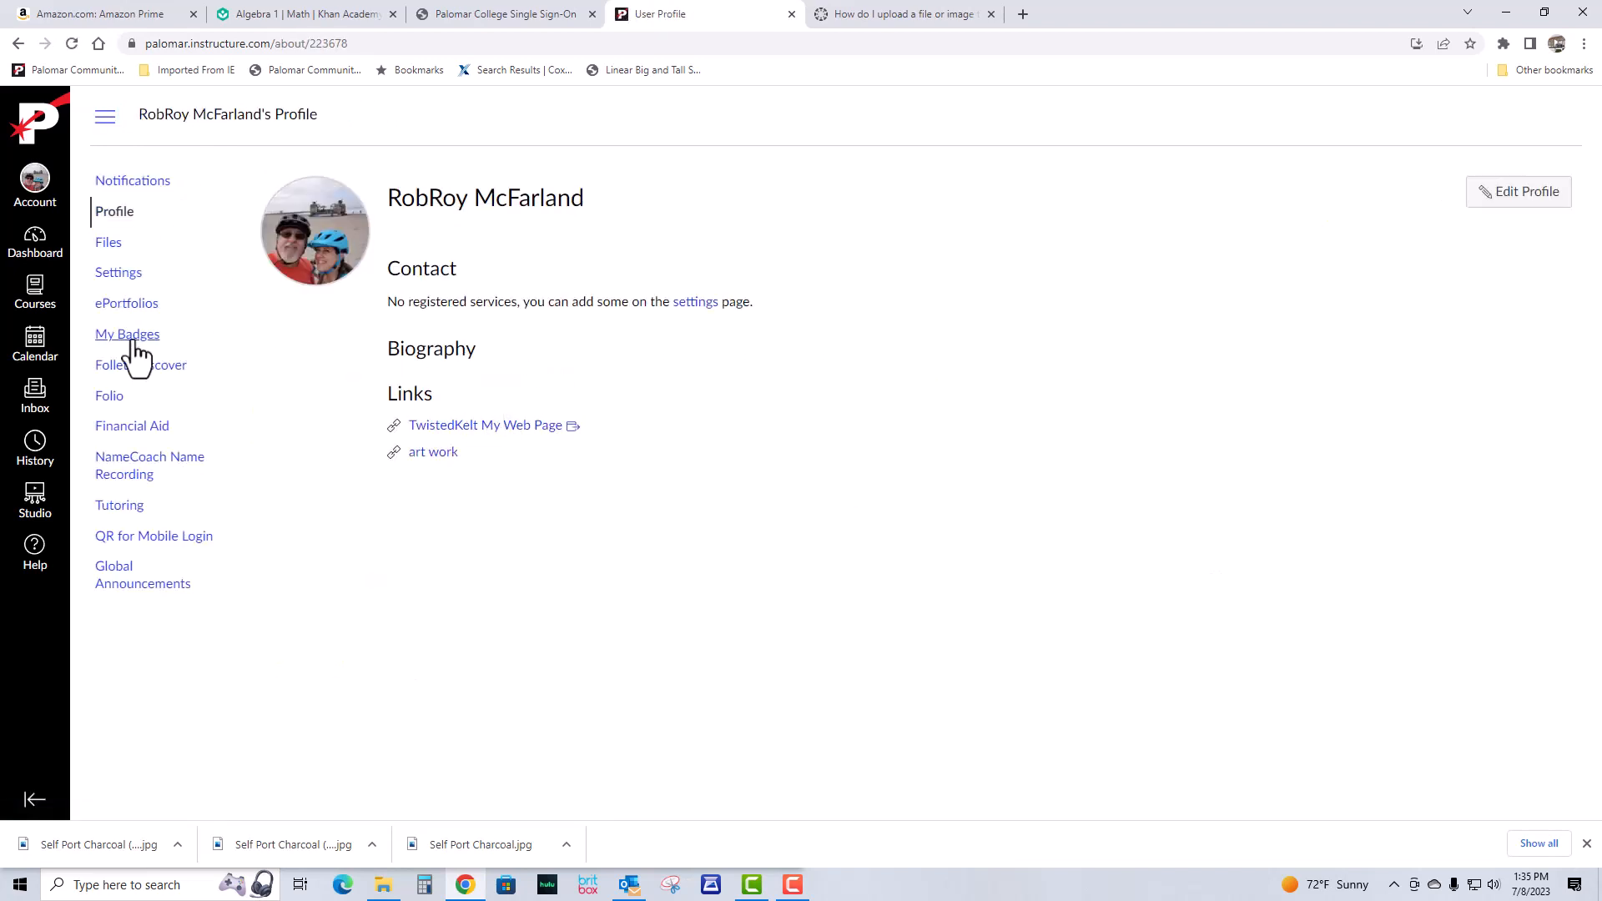
left_click(142, 305)
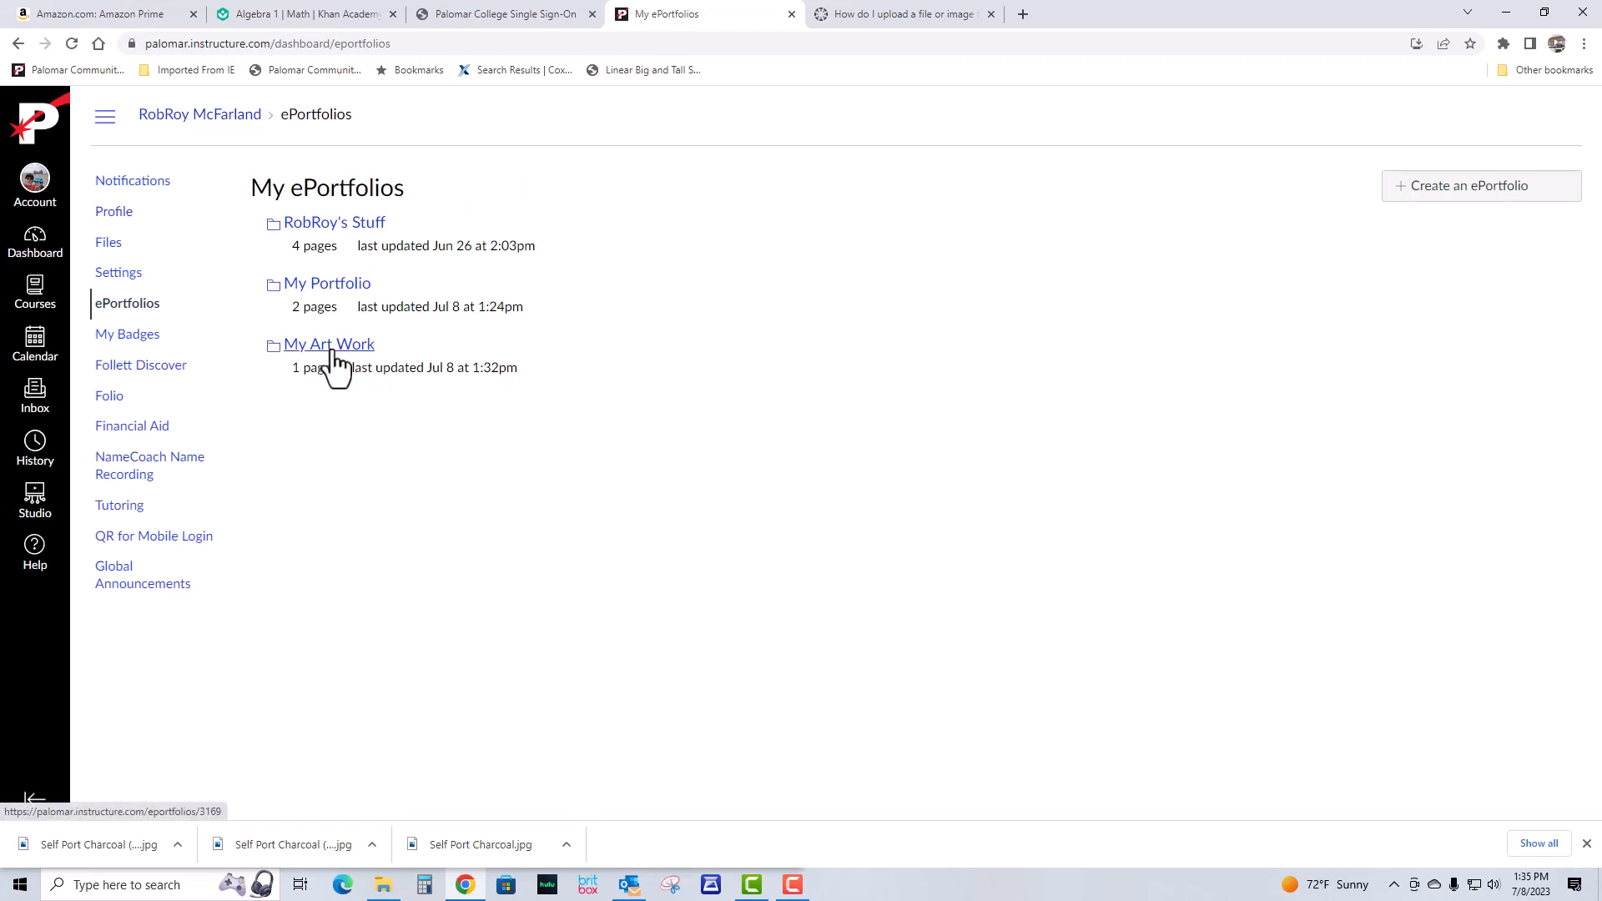
left_click(334, 354)
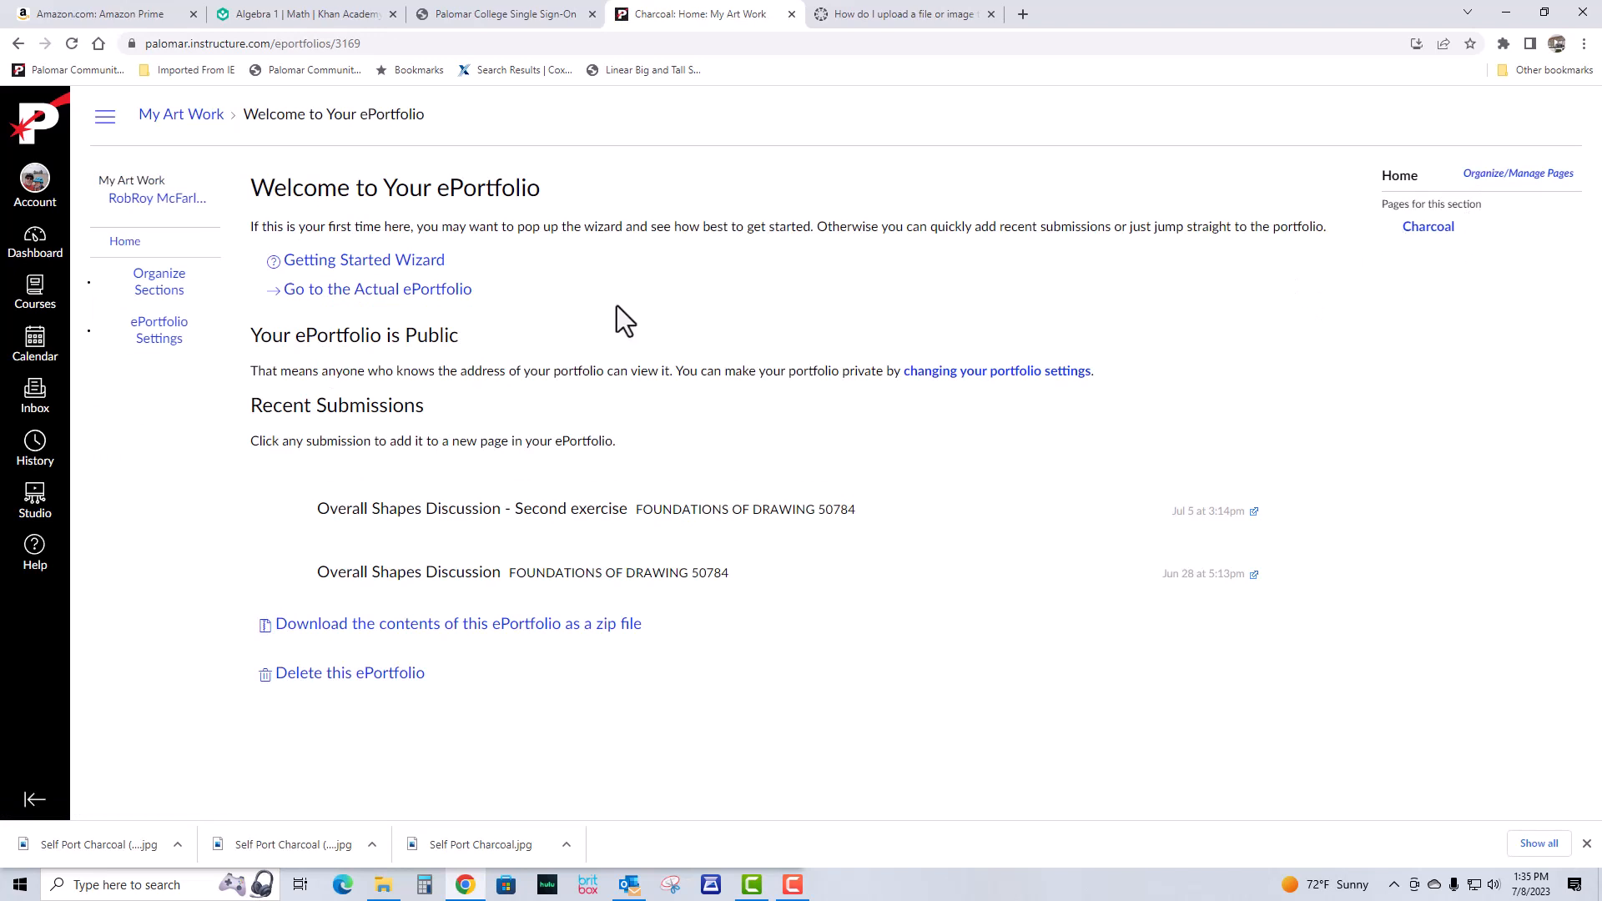
- Add another page named Pen & Ink to the portfolio's Home section and finish editing the page list
left_click(1510, 177)
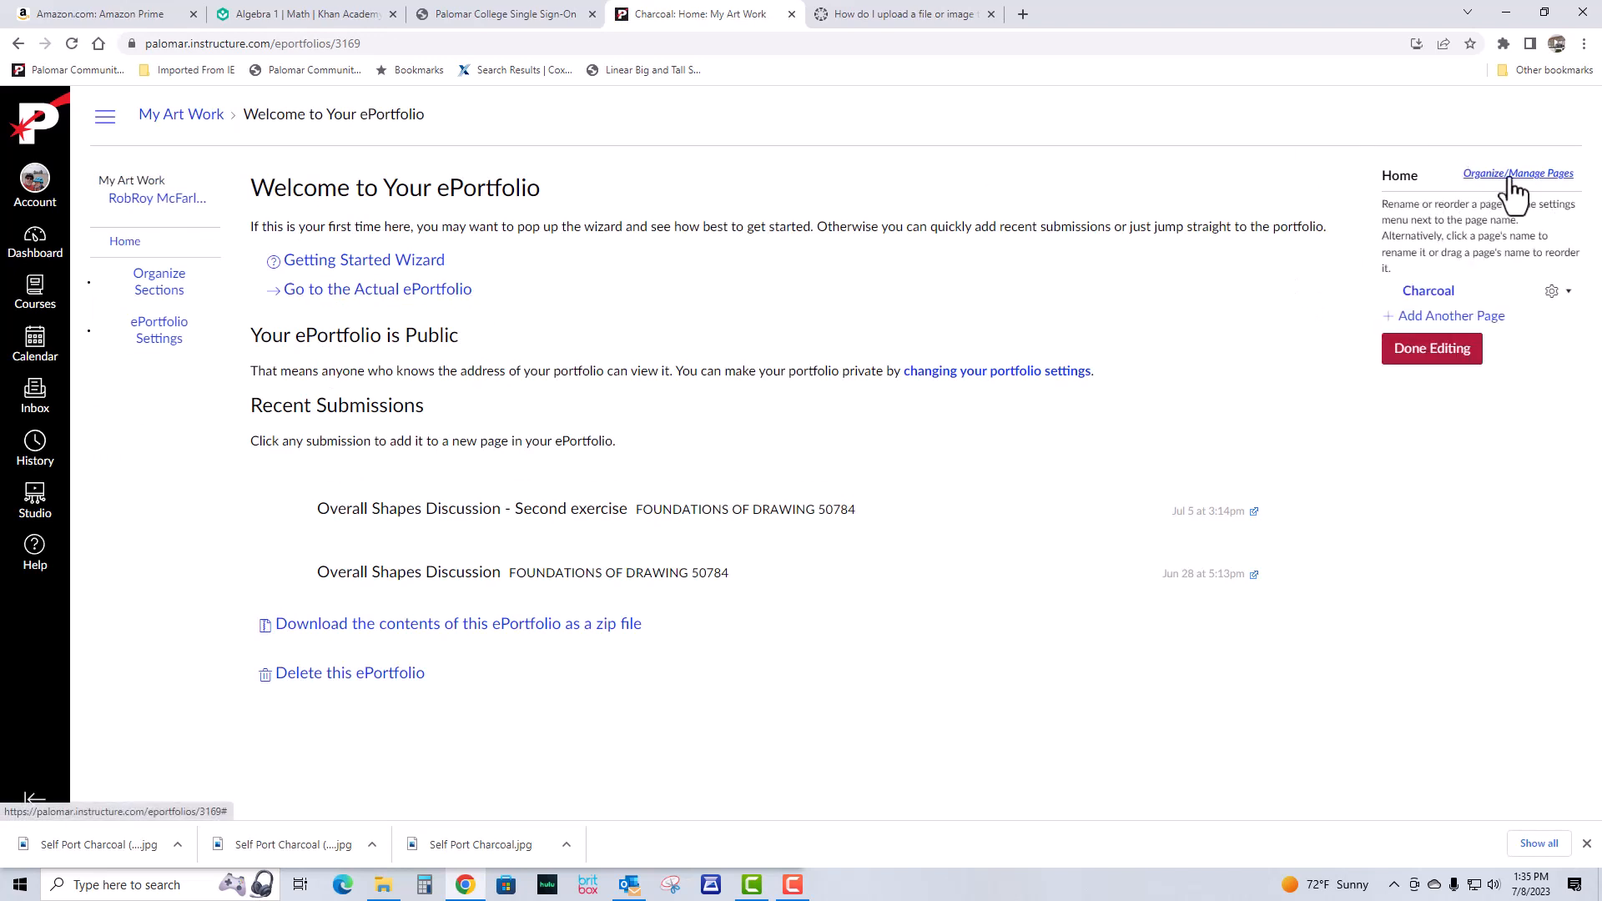
left_click(1442, 317)
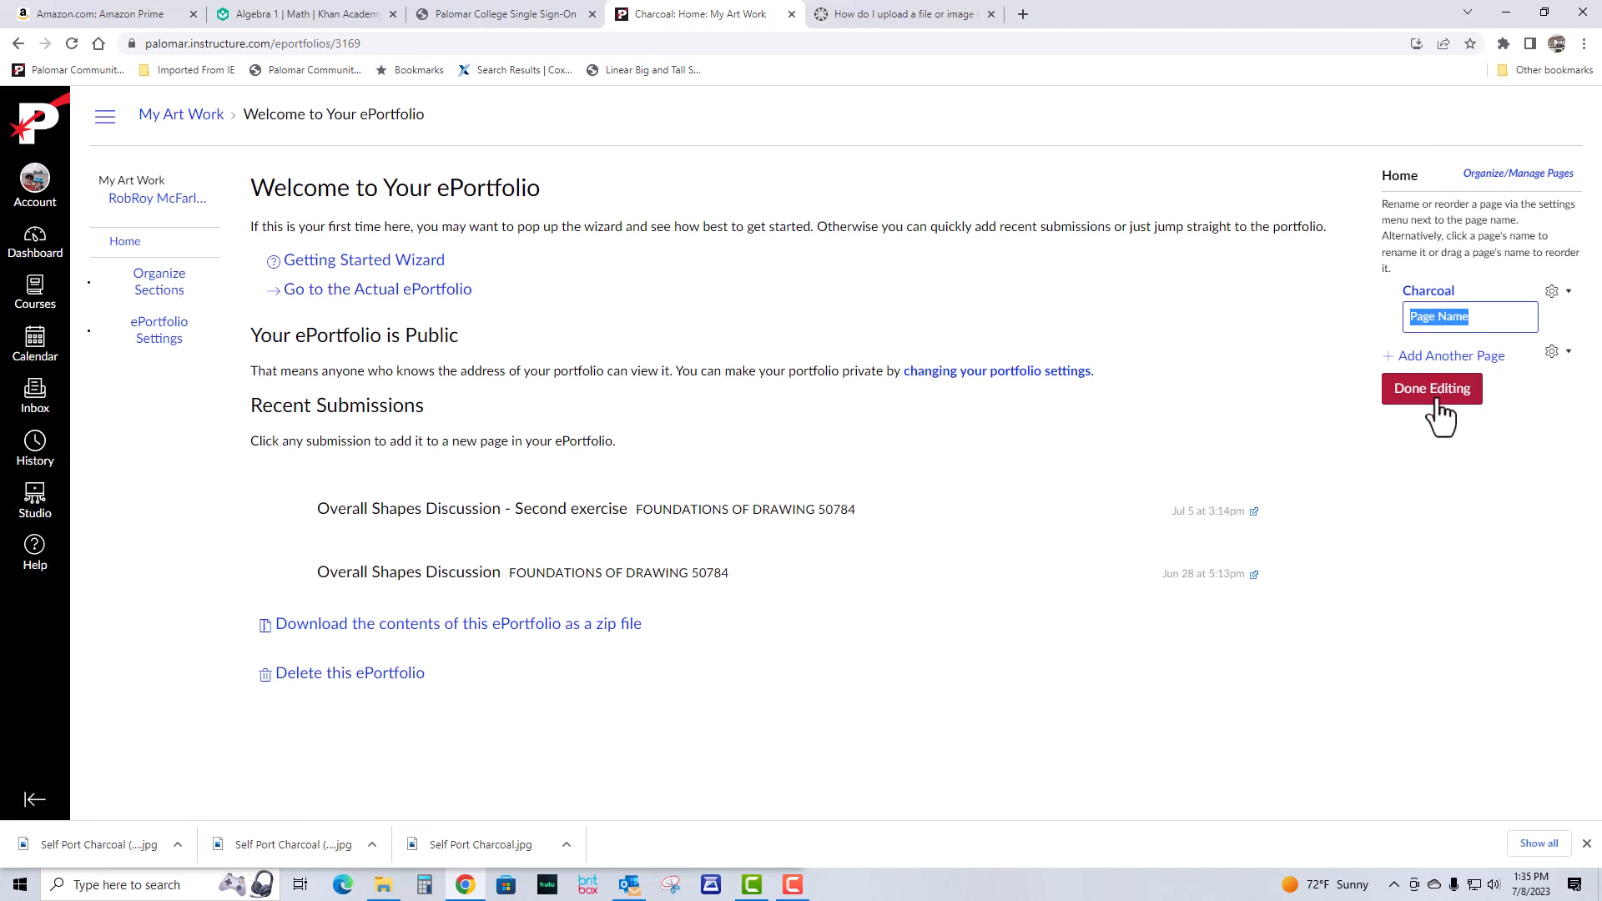
type("Pen & Ink")
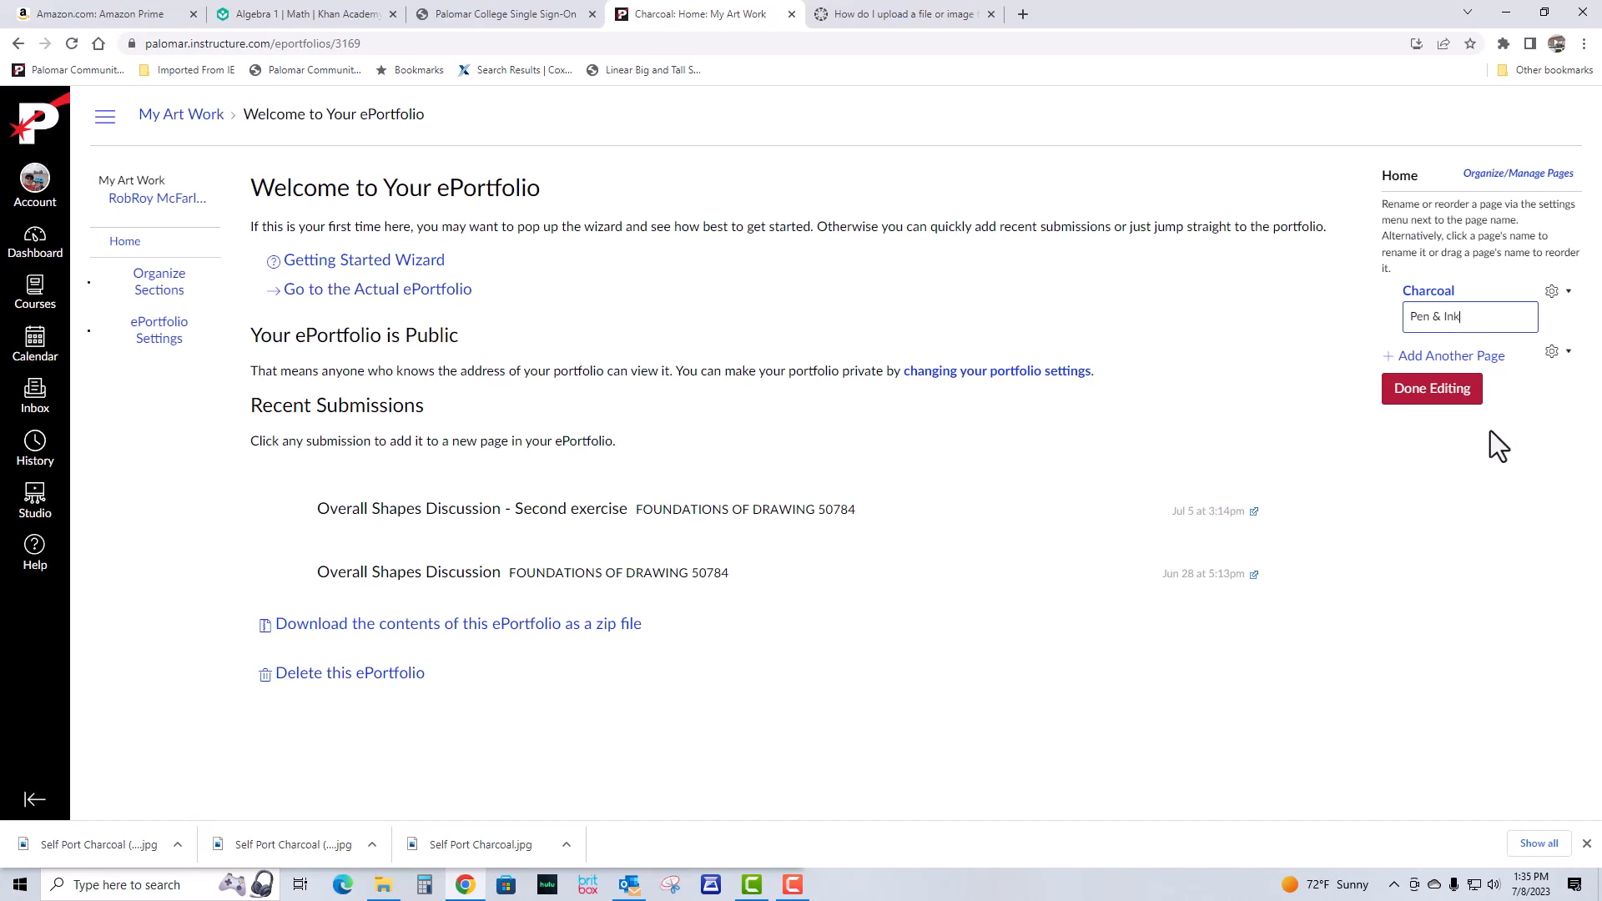
left_click(1433, 396)
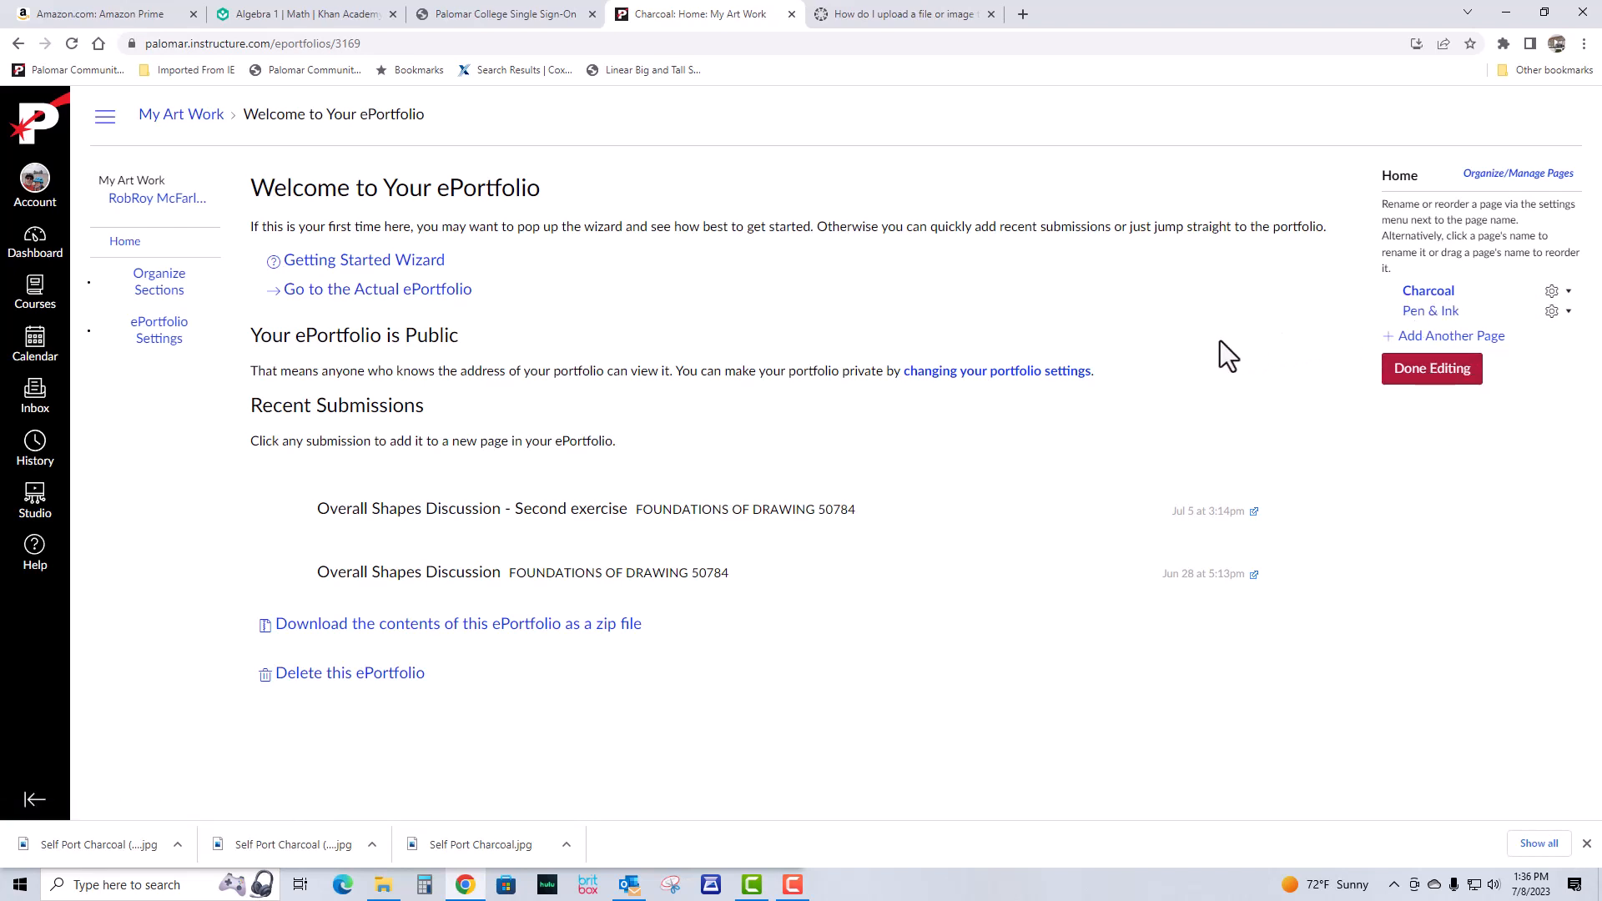
left_click(1423, 314)
left_click(1215, 339)
- Reopen My Art Work from the profile's ePortfolios list and view its Pen & Ink page
left_click(135, 203)
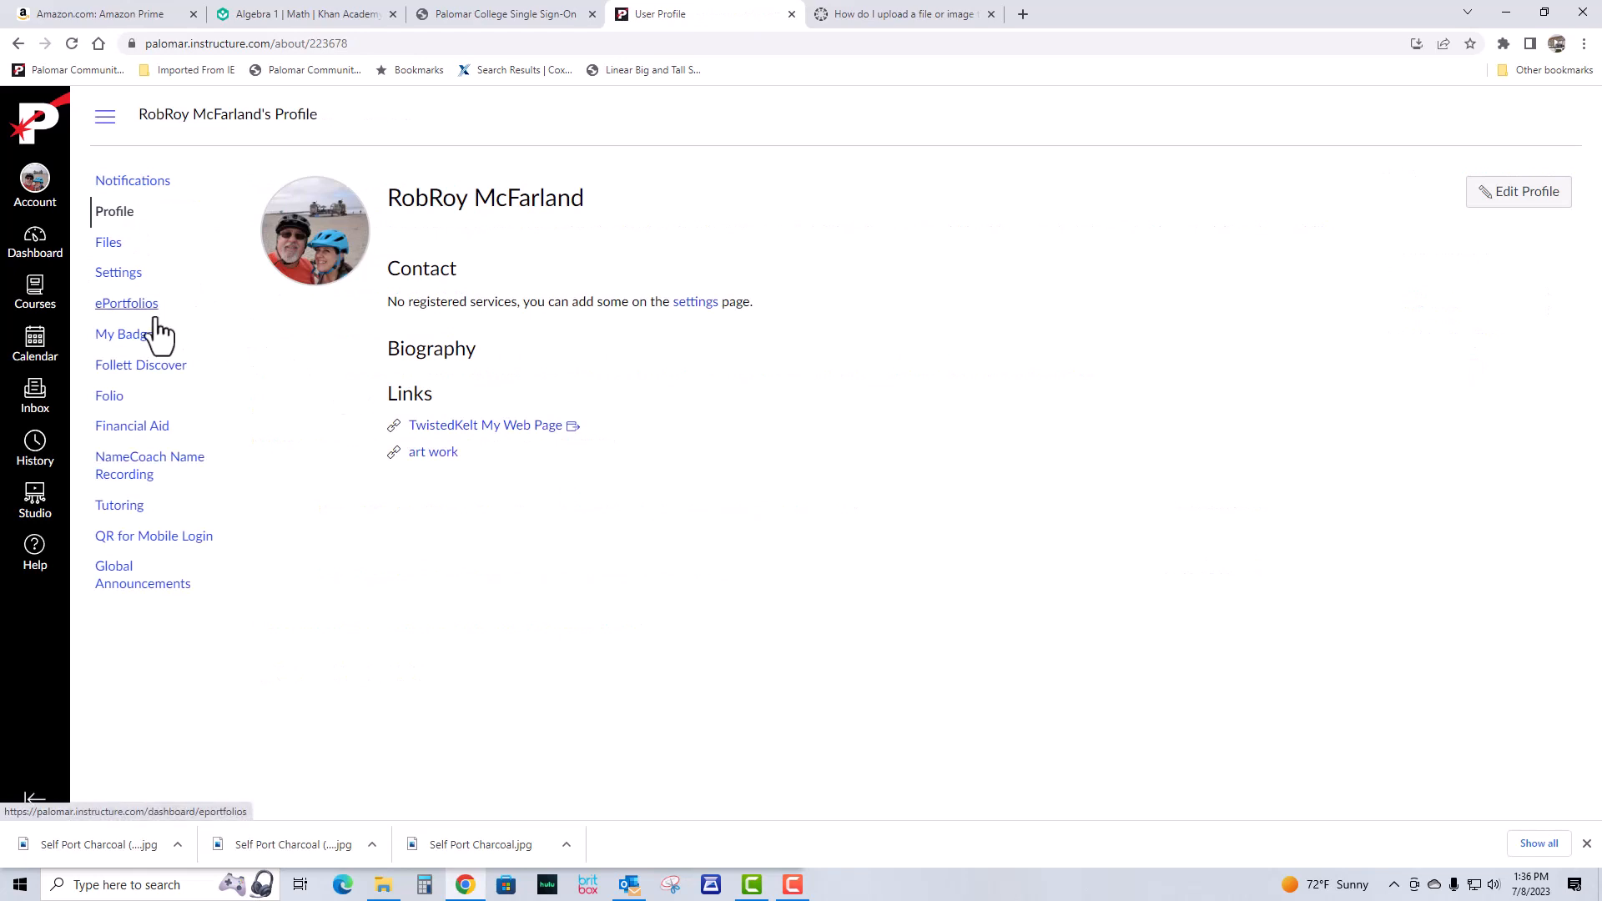
left_click(127, 305)
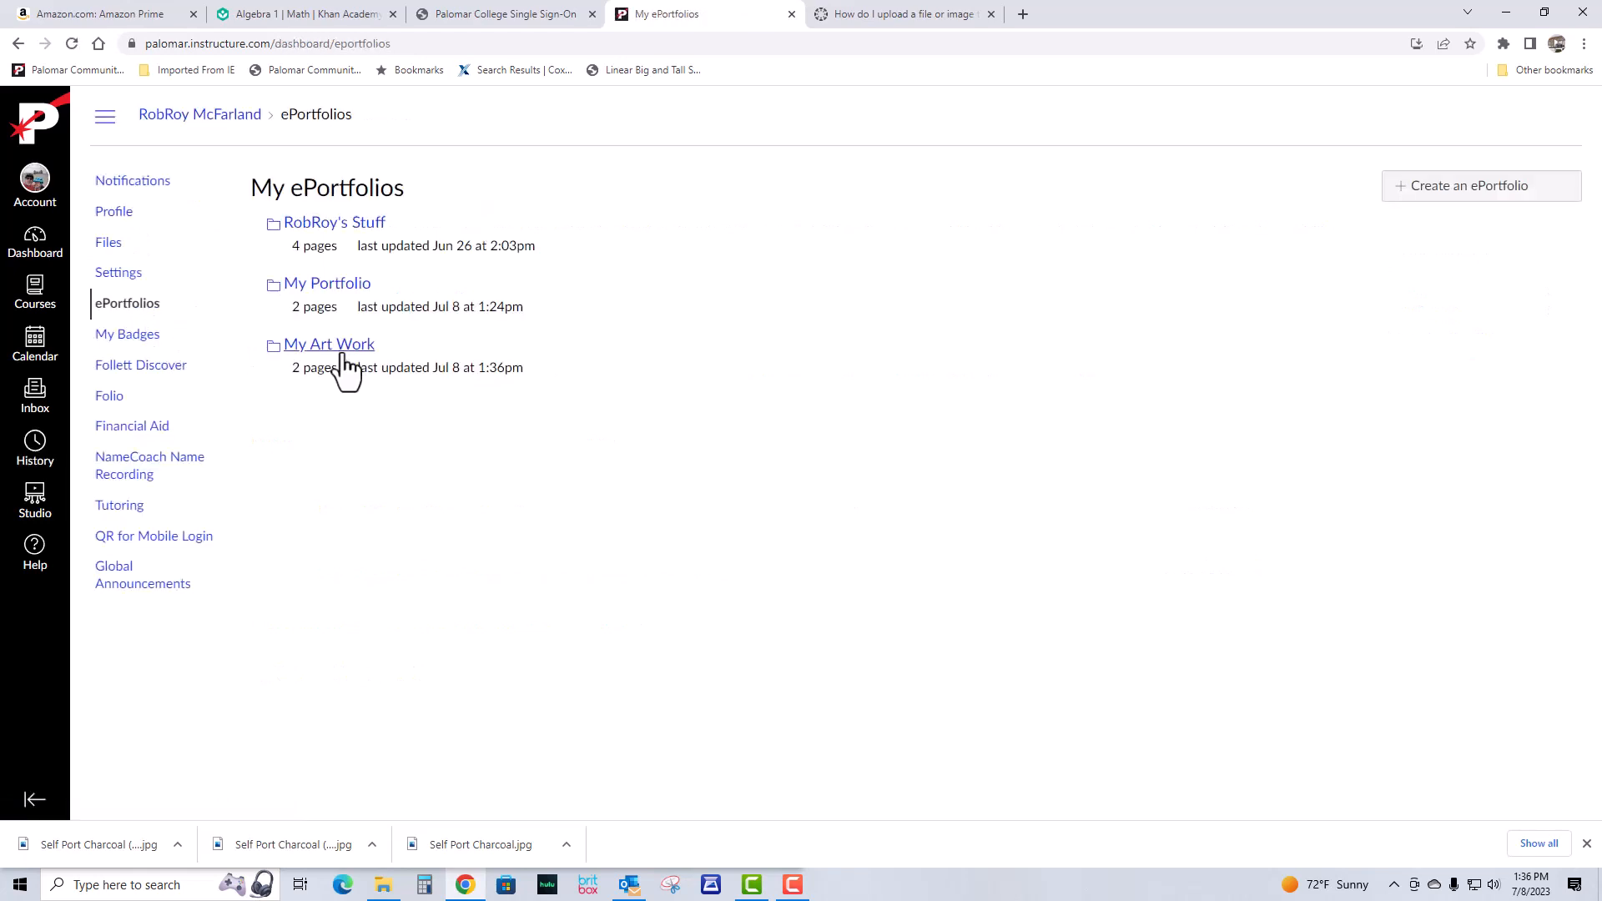
left_click(342, 346)
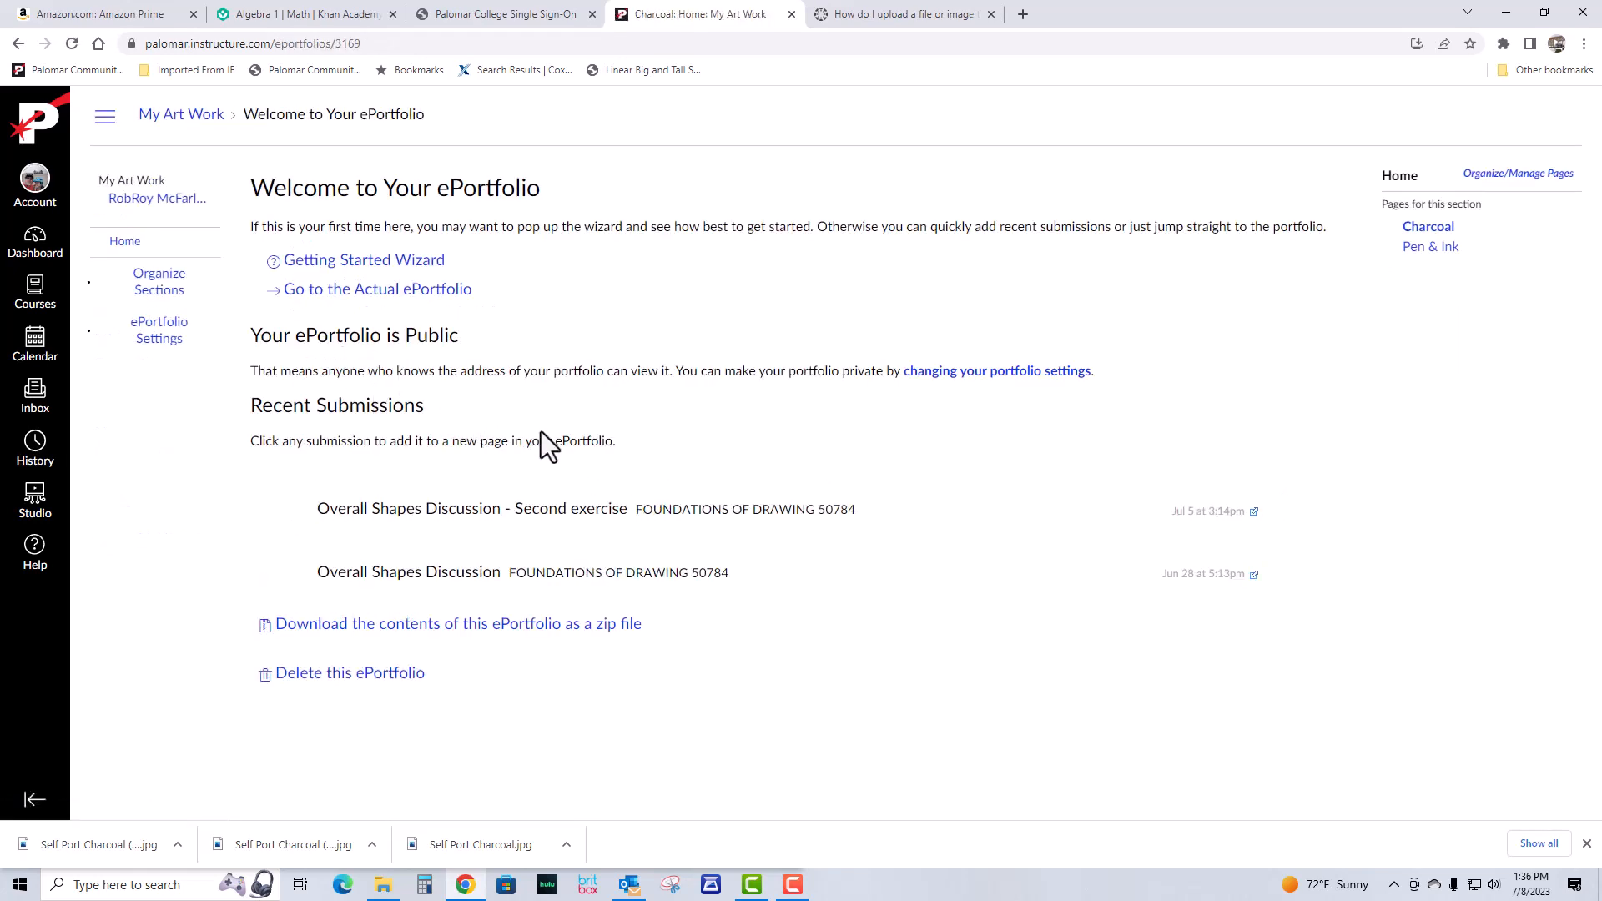
left_click(1423, 249)
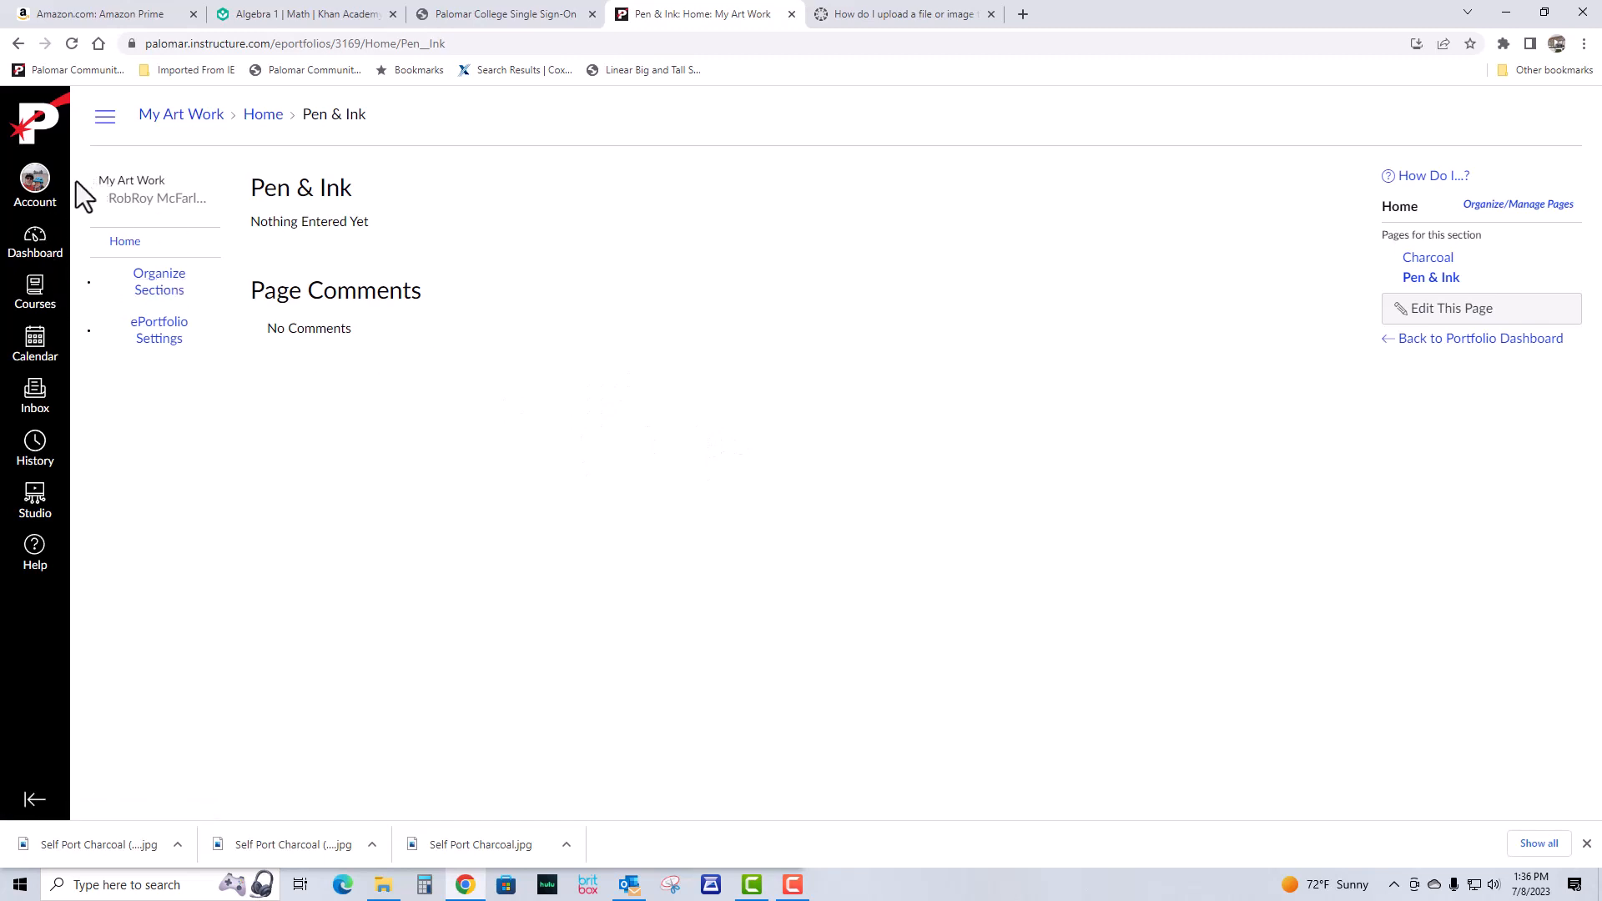
- Look at the account options, dismiss them, and go back from the Pen & Ink page to the user profile page
left_click(35, 193)
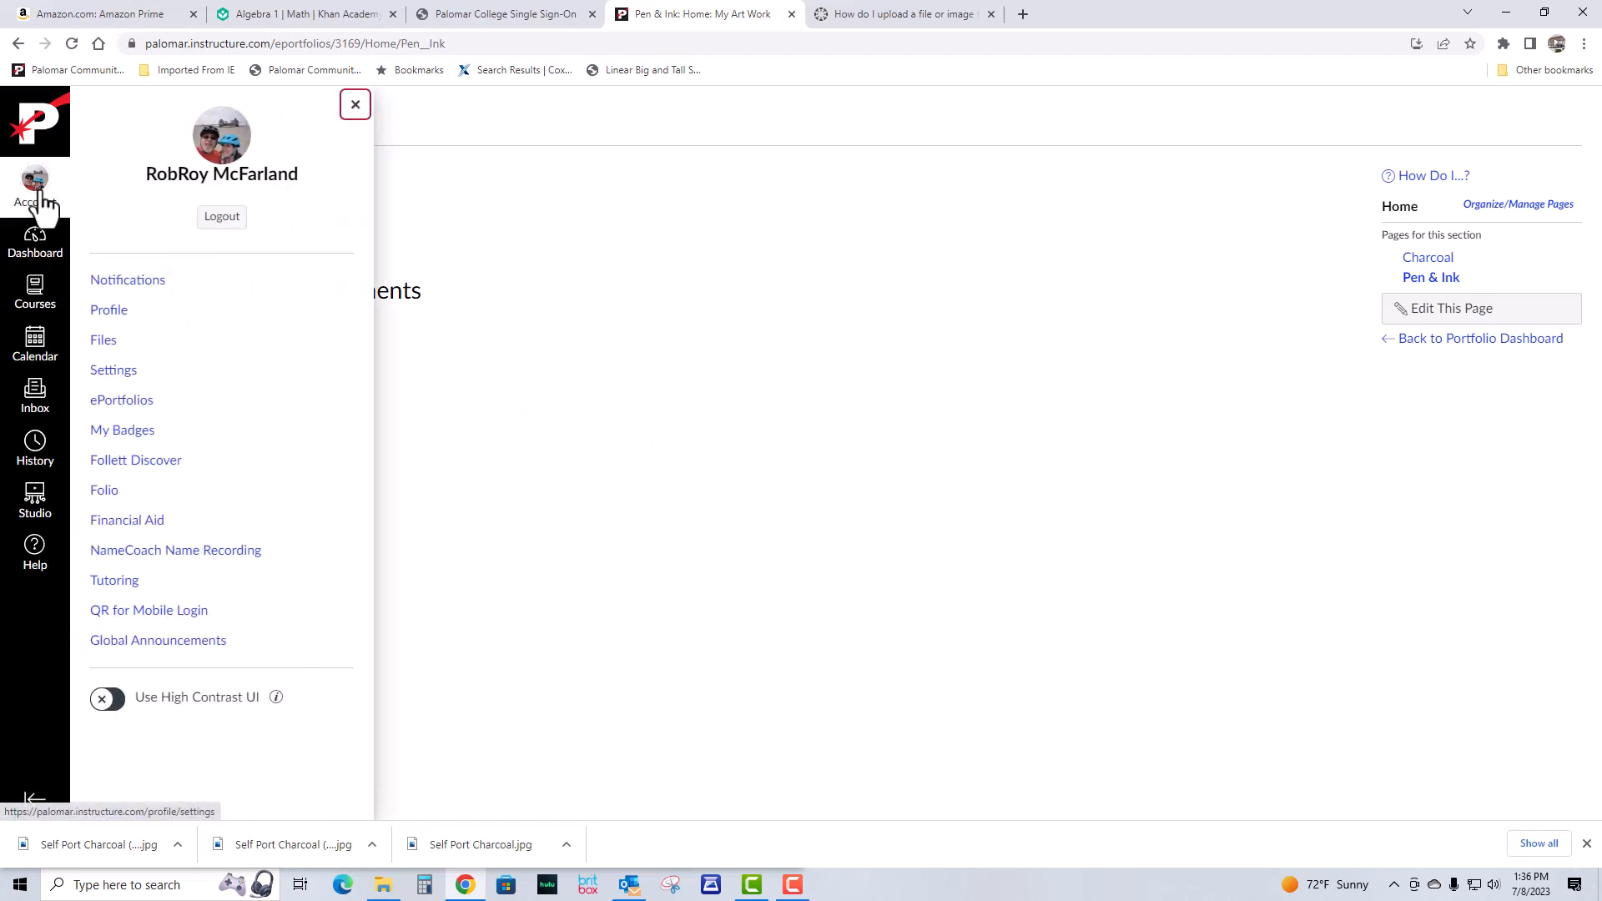
left_click(731, 289)
left_click(17, 43)
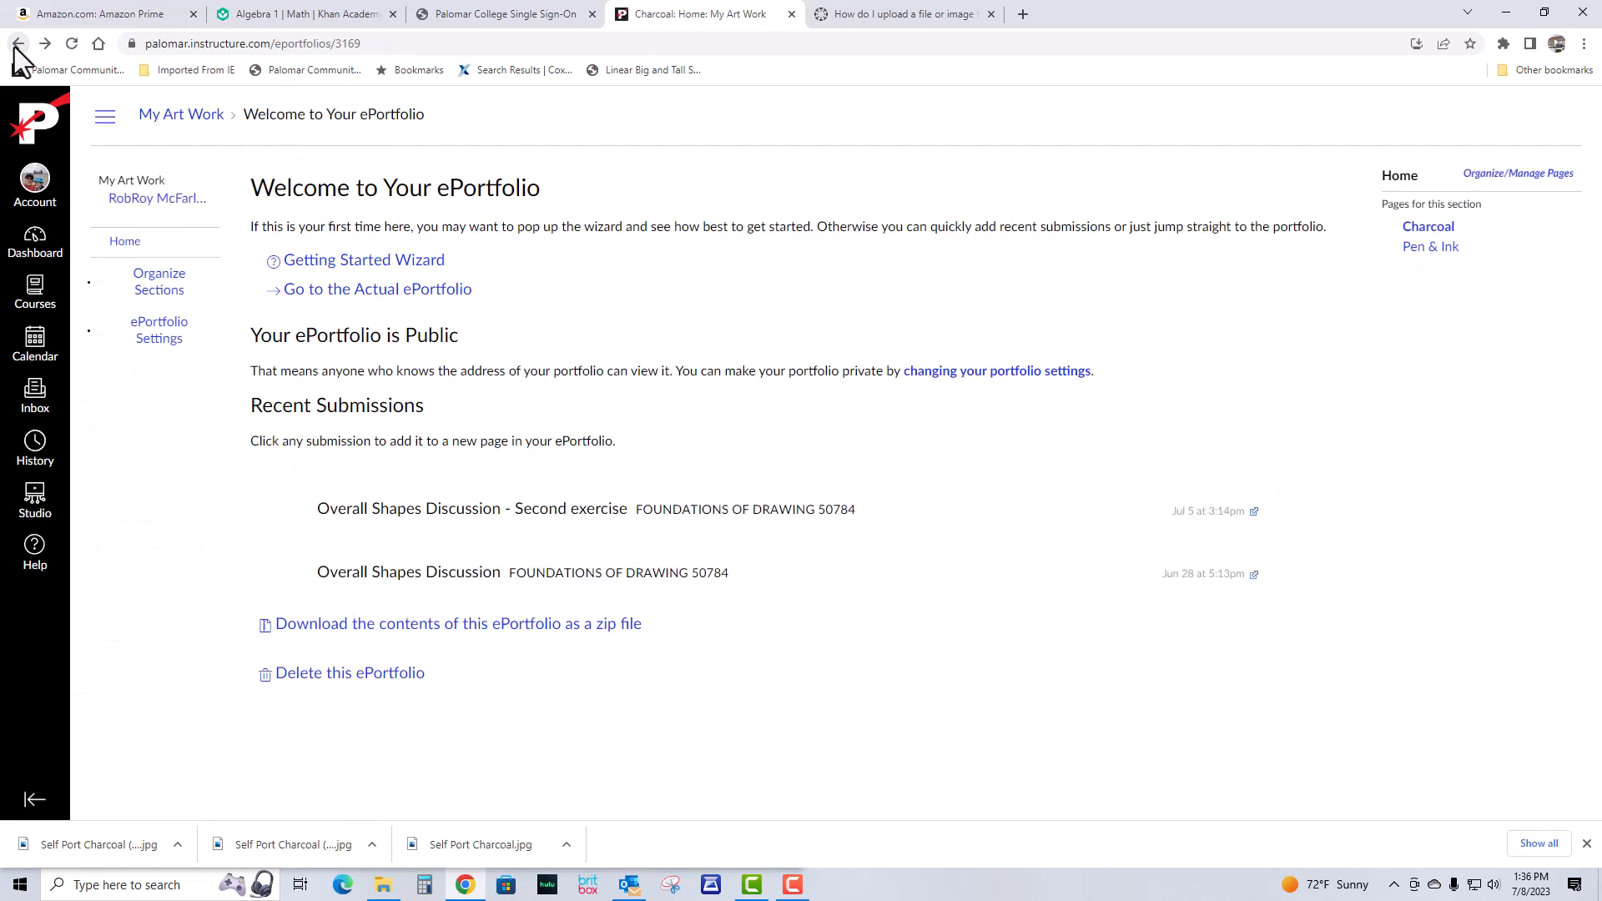
left_click(17, 43)
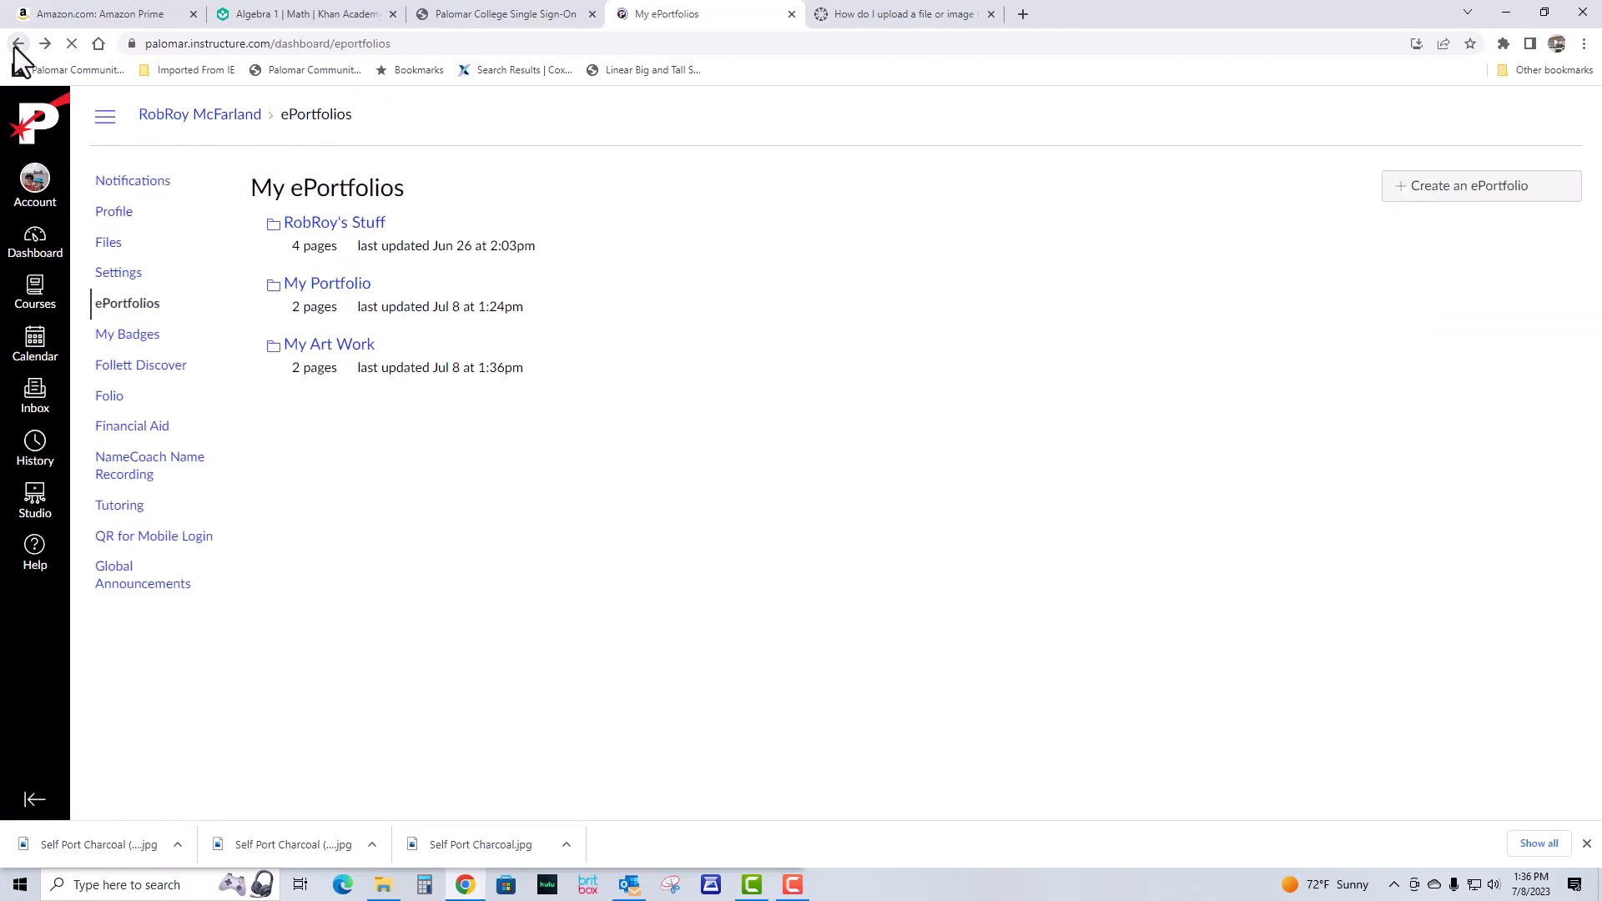
left_click(18, 43)
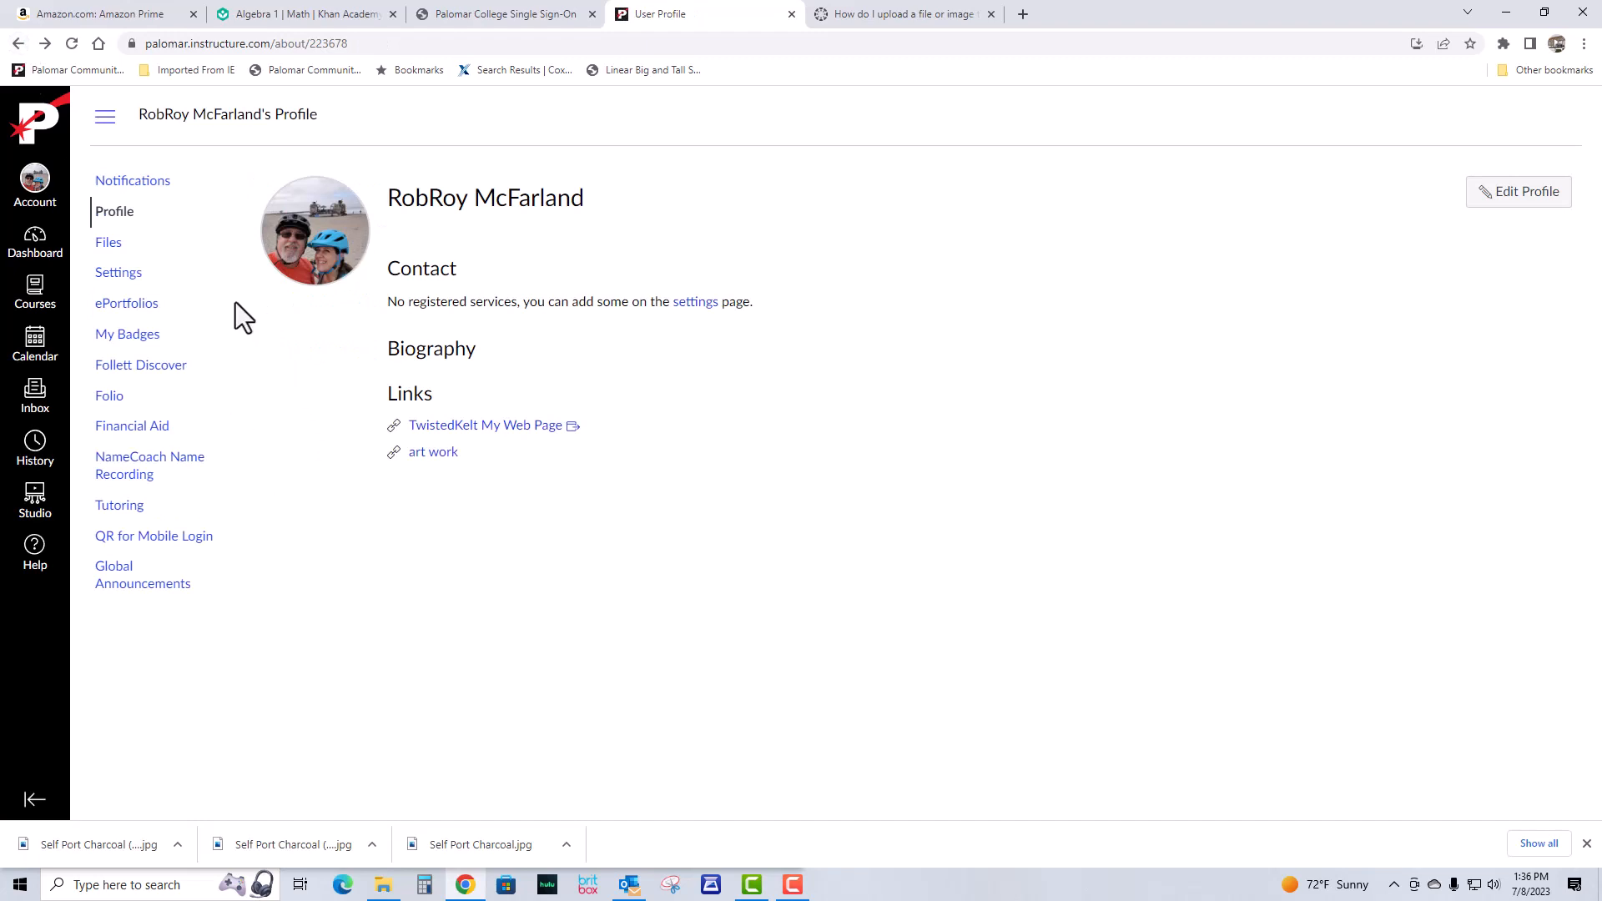
- Open the My Art Work portfolio from the profile's ePortfolios list and start editing its Pen & Ink page
left_click(126, 305)
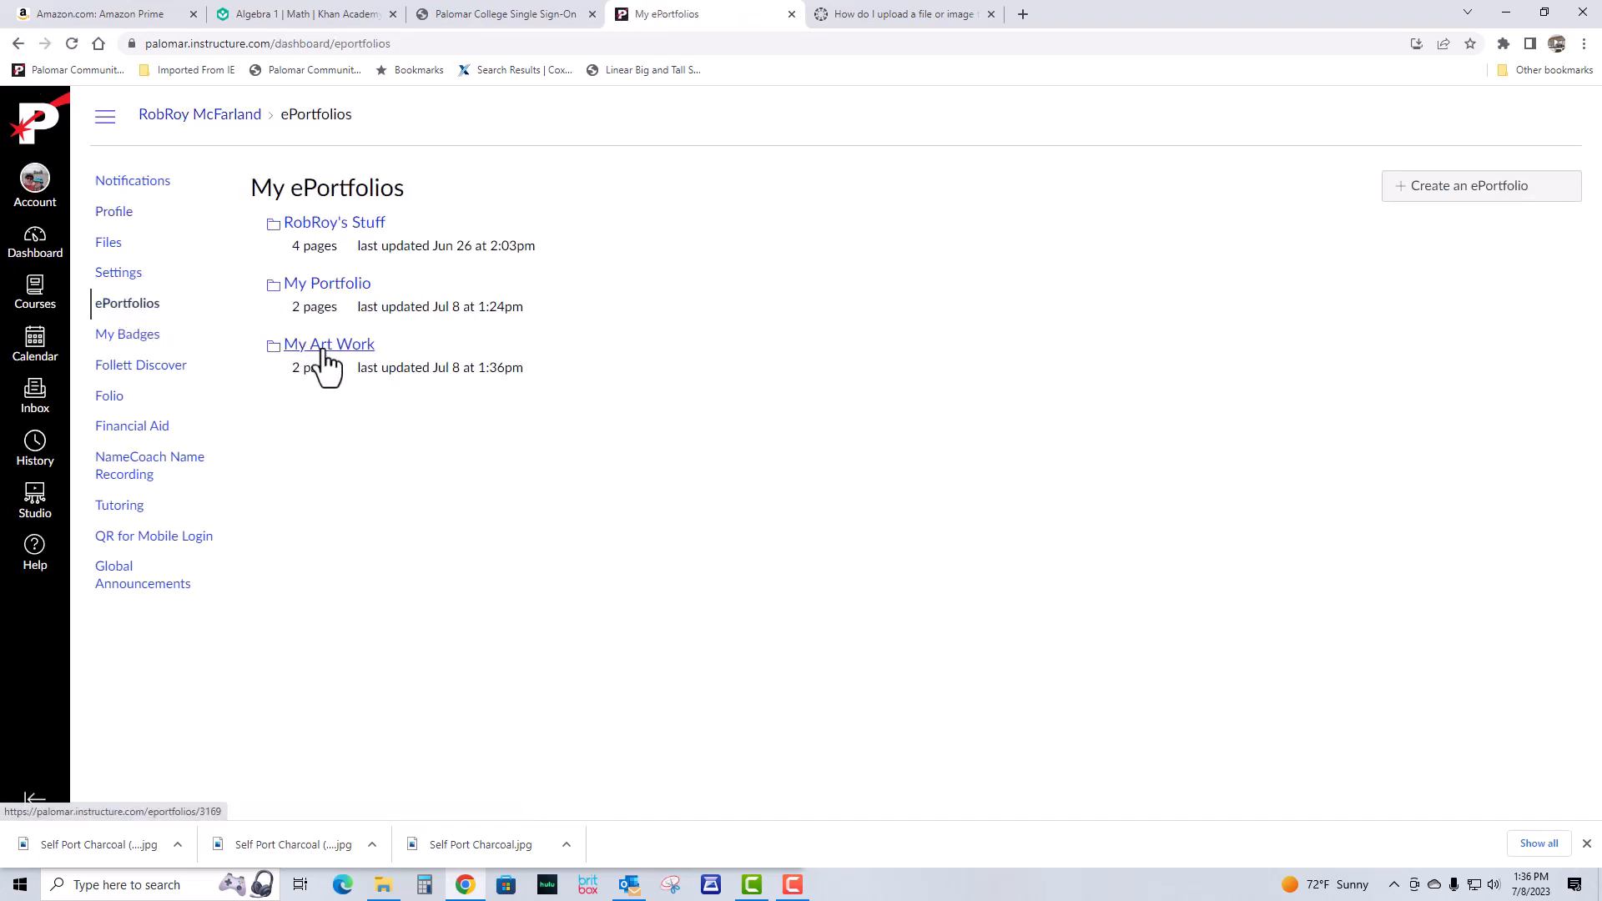
left_click(320, 350)
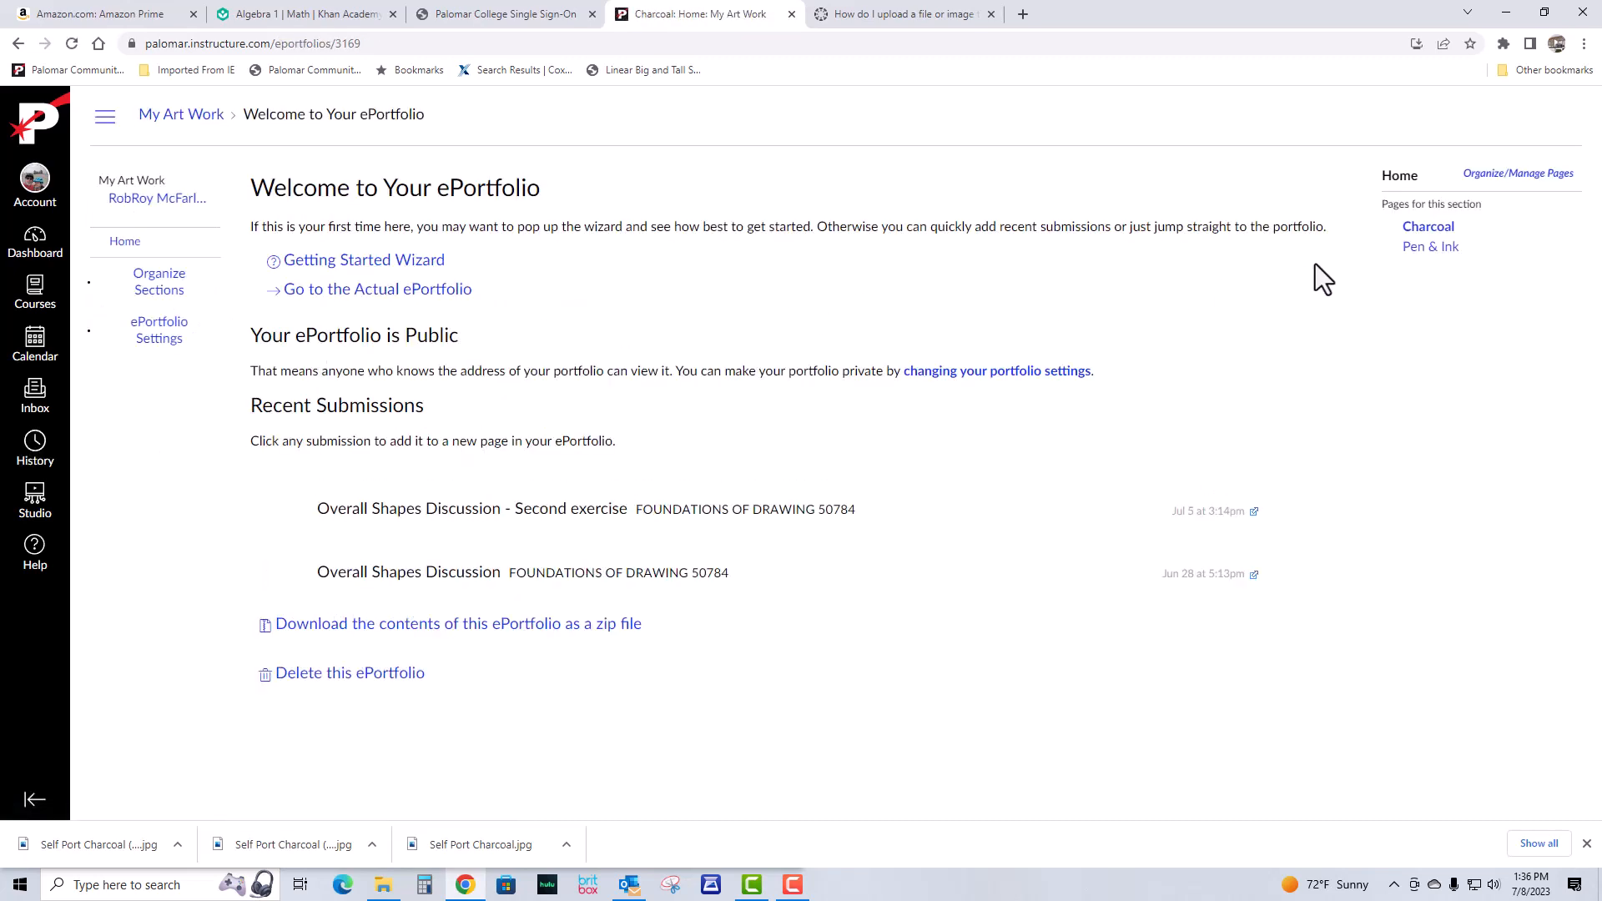
left_click(1432, 249)
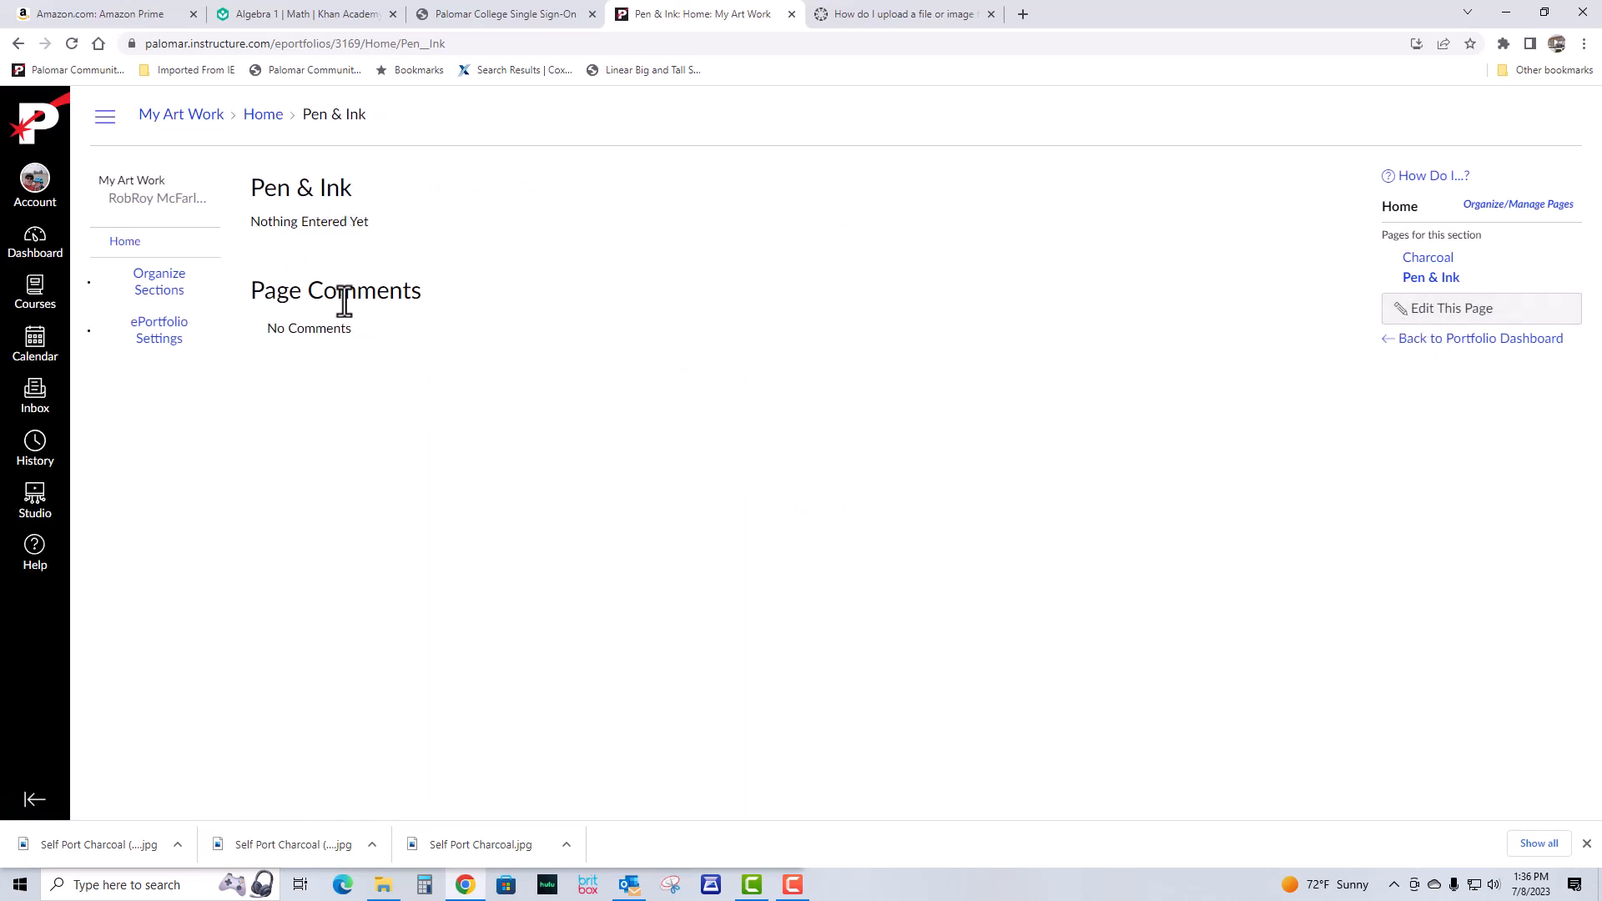
left_click(1443, 322)
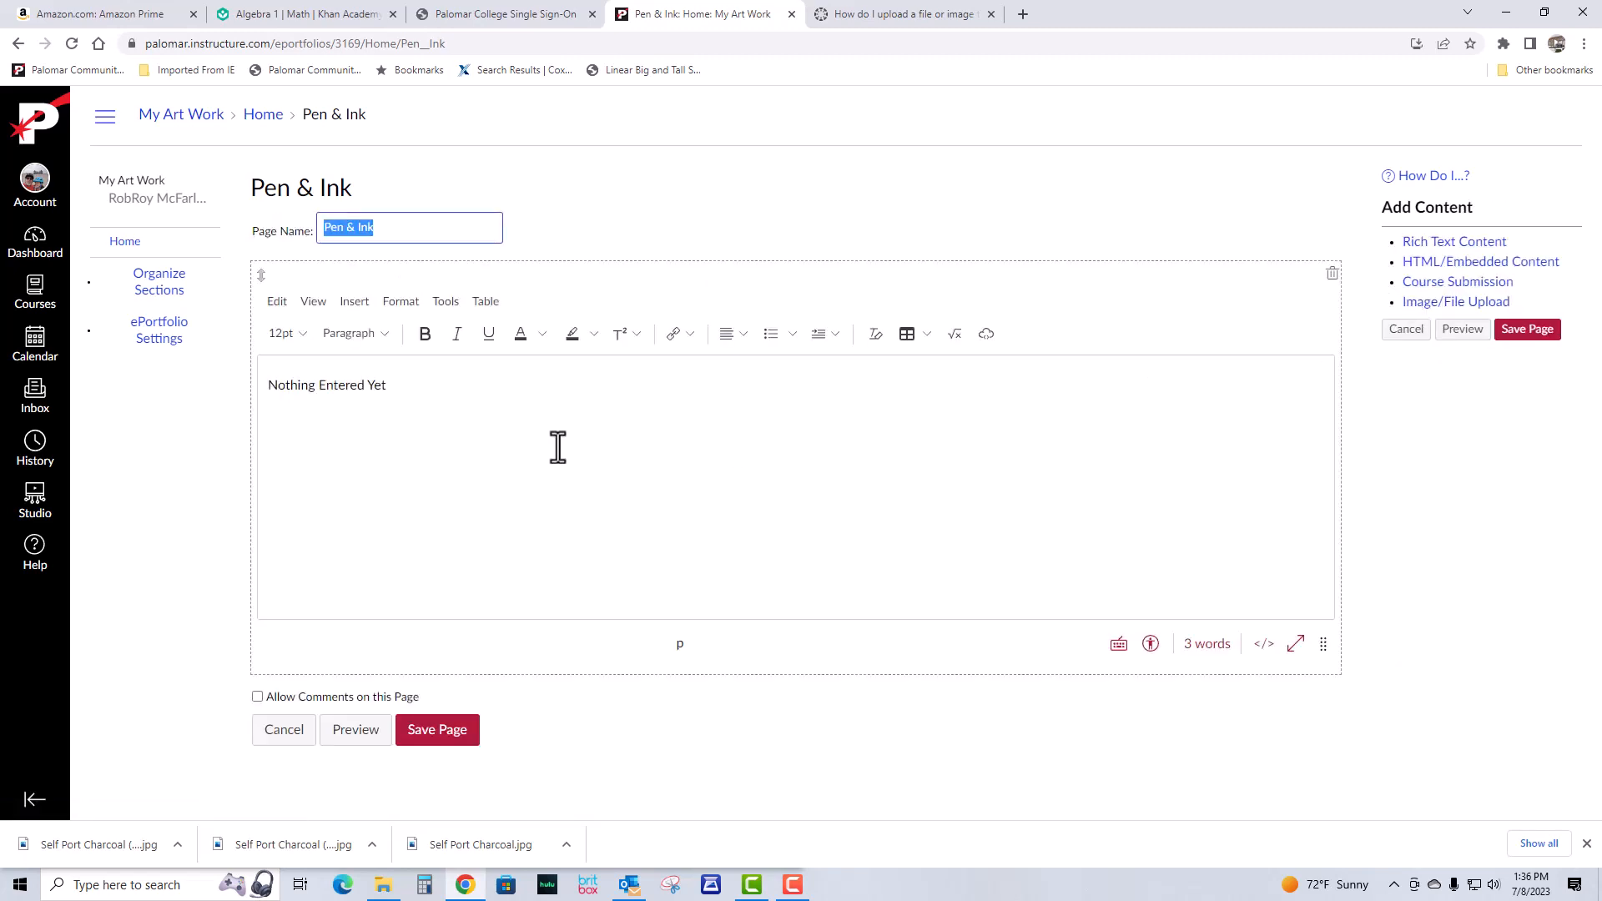
- Replace the placeholder text in the Pen & Ink page's rich text content with "Stuff i drawed"
left_click(403, 392)
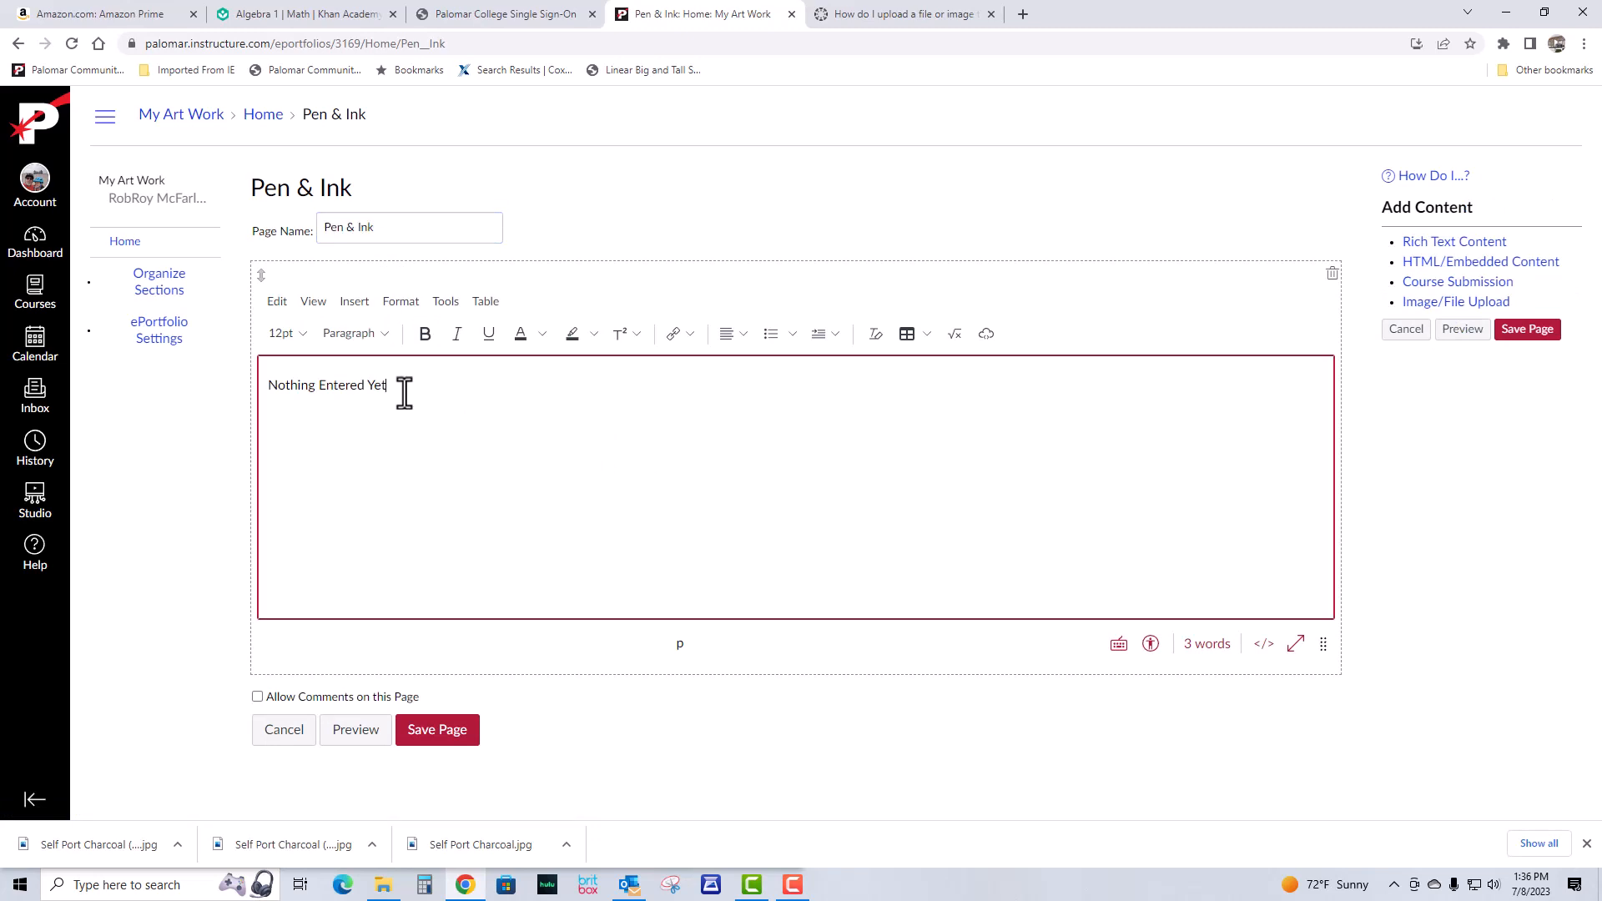
left_click_drag(403, 392, 179, 398)
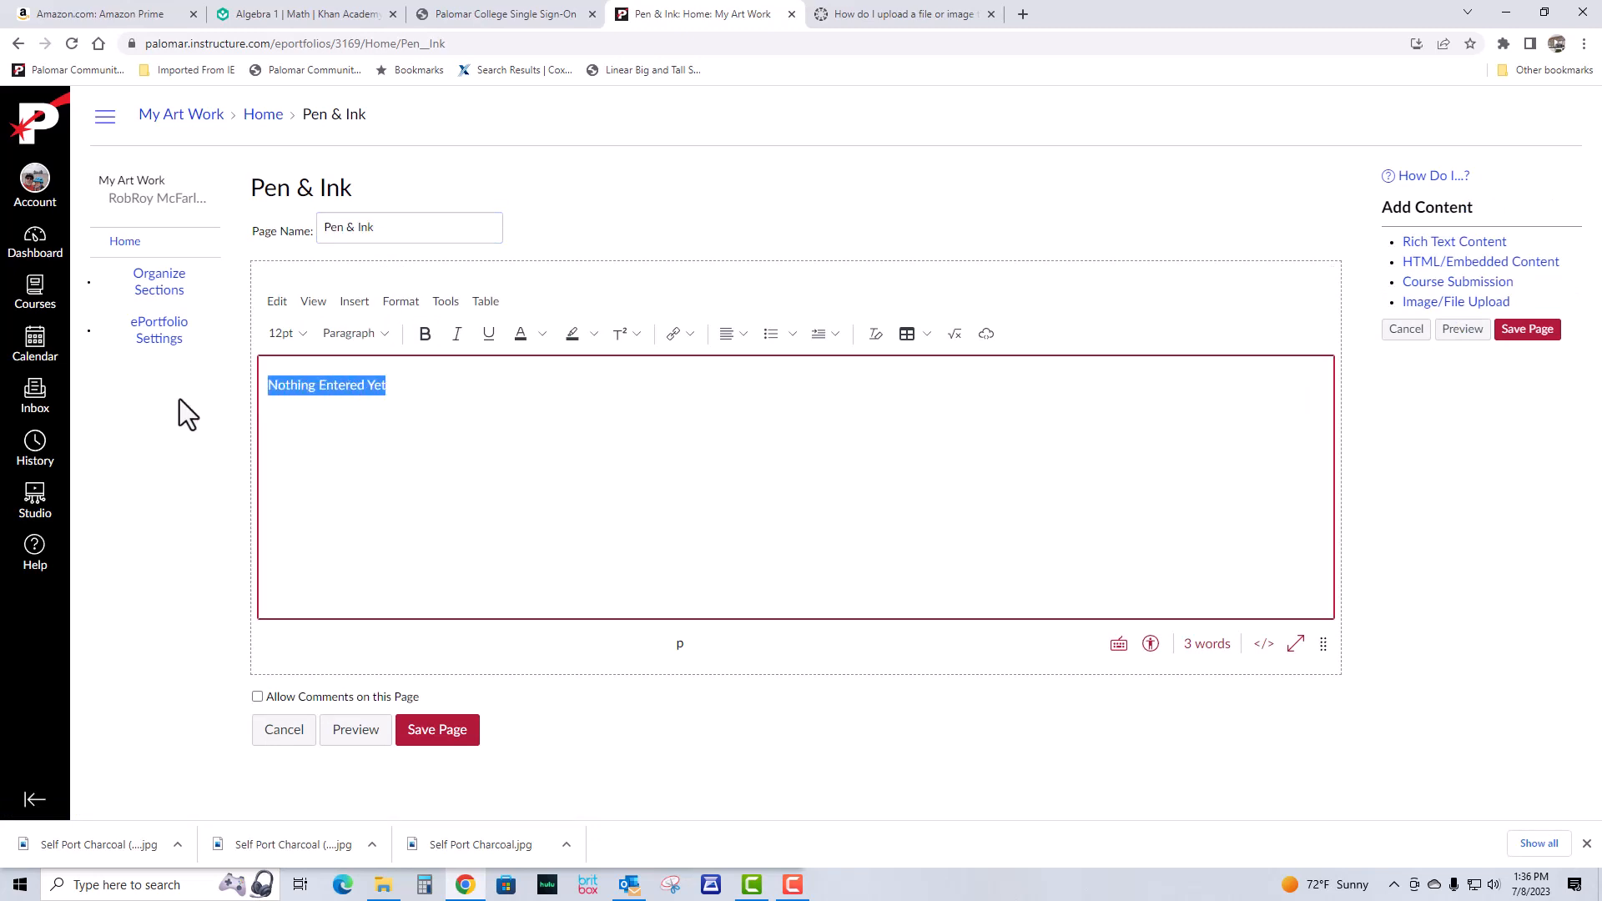
type("Stuff")
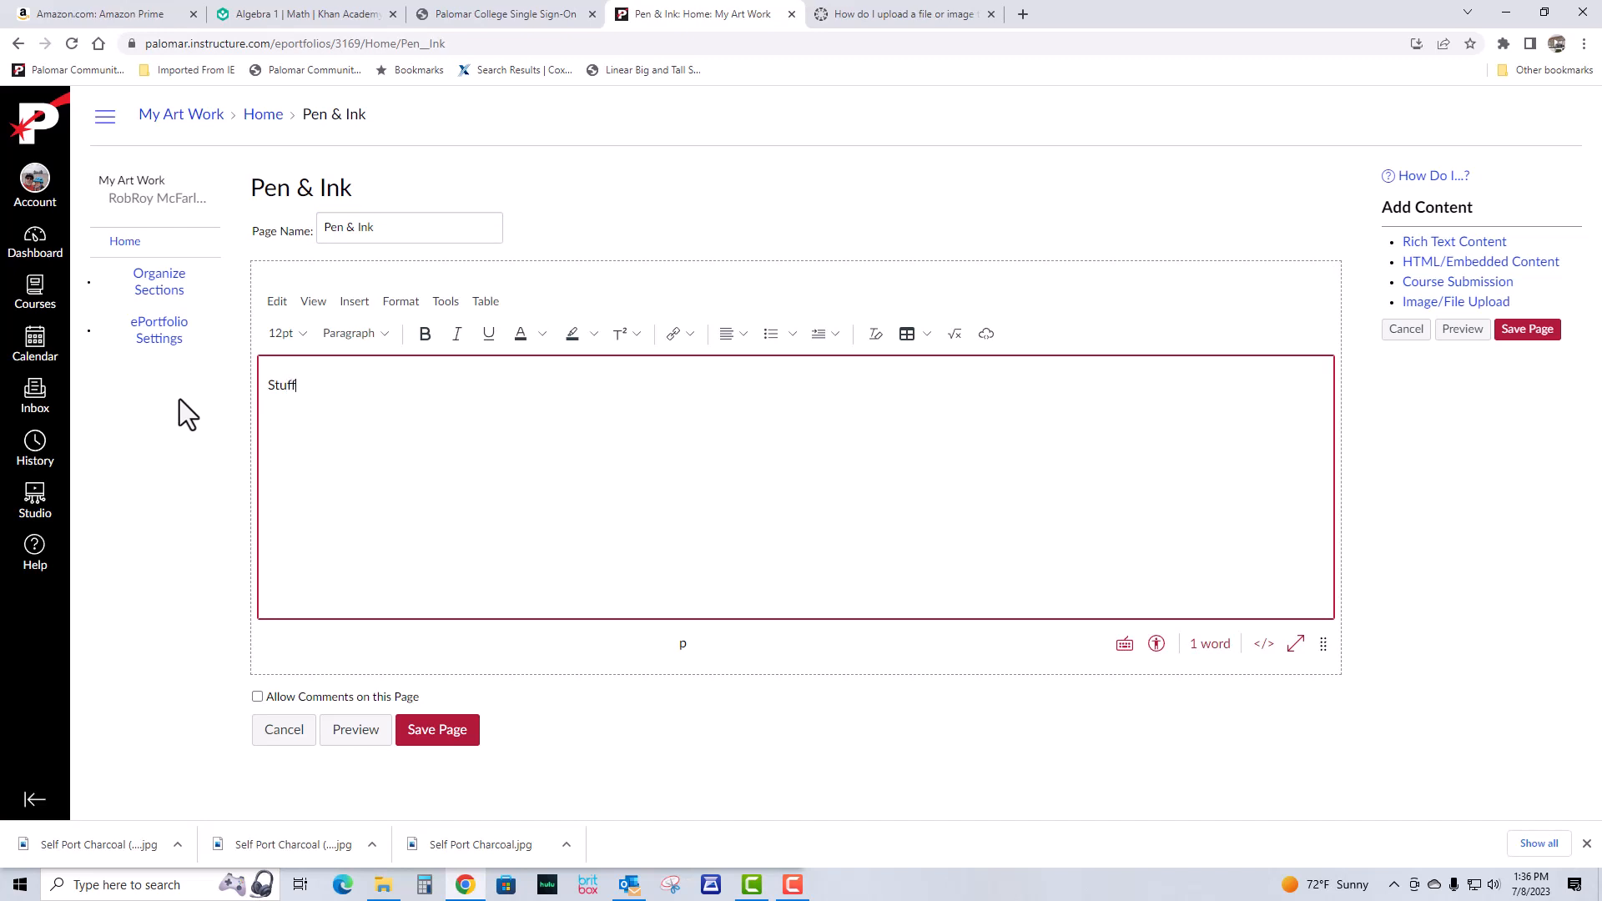
type(" i drawed")
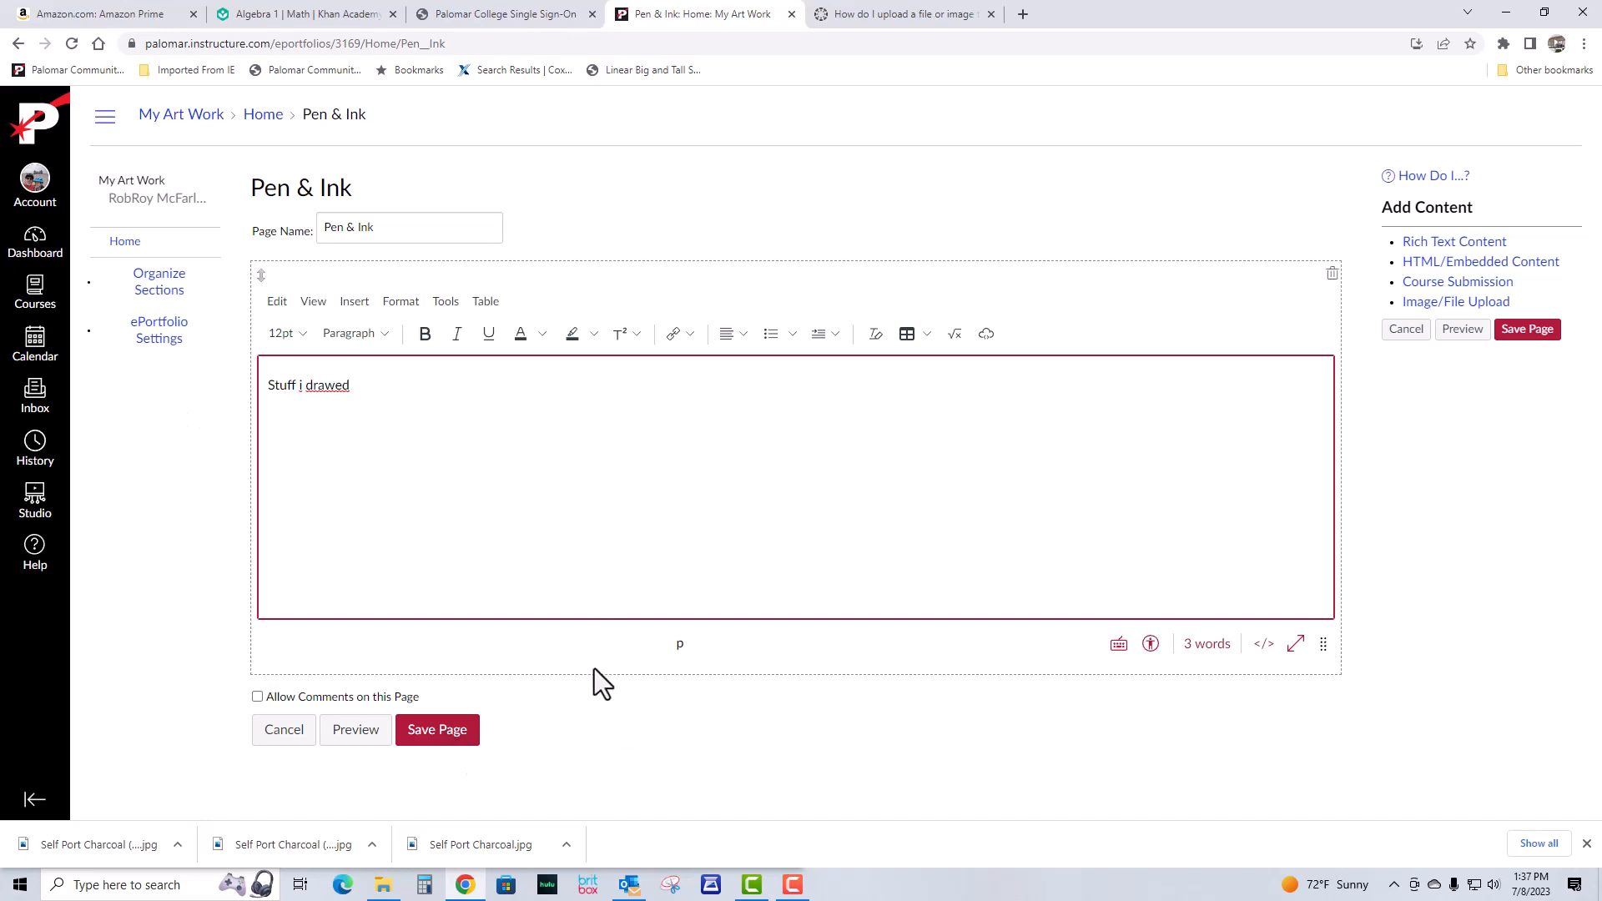
left_click(614, 727)
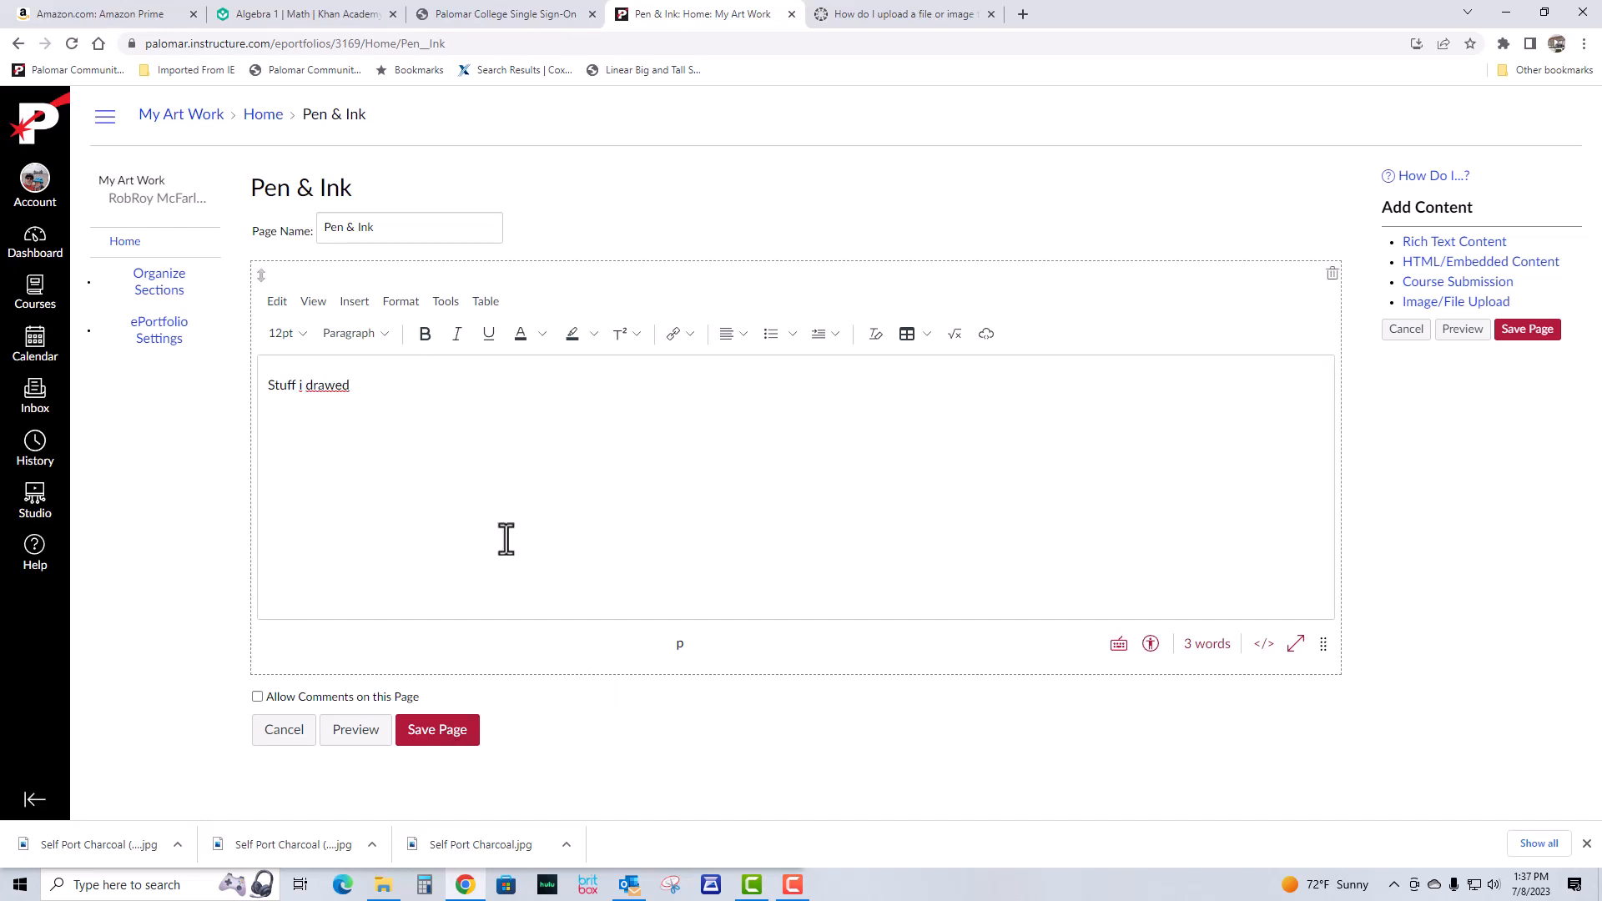
- Add an image upload section to the Pen & Ink page, upload IMG_20180623_114616 from the online art small folder, and save the page
left_click(1456, 305)
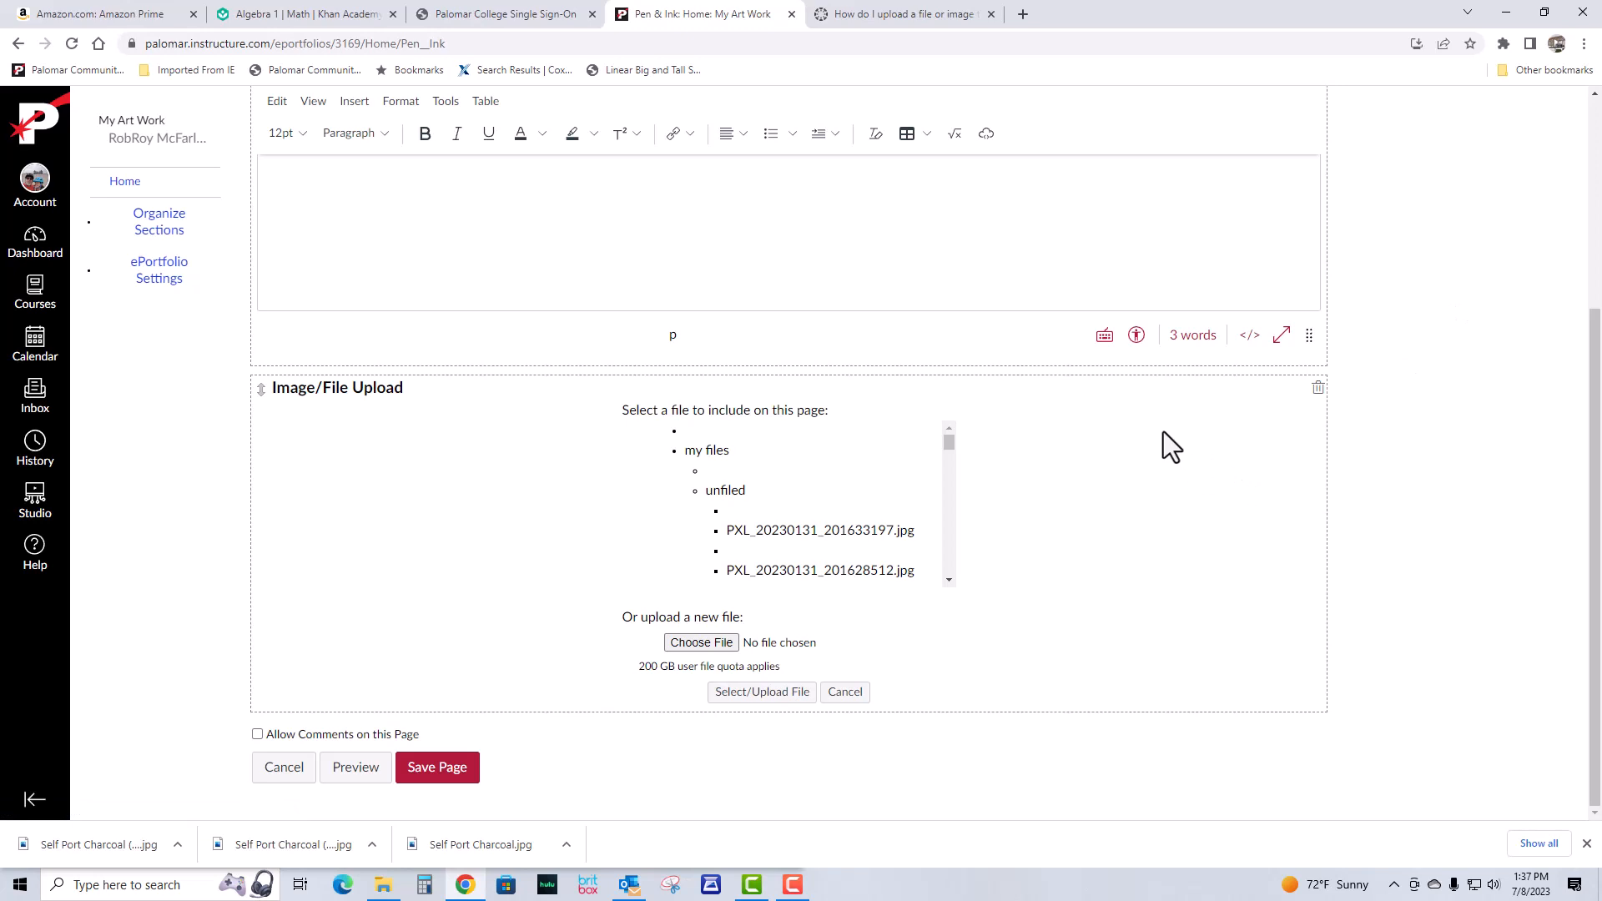
left_click(709, 646)
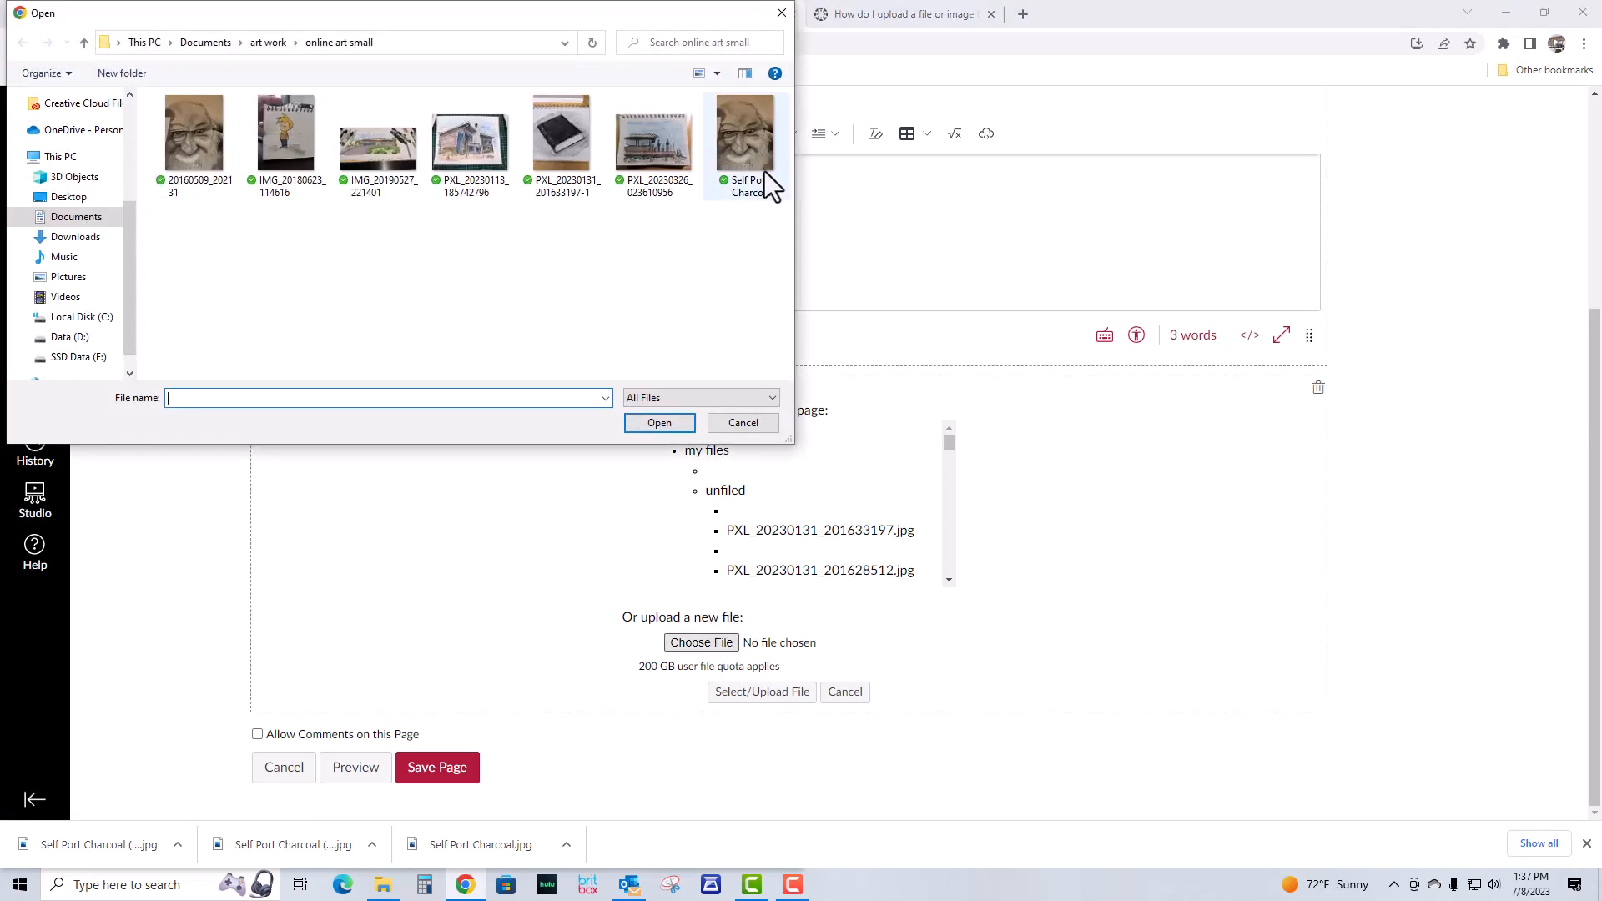
left_click(291, 135)
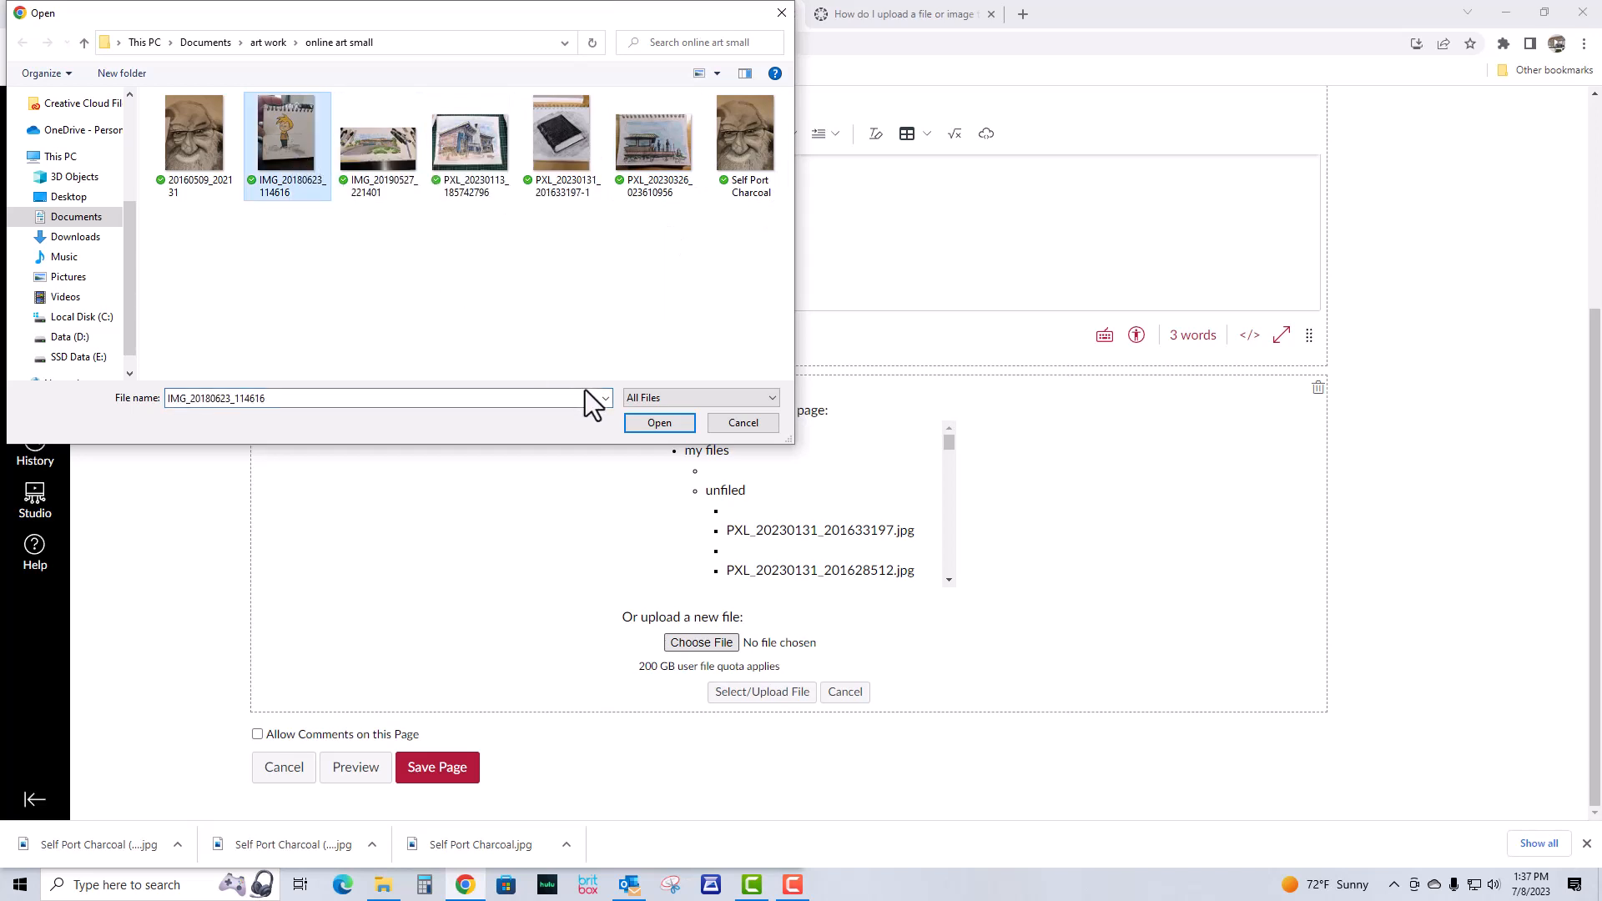
left_click(636, 424)
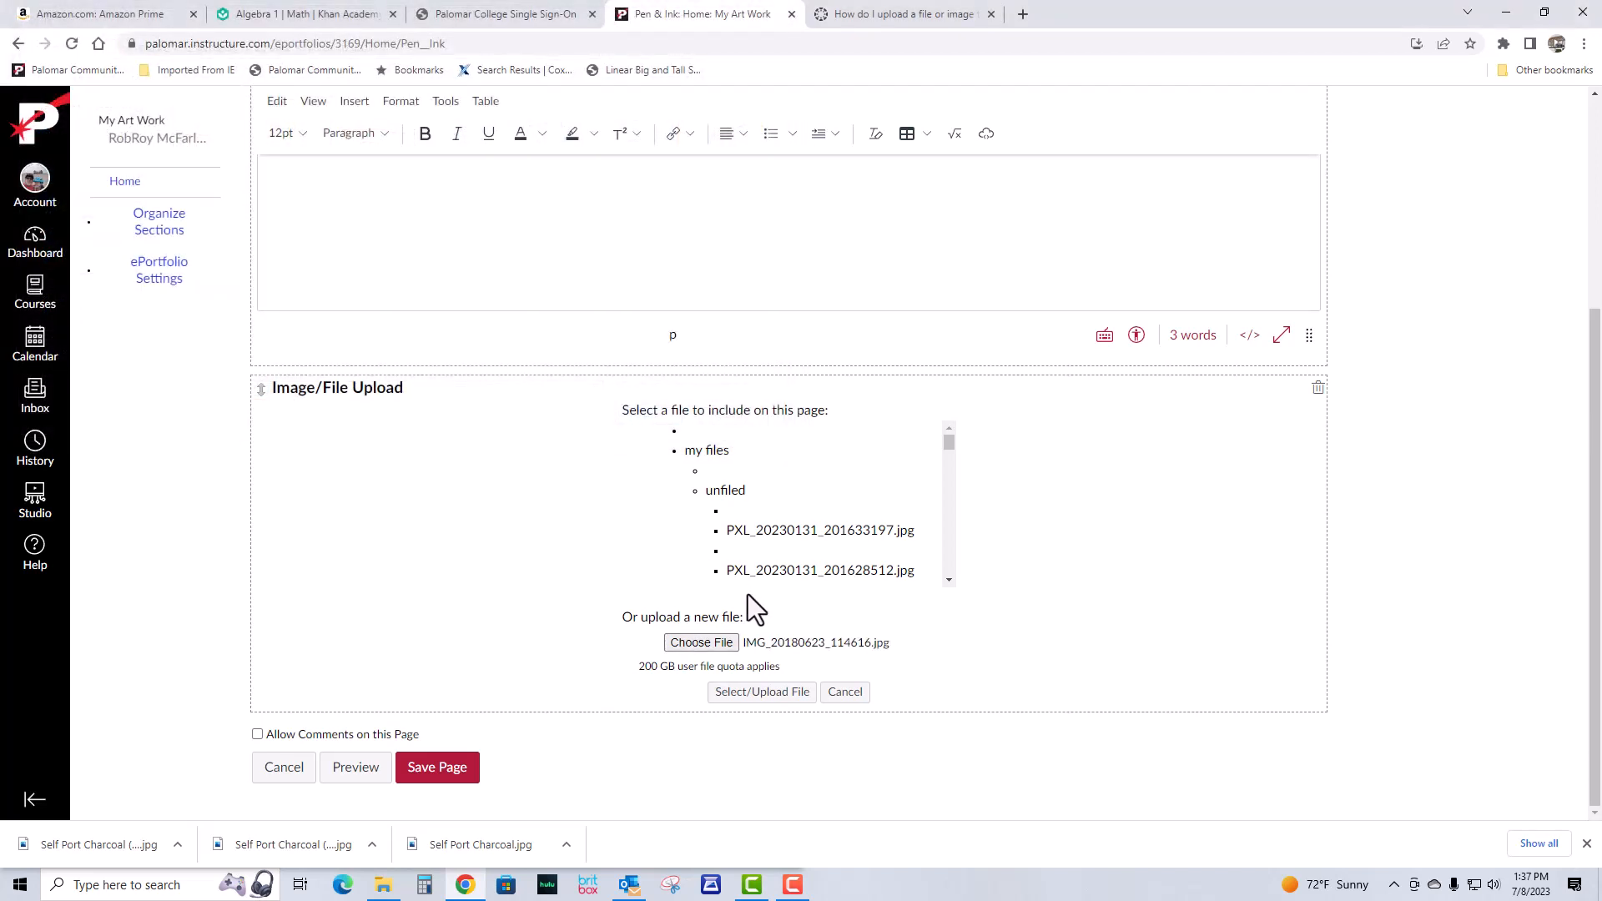
left_click(762, 692)
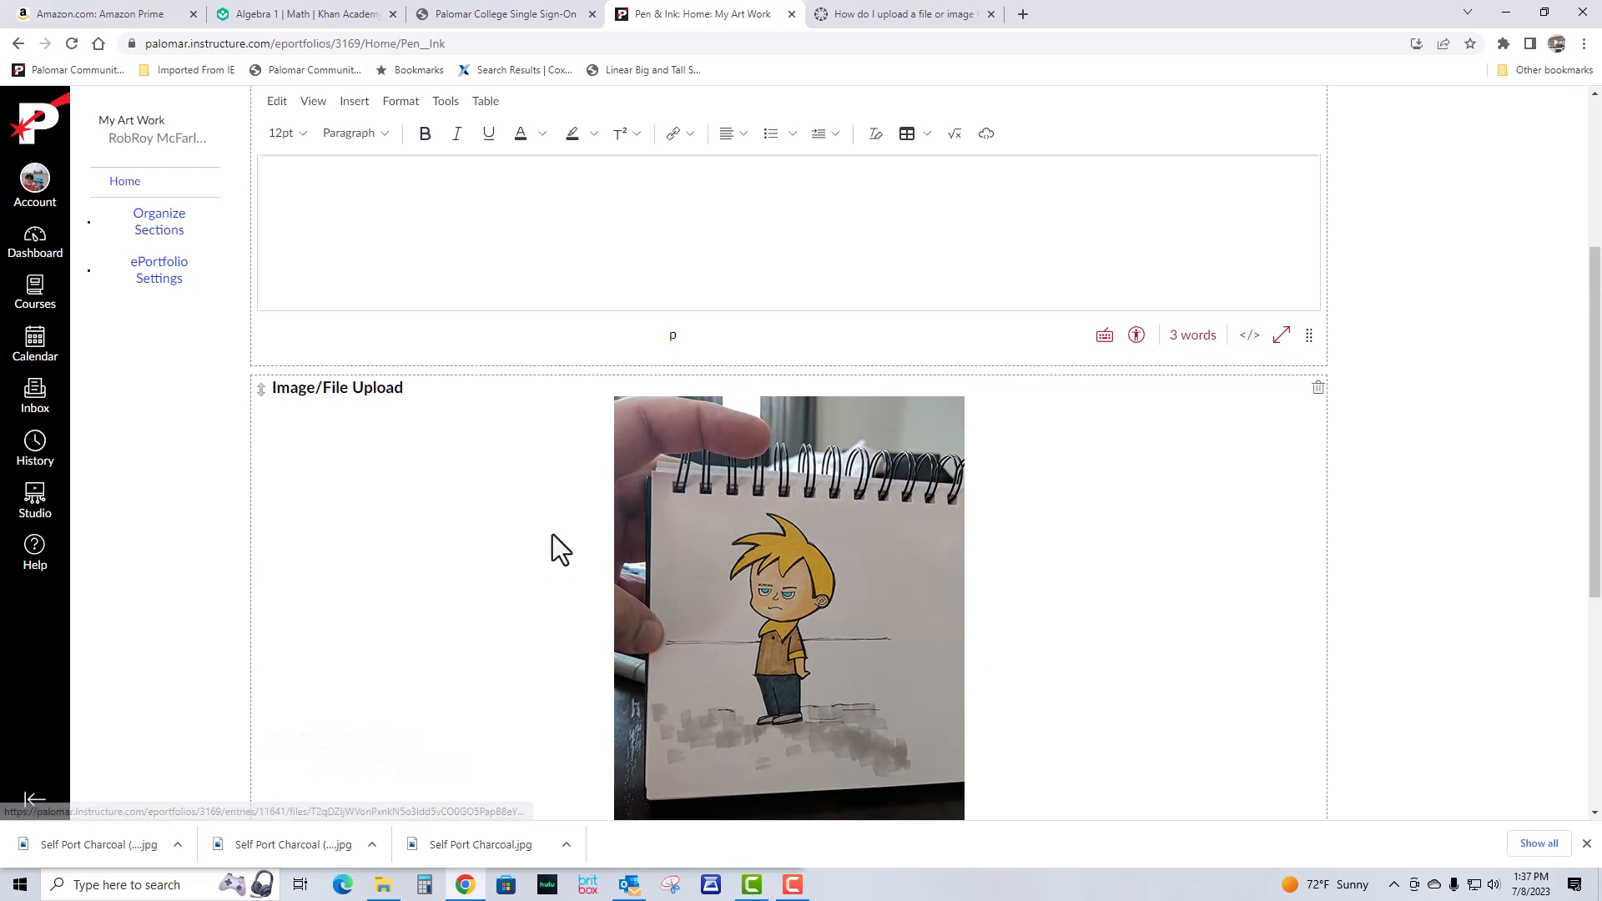
scroll(554, 501, "down", 5)
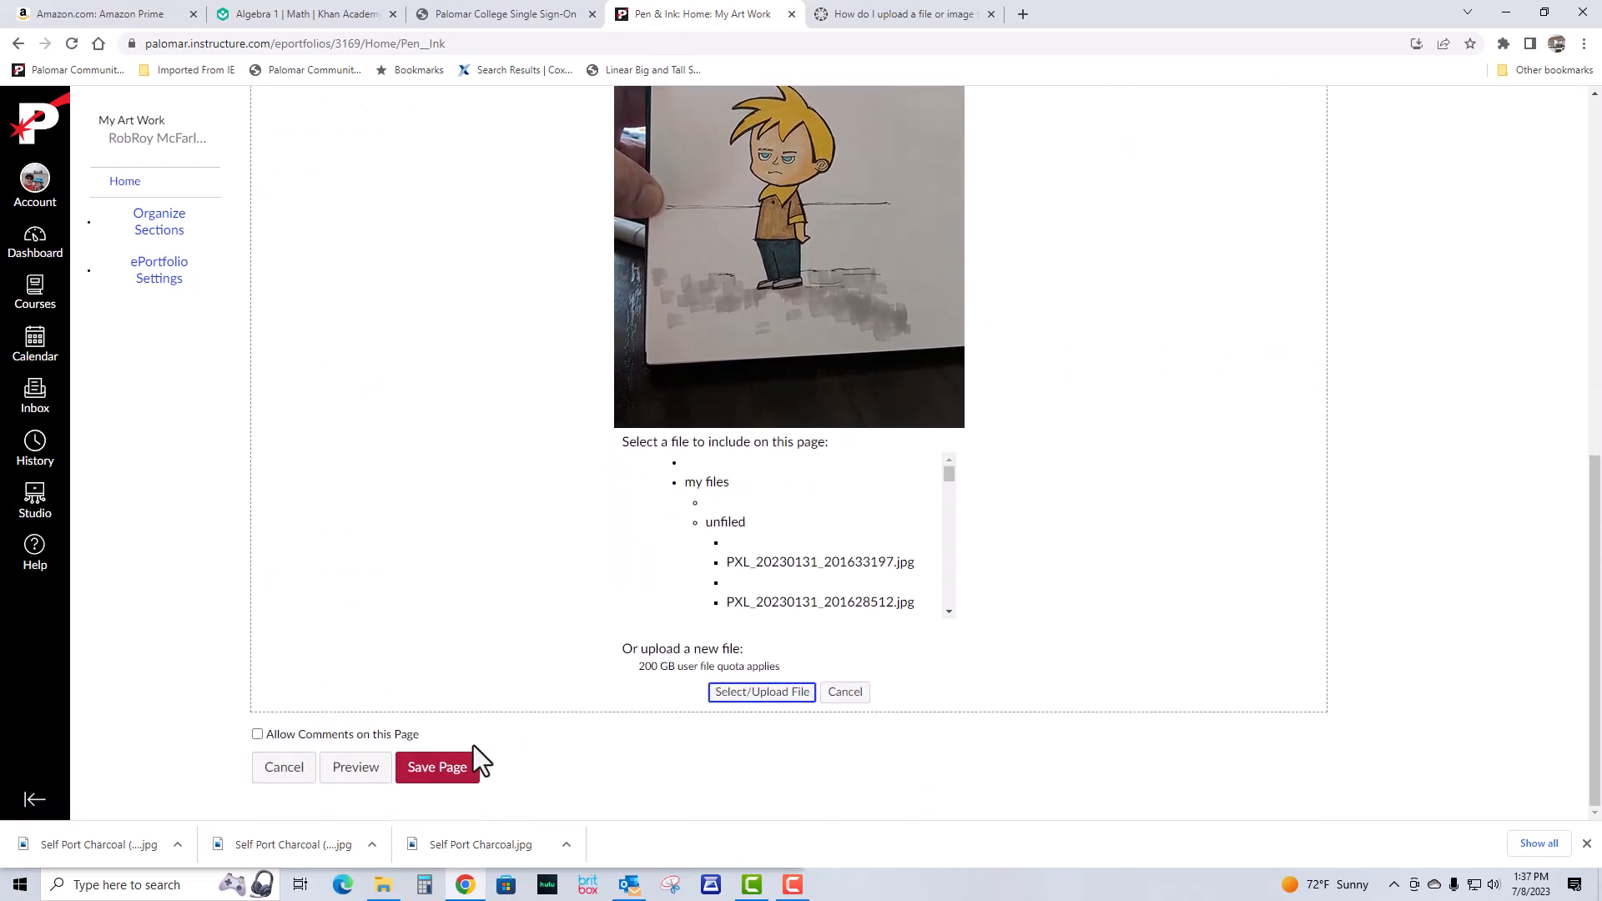
left_click(468, 765)
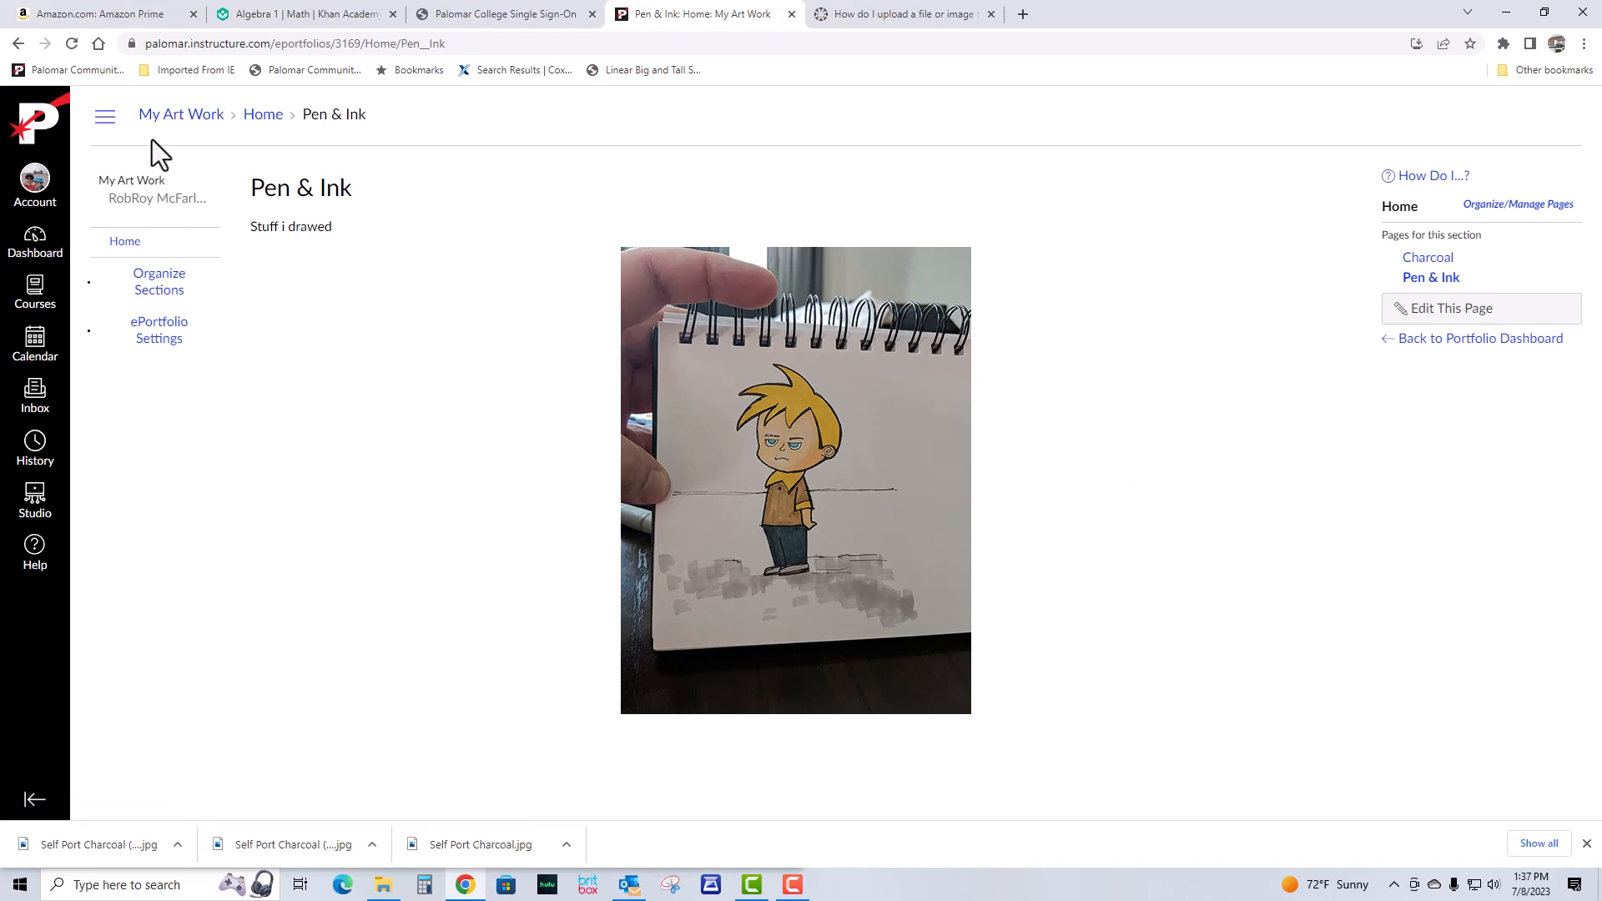
- Return to the My Art Work dashboard and view the Charcoal and Pen & Ink pages in turn
left_click(176, 117)
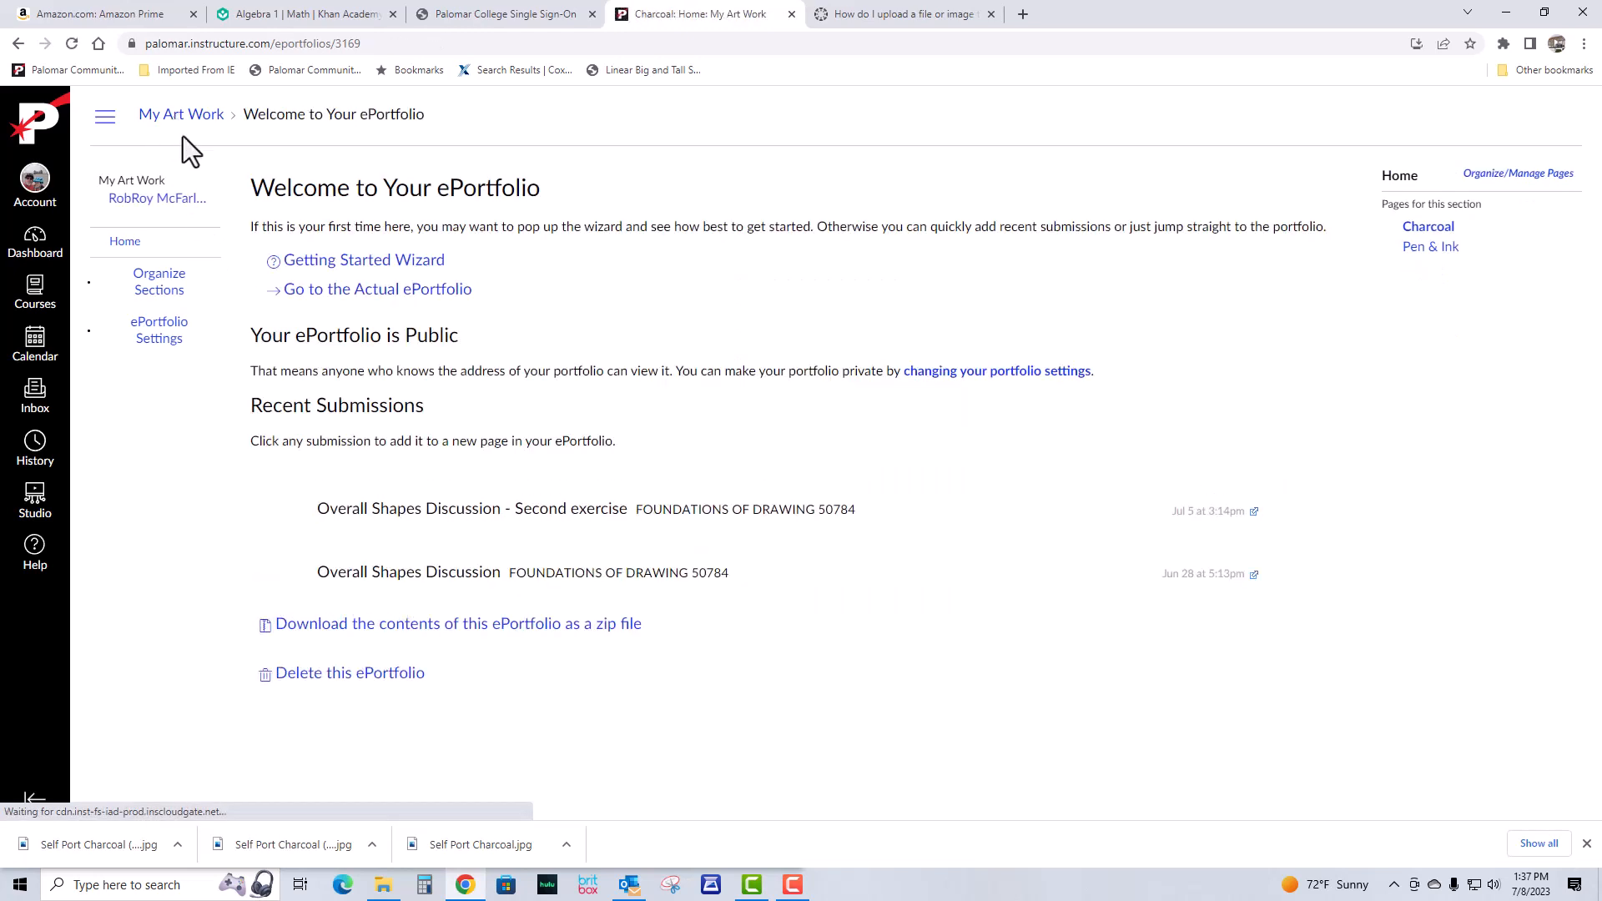
left_click(1428, 230)
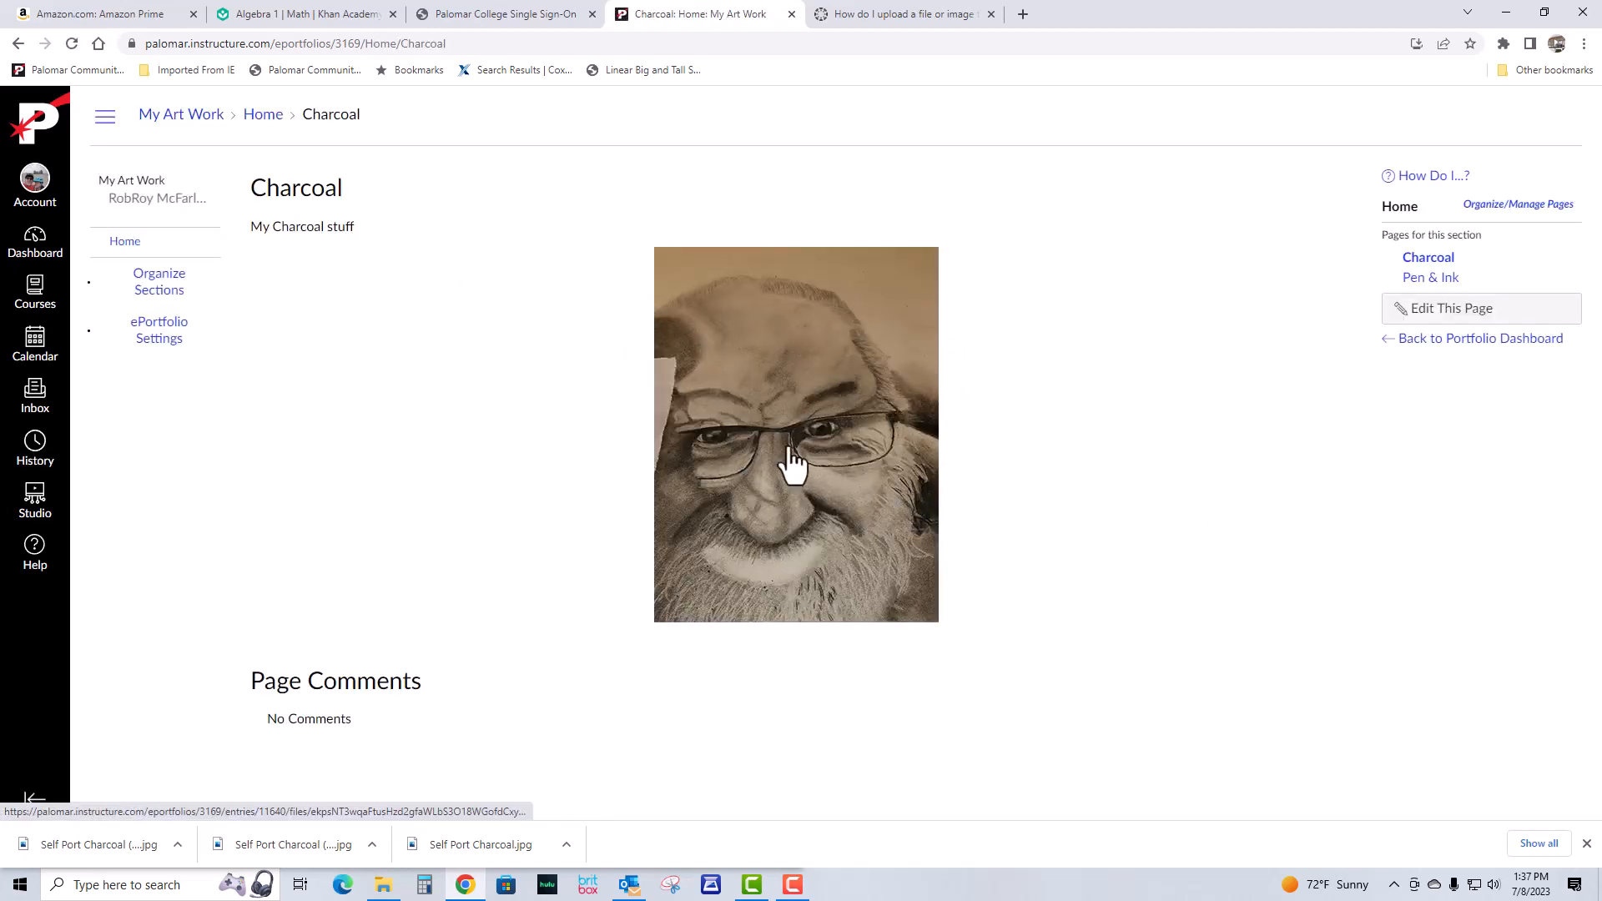
left_click(1430, 279)
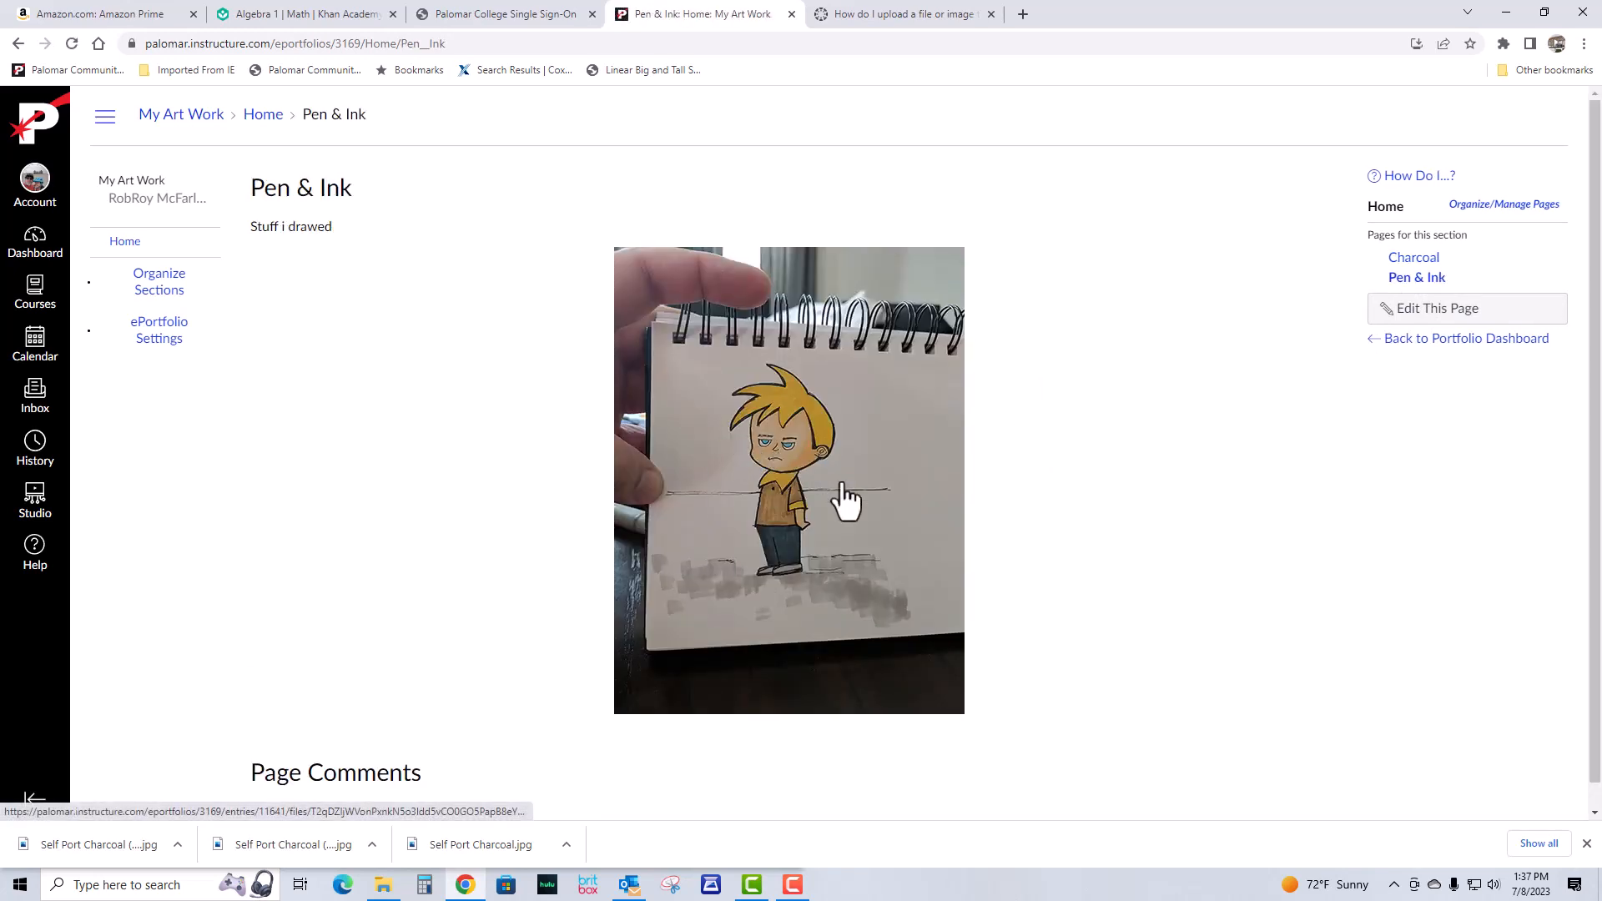
- Reopen the Pen & Ink page for editing, review its image and file upload options, and save the page
left_click(1428, 313)
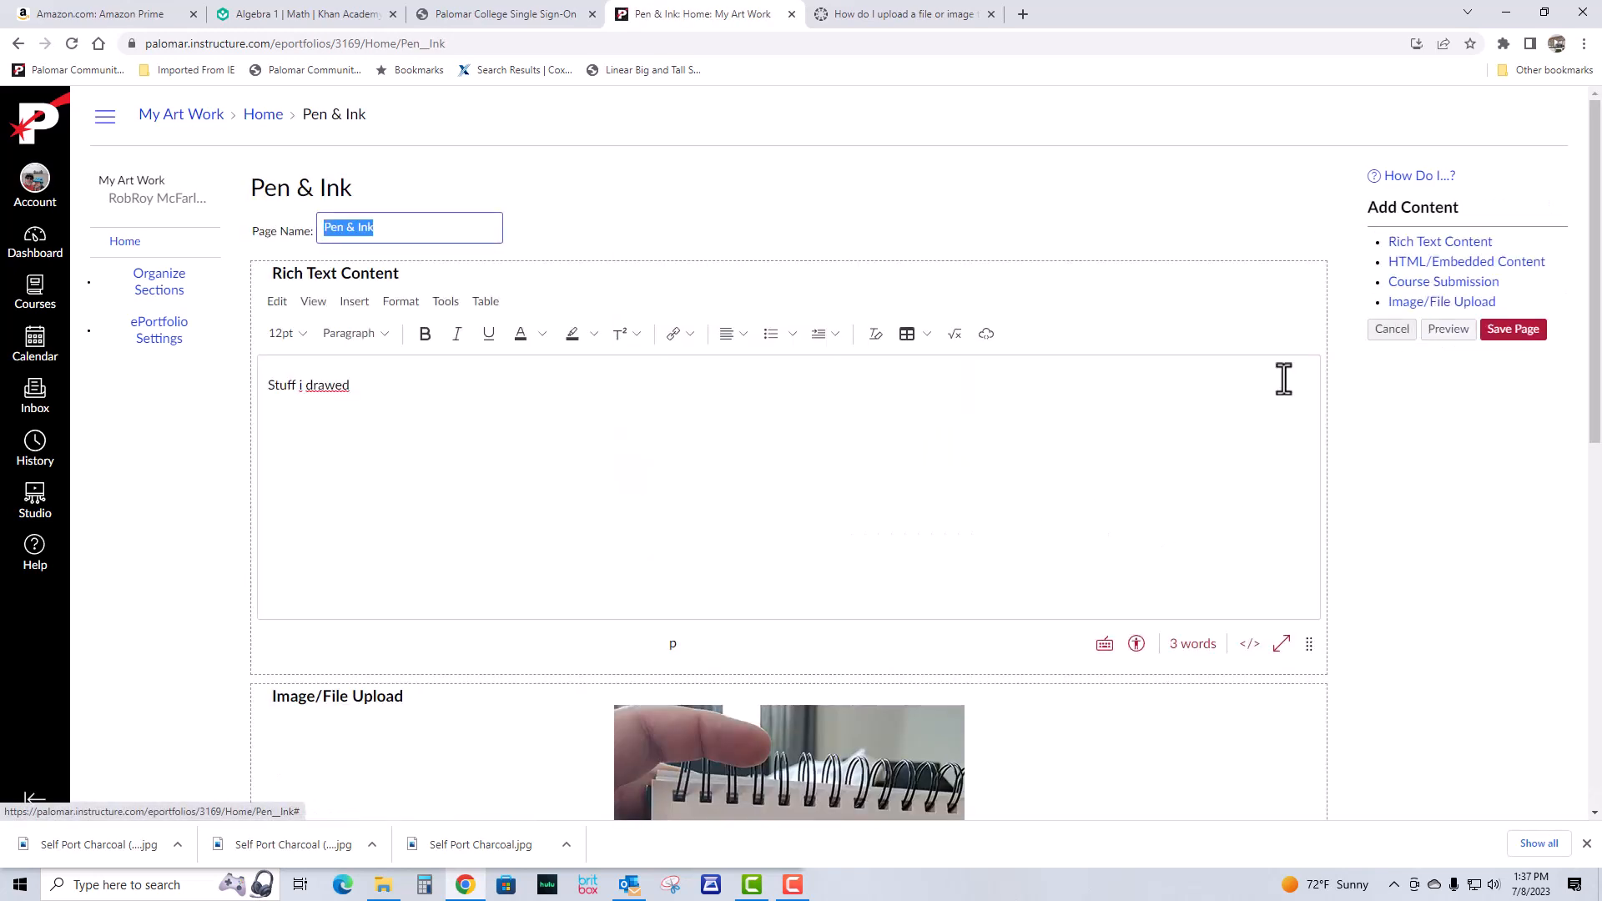
scroll(932, 498, "down", 9)
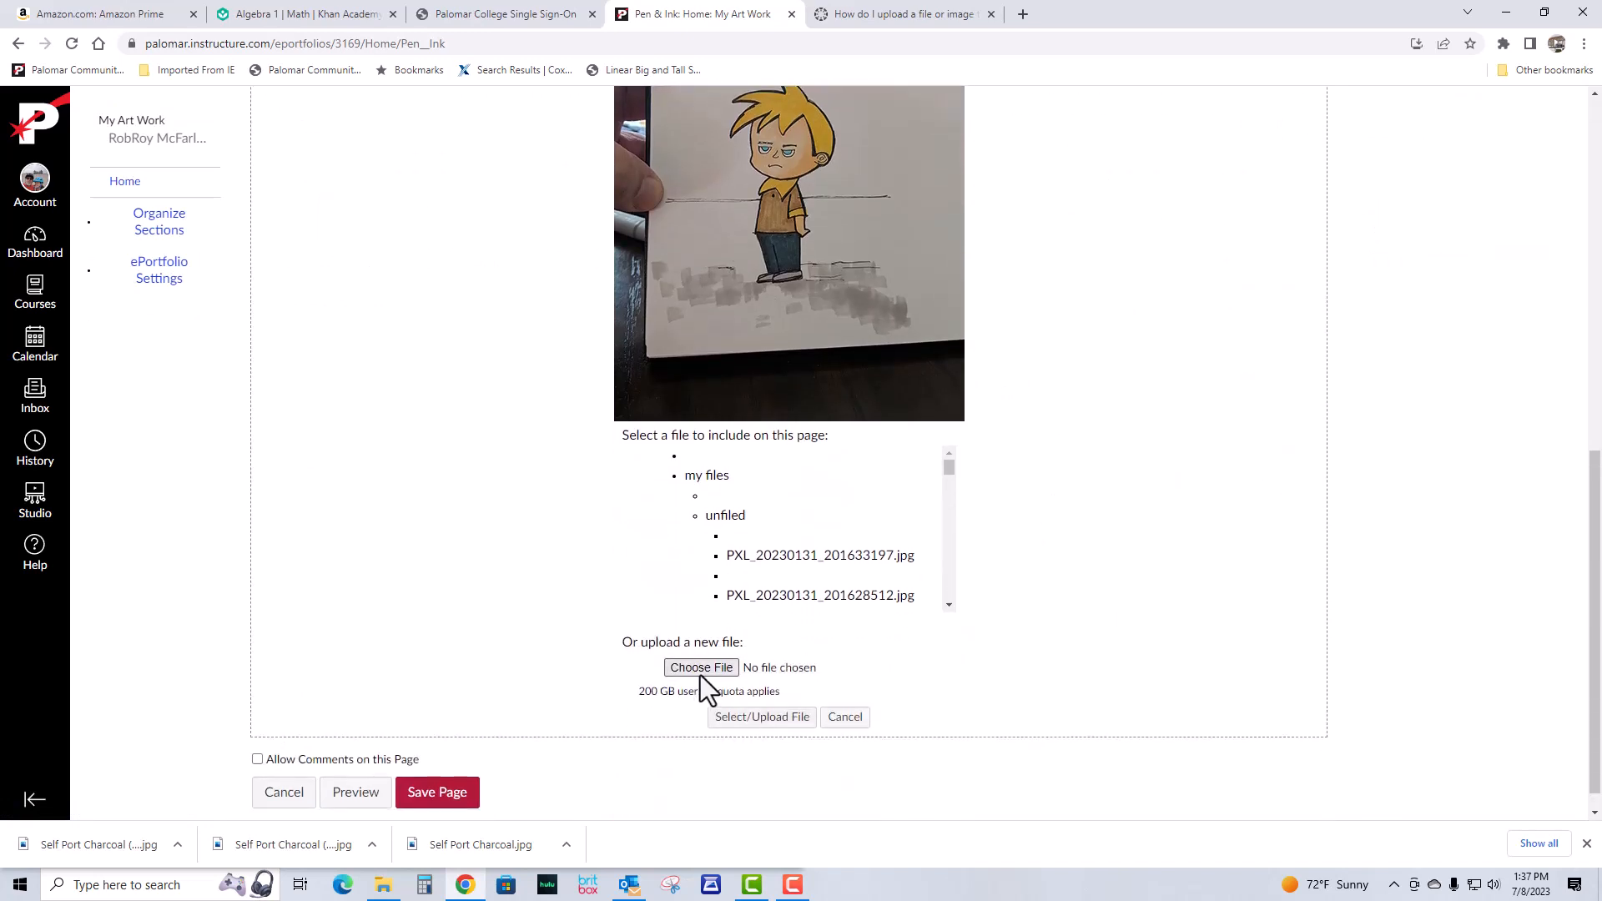
scroll(869, 432, "up", 3)
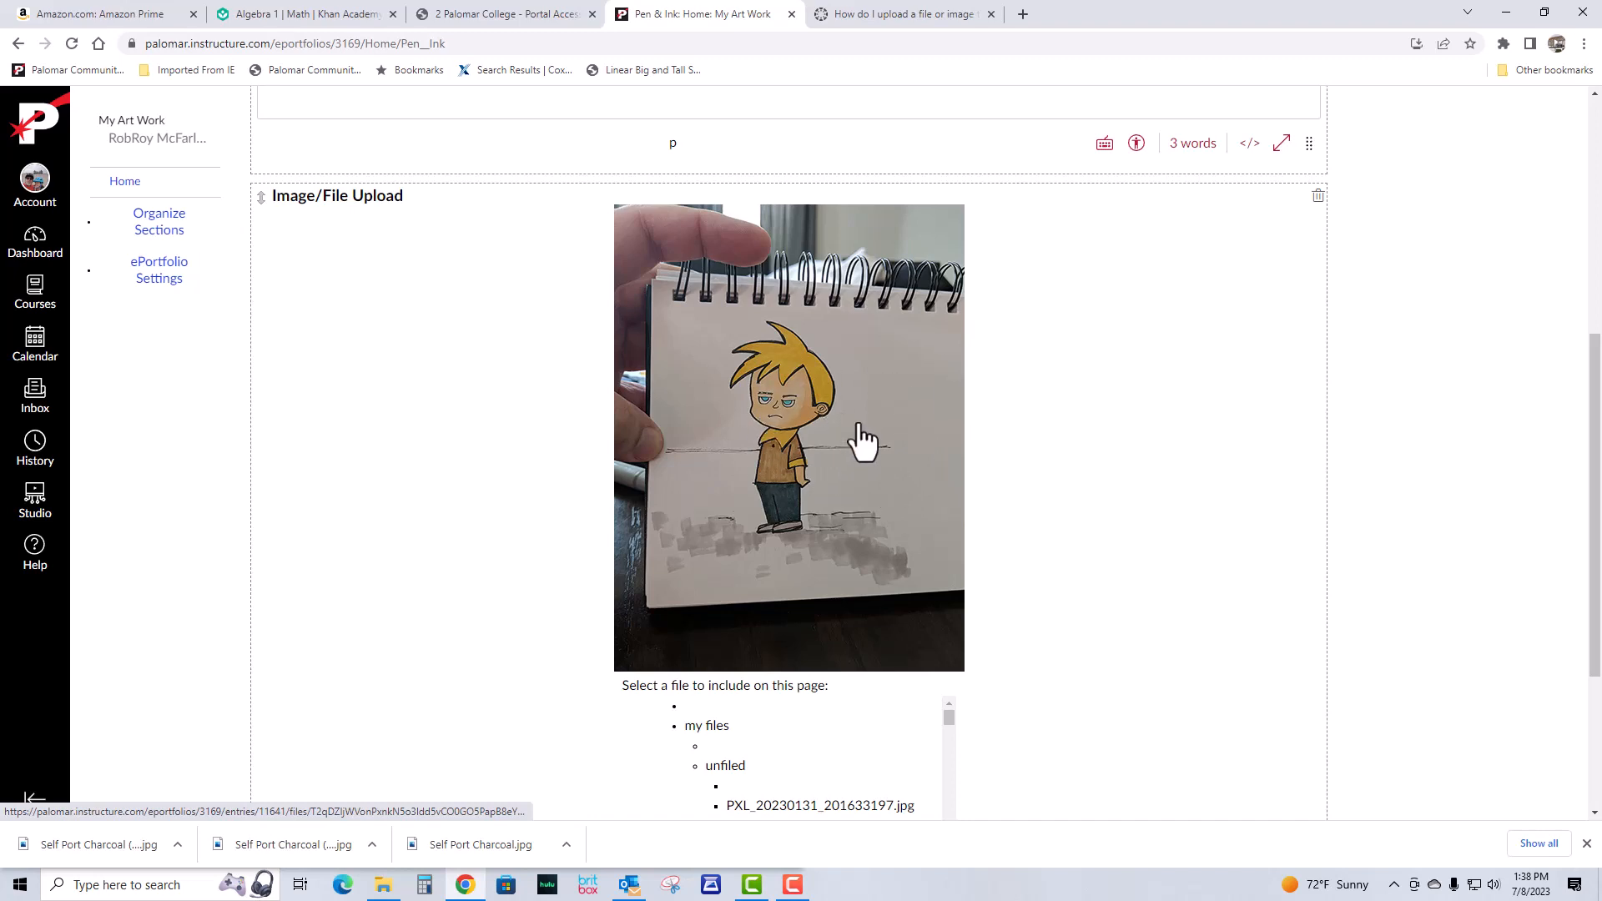
scroll(863, 442, "down", 3)
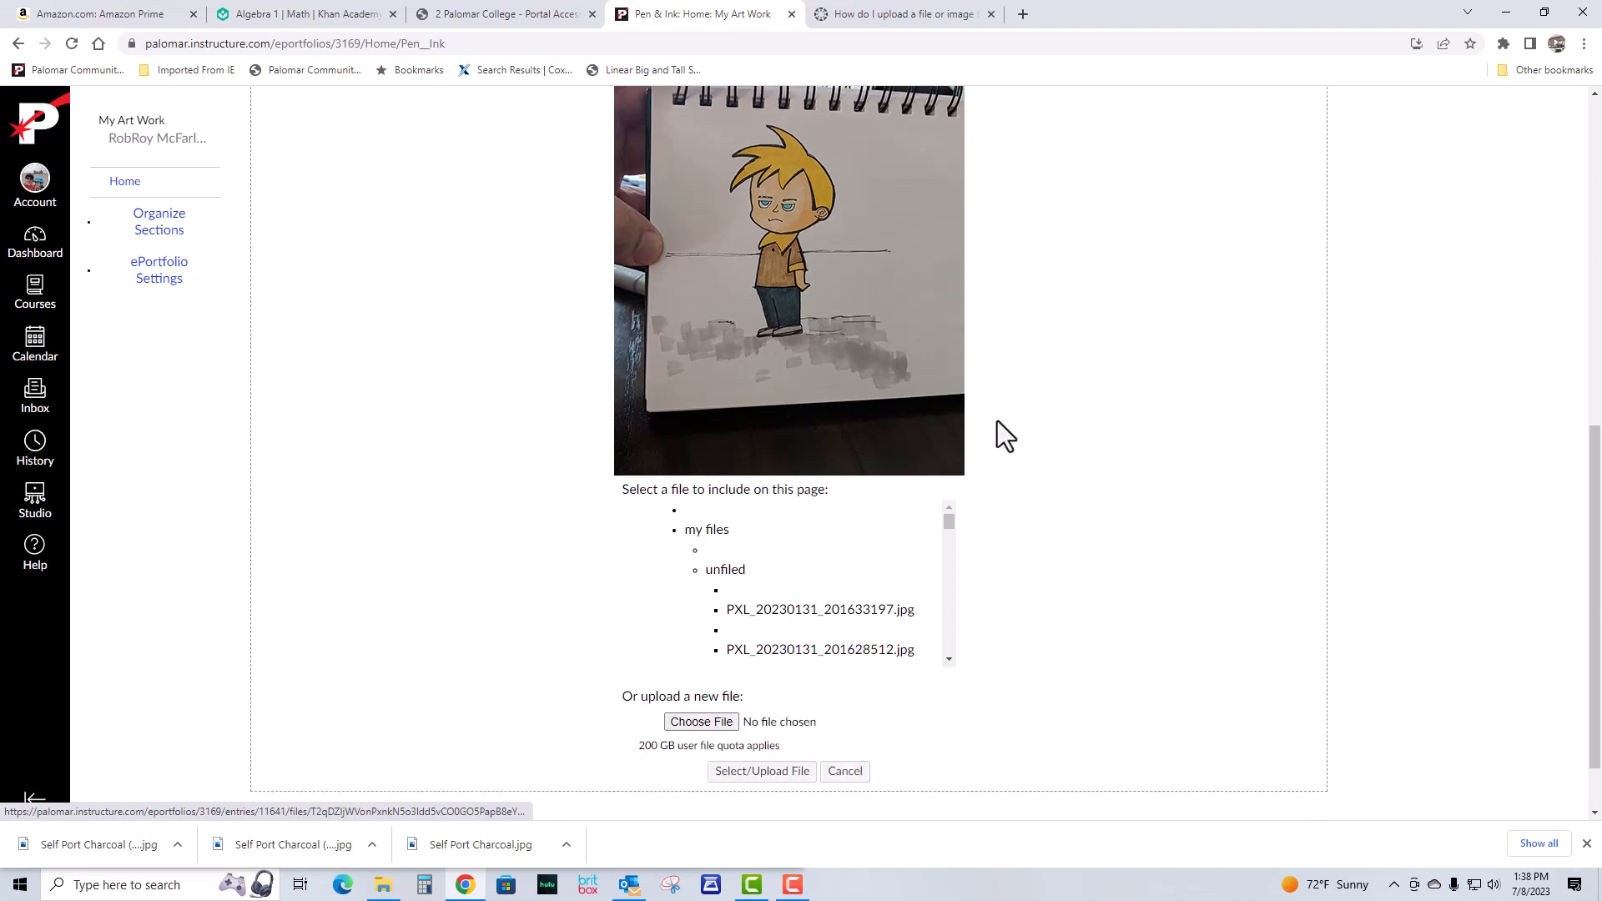
left_click(475, 755)
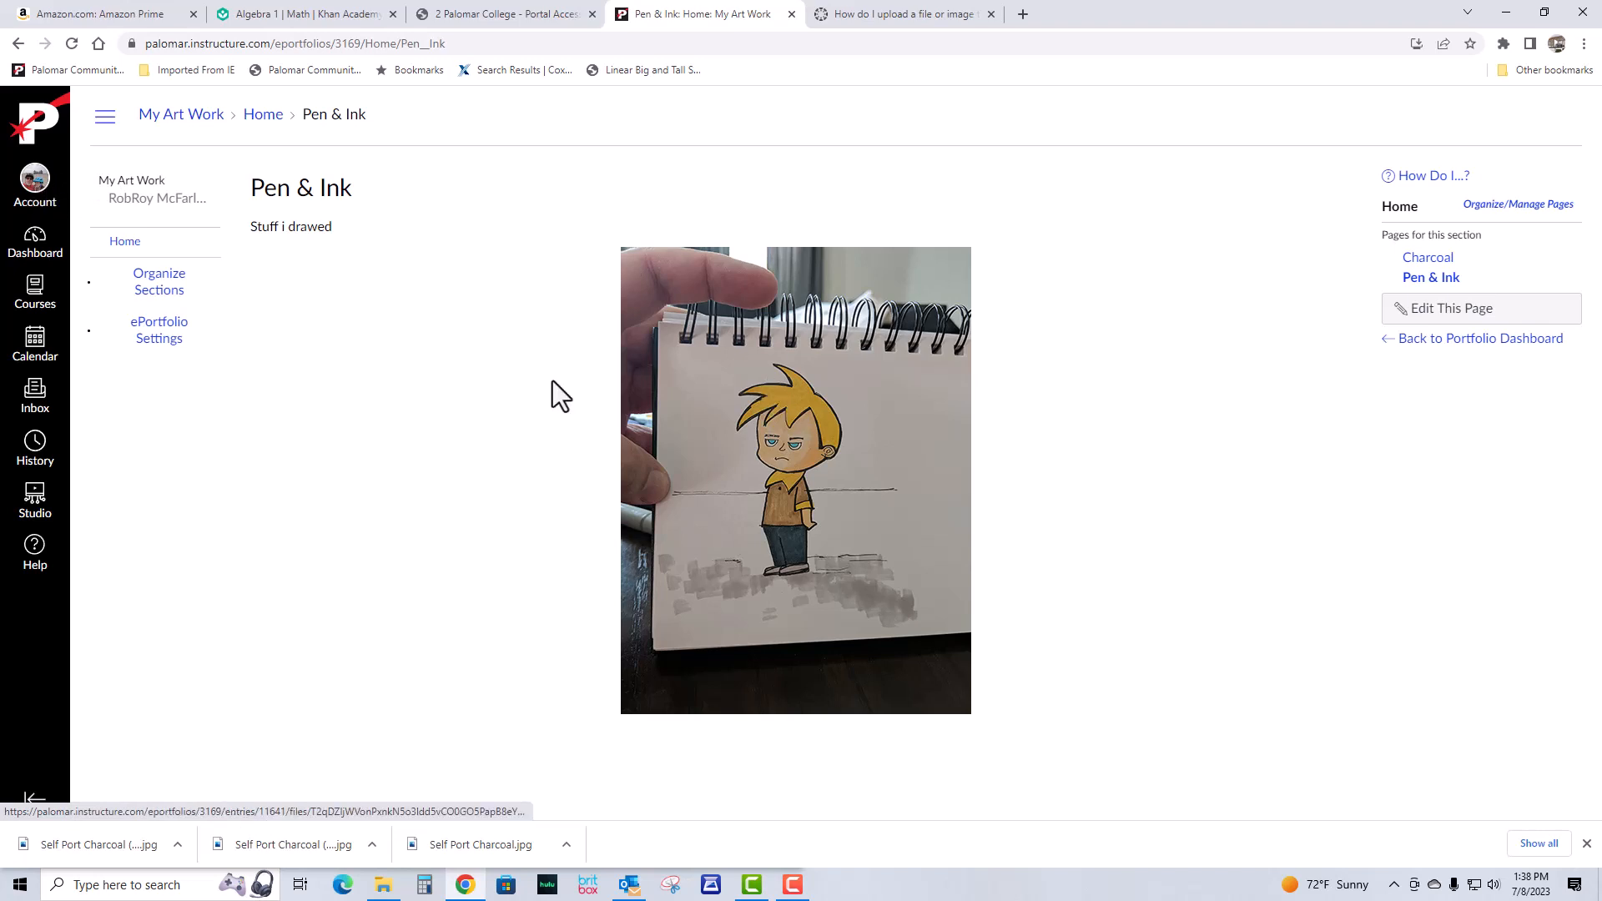
- Return to the My Art Work portfolio dashboard and copy its web address
left_click(202, 121)
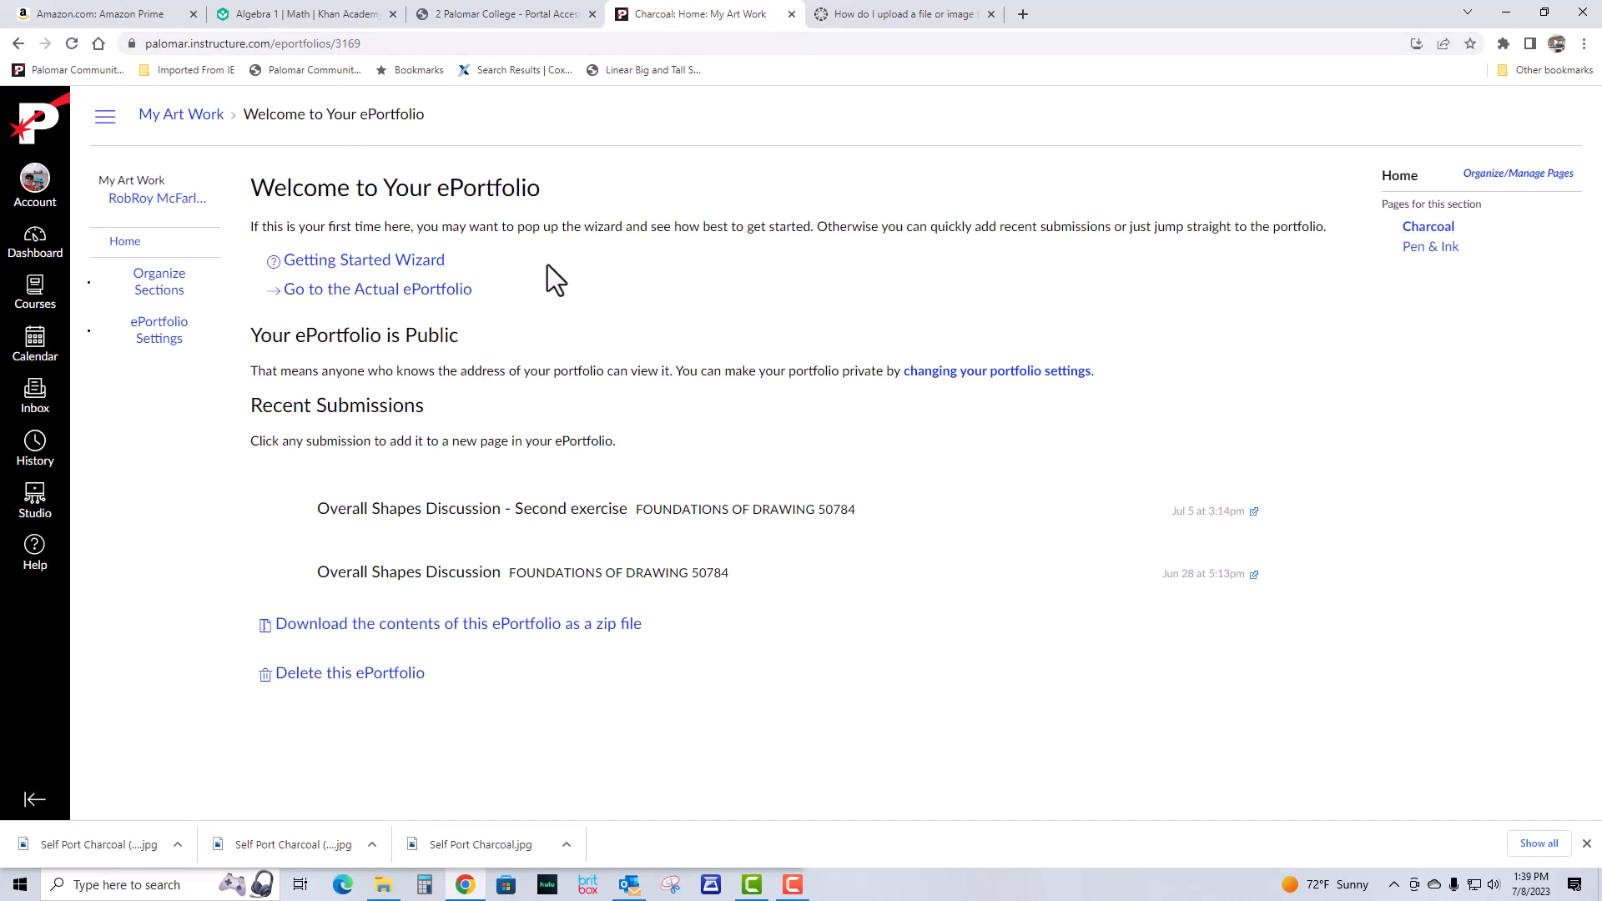
left_click_drag(373, 44, 136, 44)
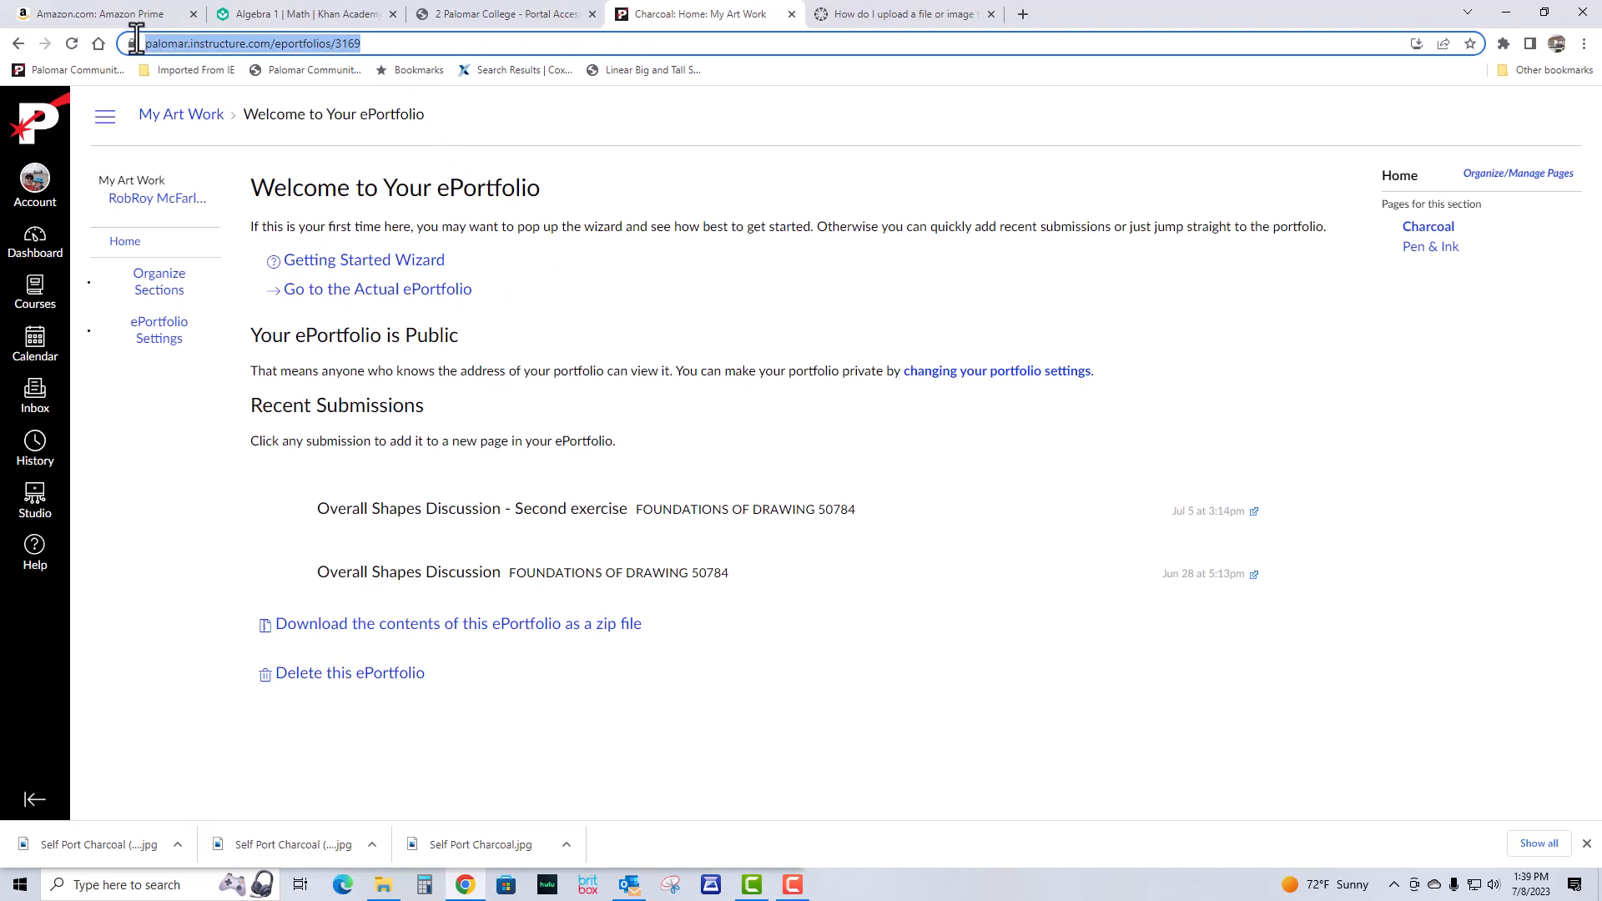
right_click(234, 44)
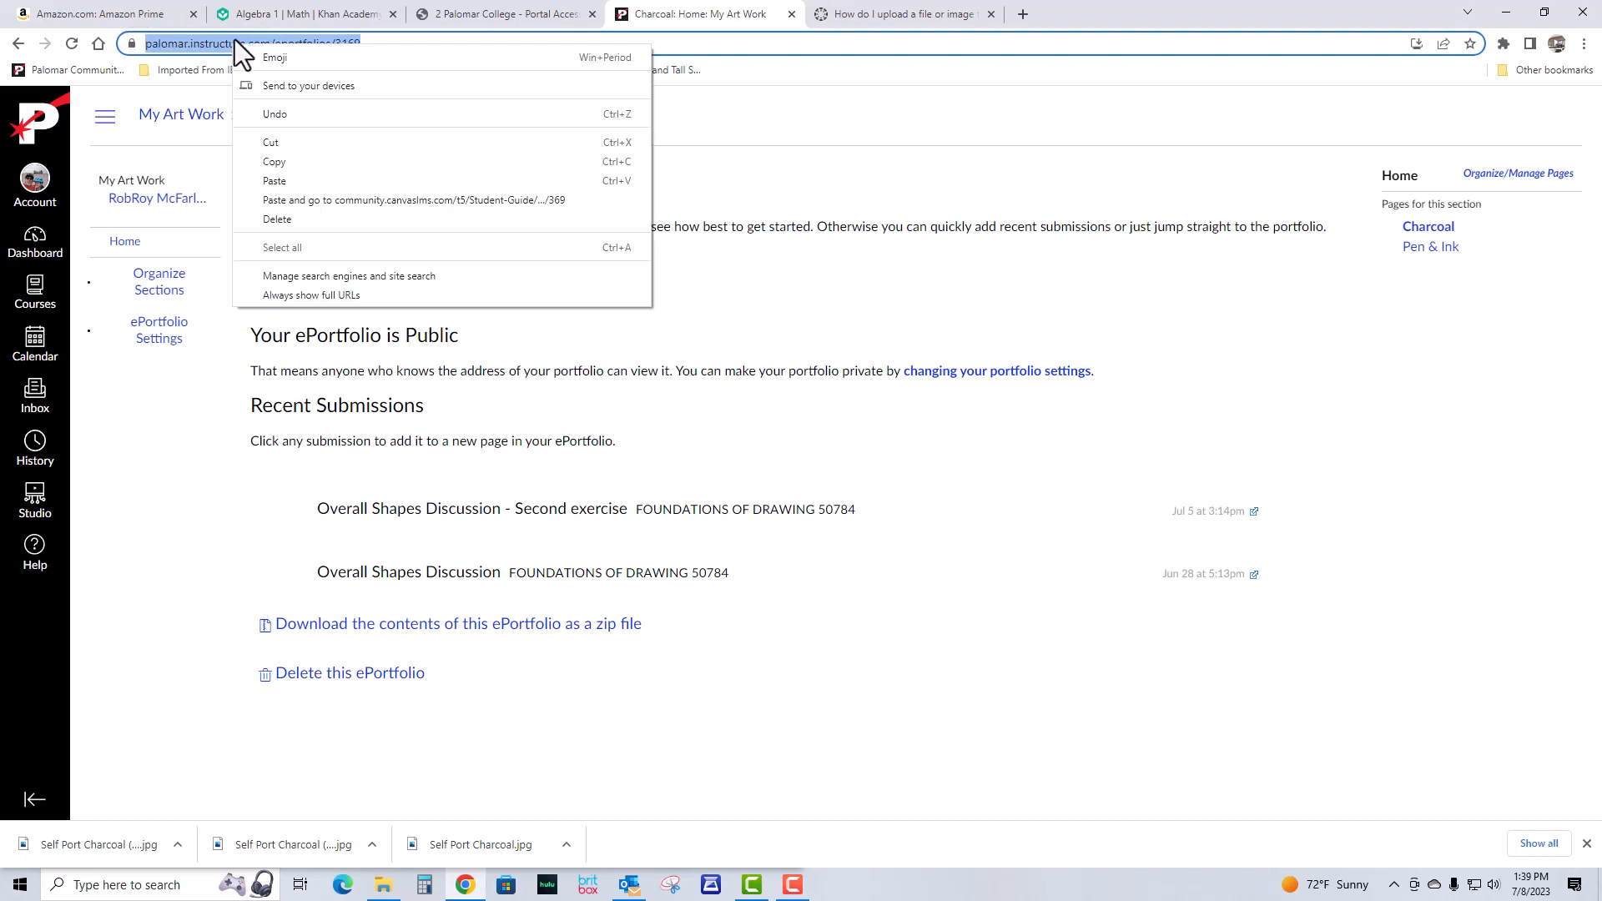
left_click(282, 164)
left_click(164, 412)
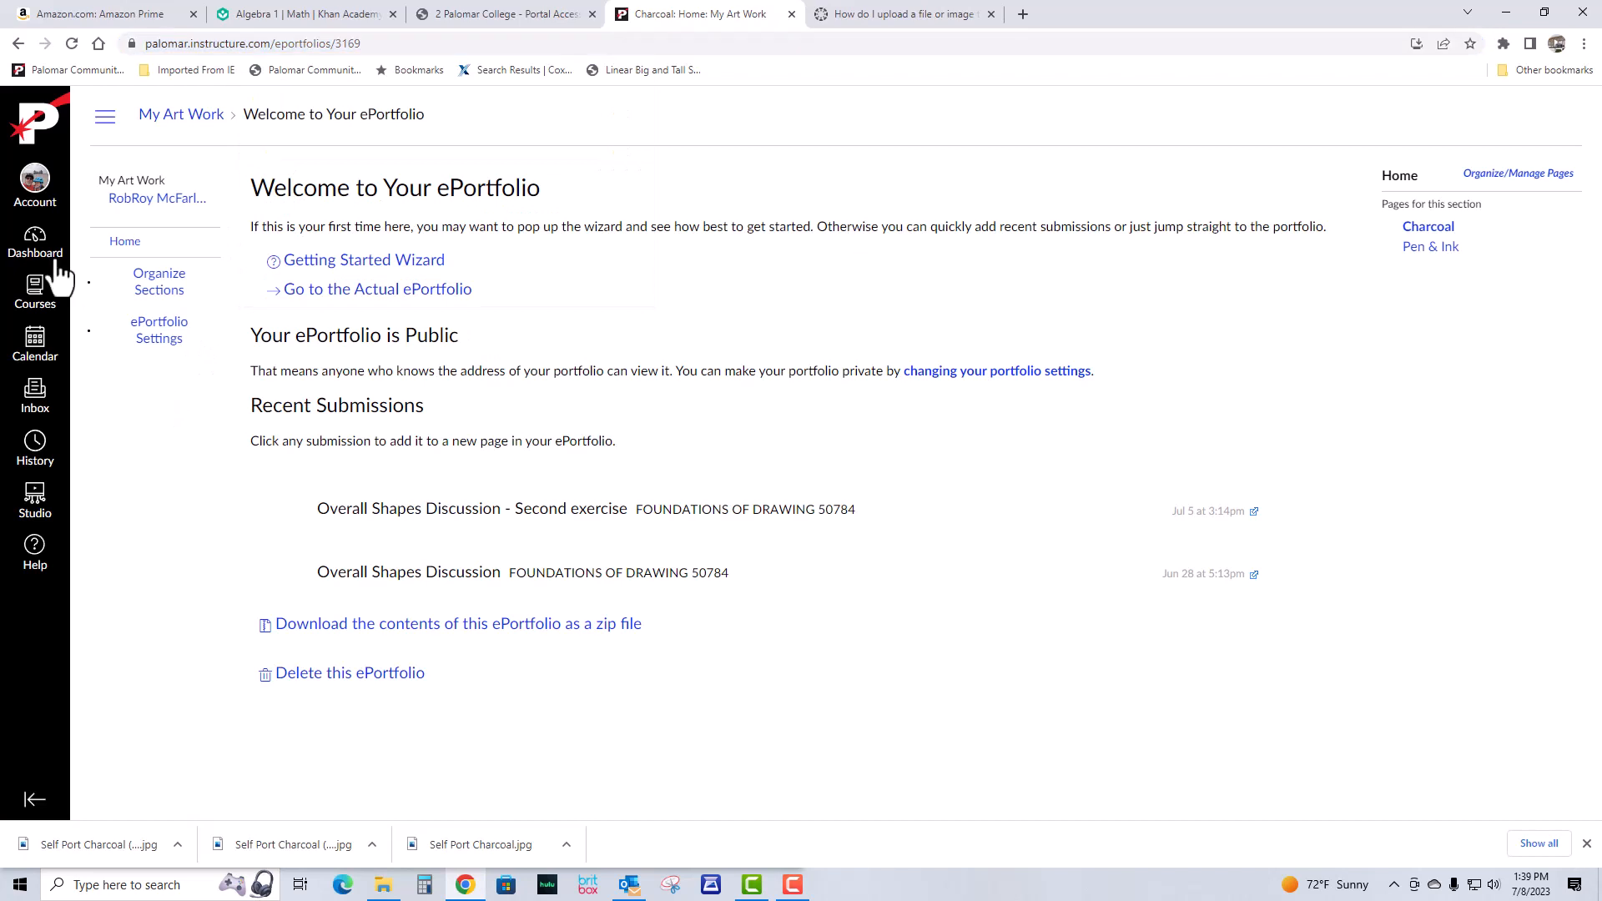
- Open the ART 102 Foundations of Drawing course and browse its People list down to the teacher's entry
left_click(32, 190)
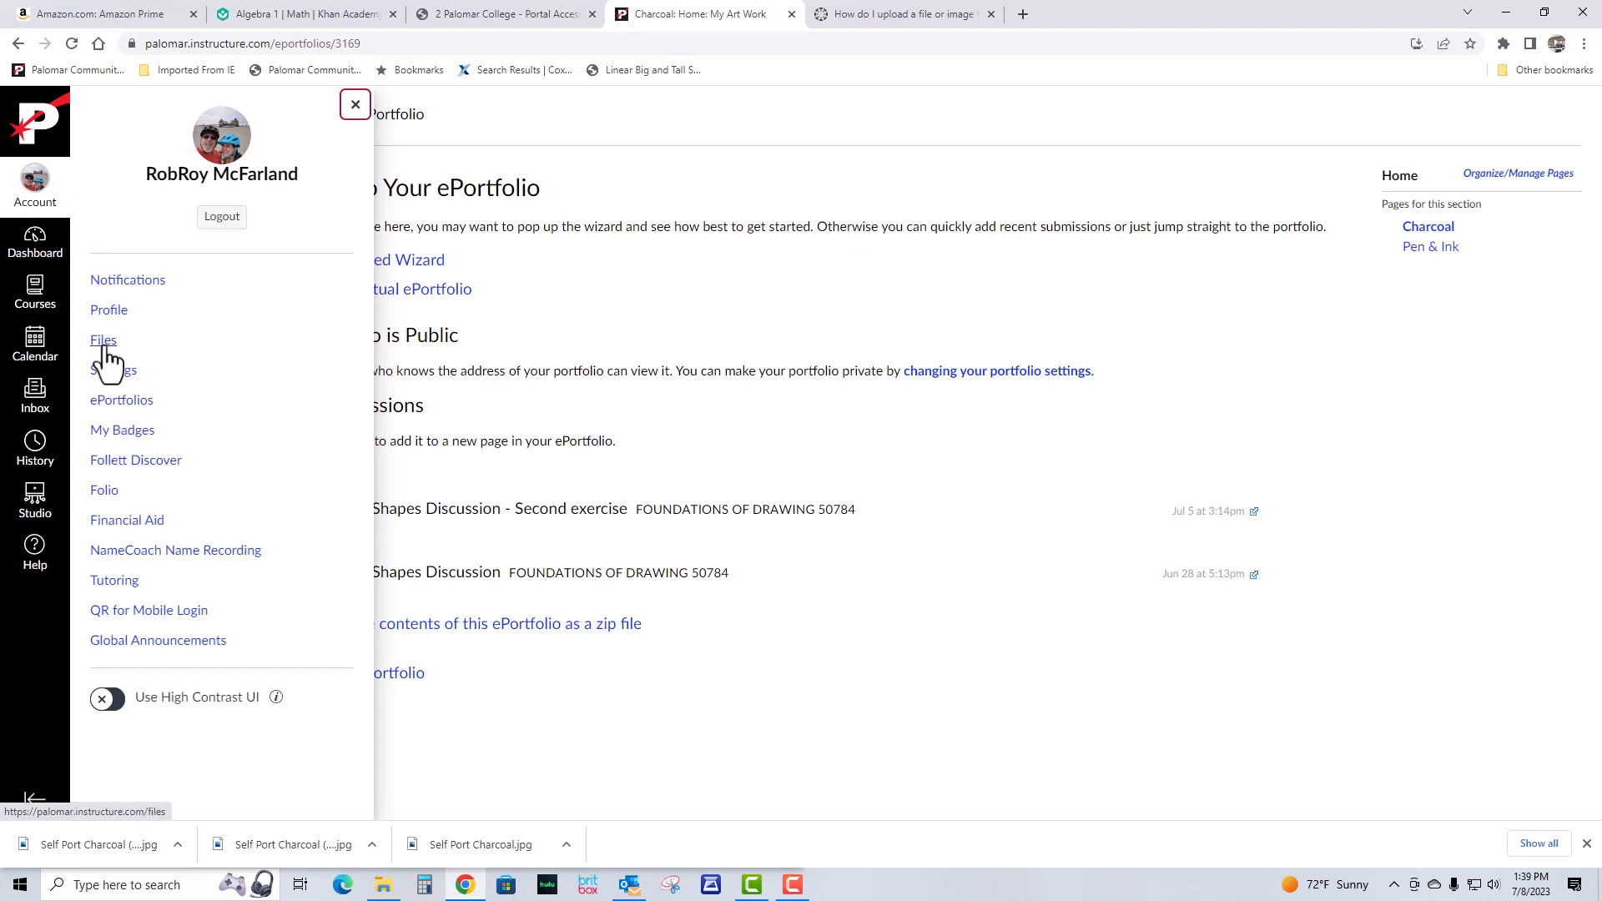
left_click(35, 184)
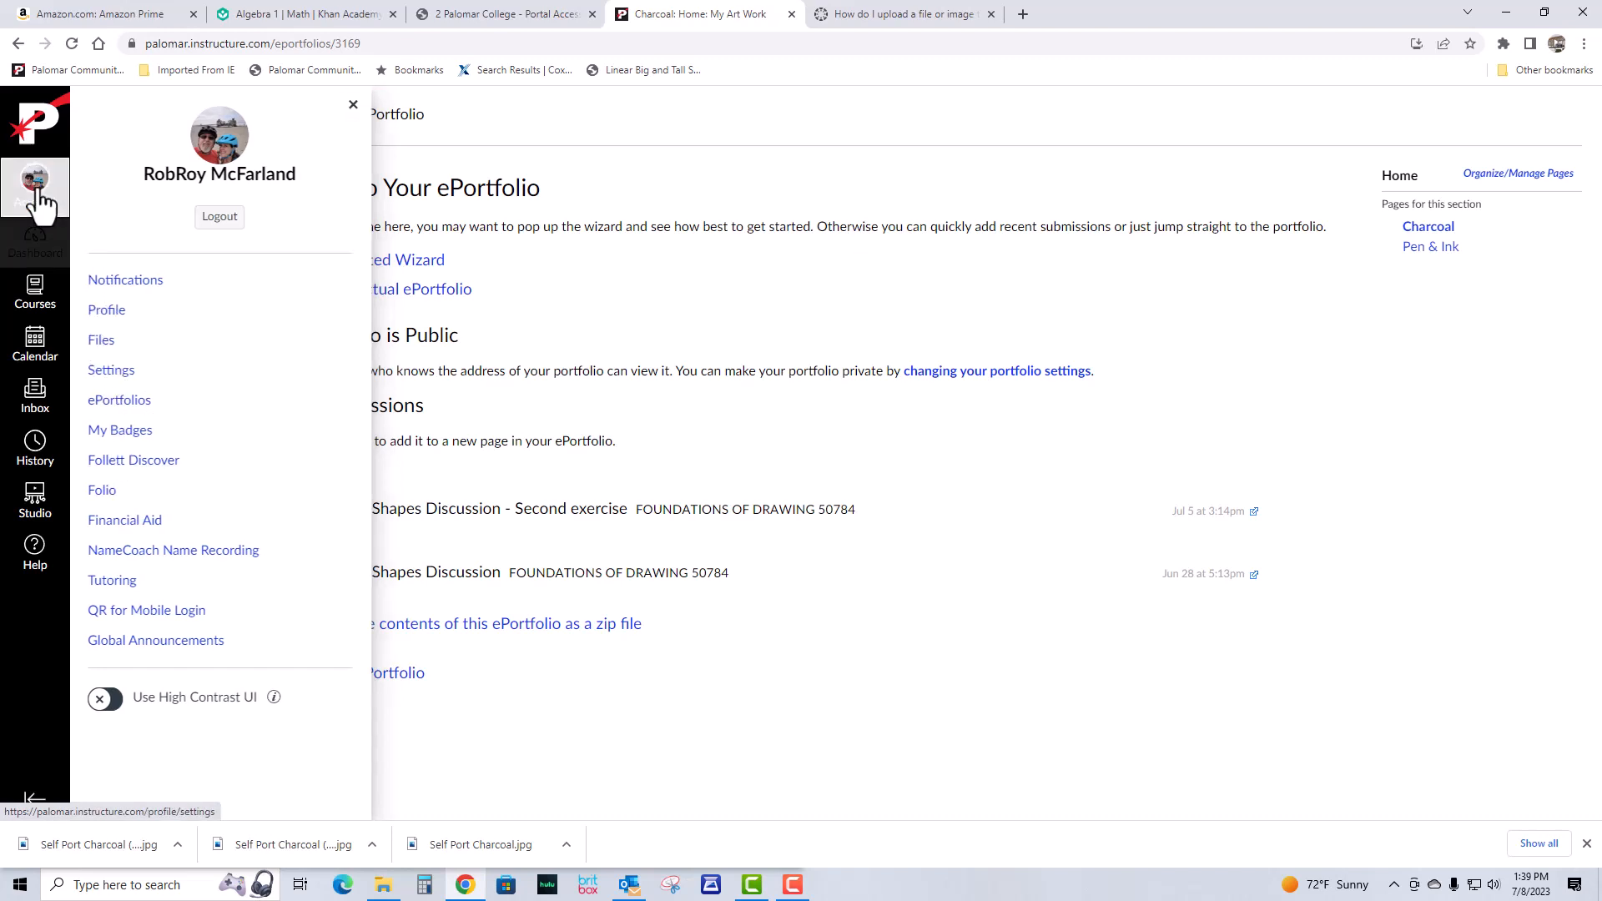
left_click(35, 296)
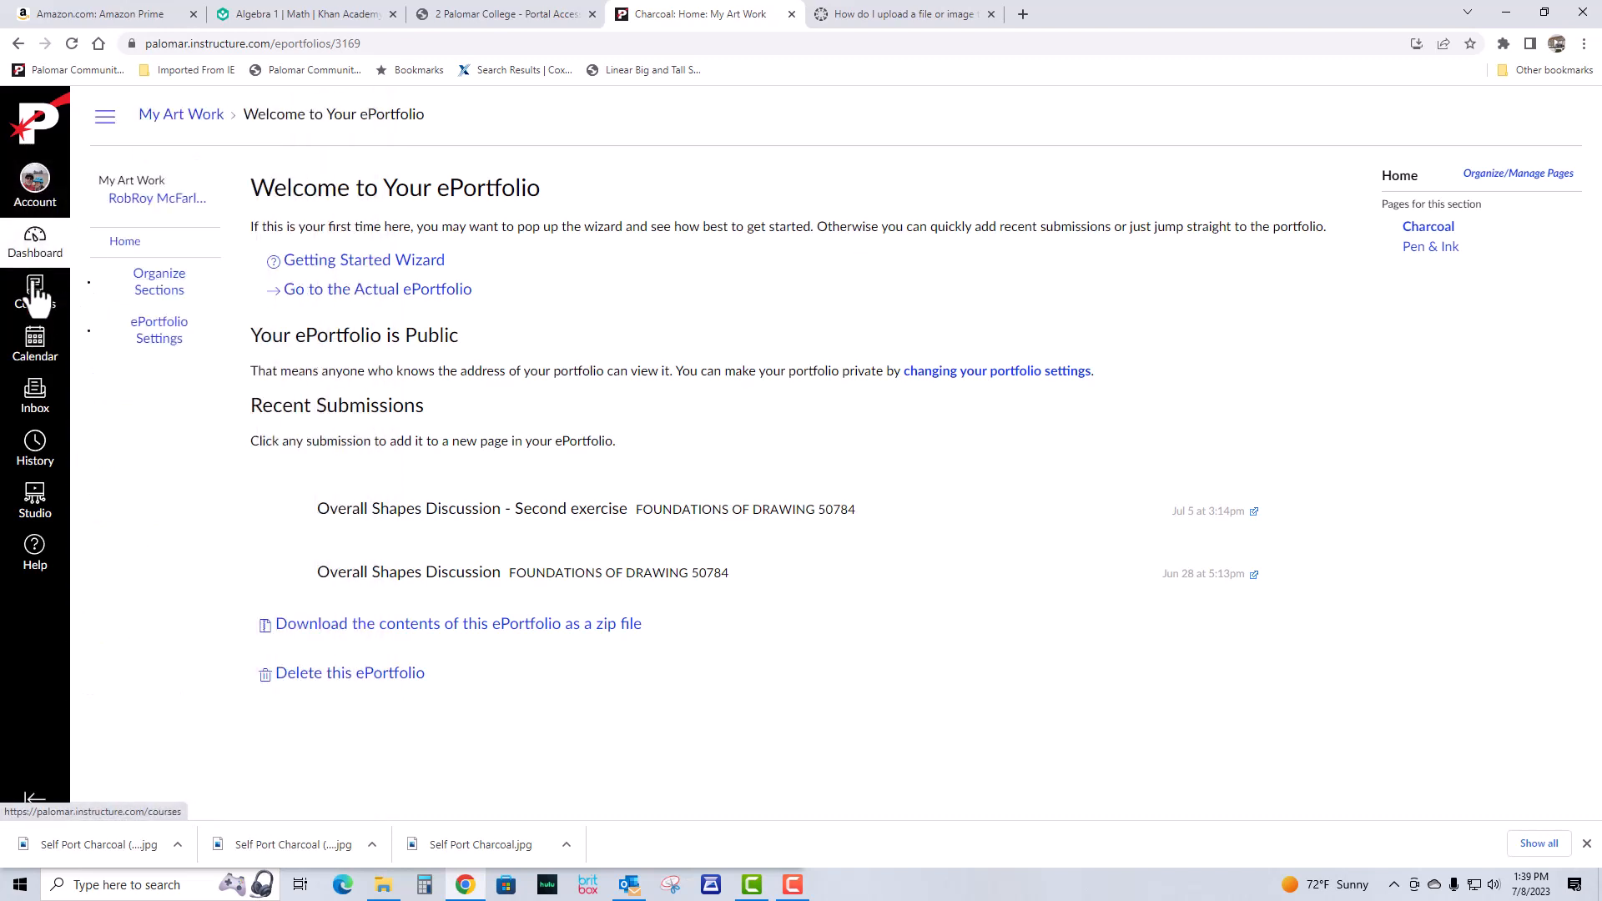
left_click(177, 177)
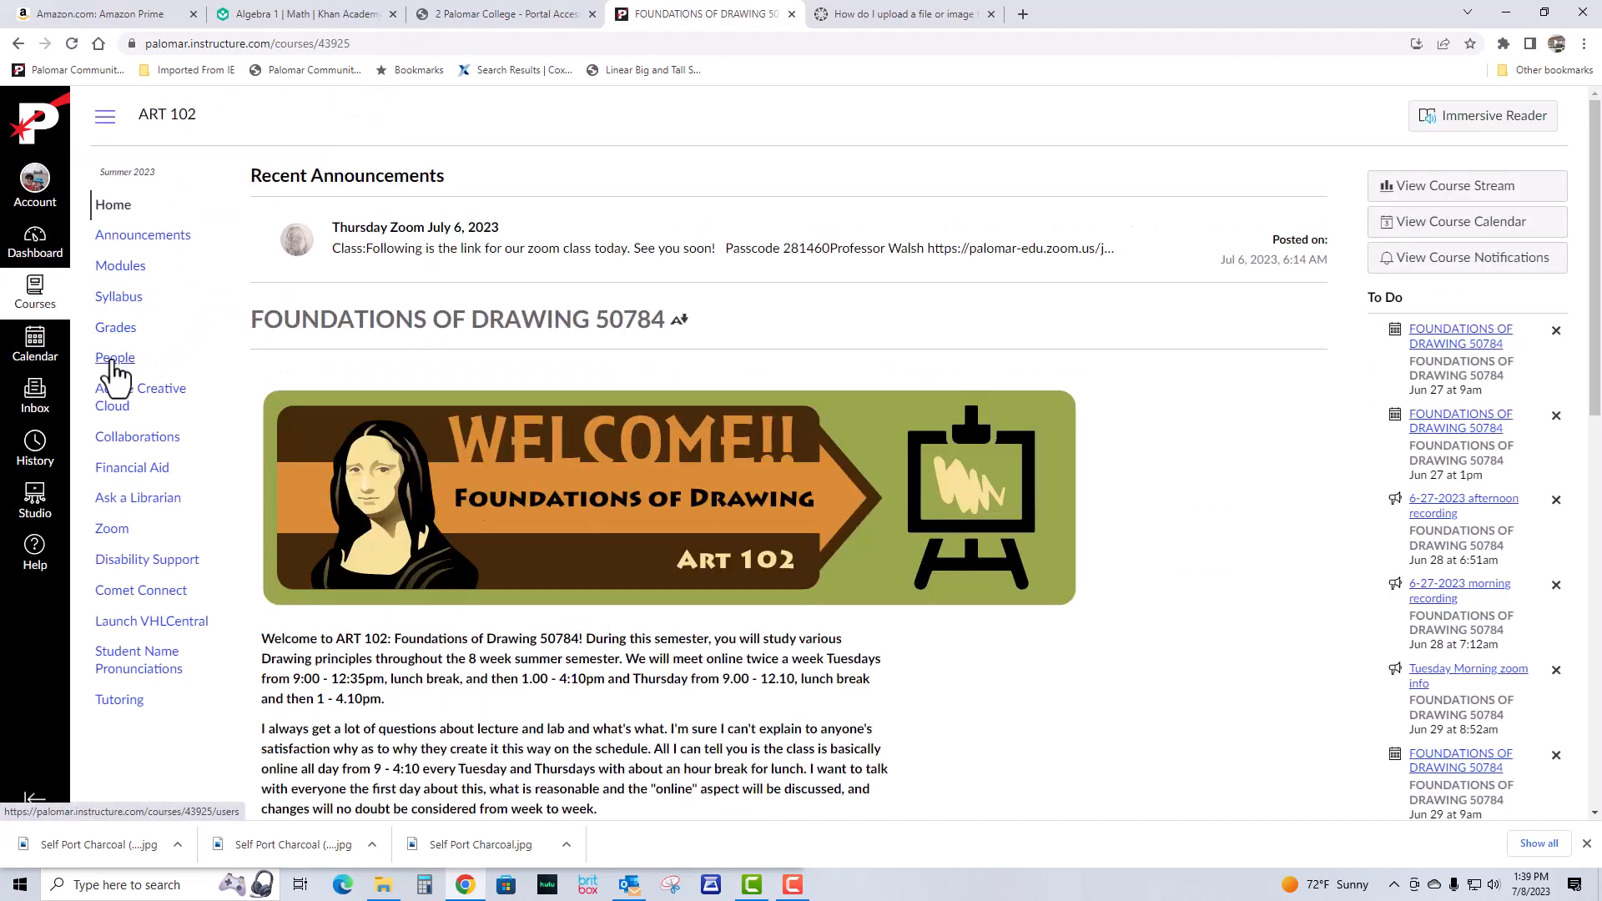
left_click(115, 358)
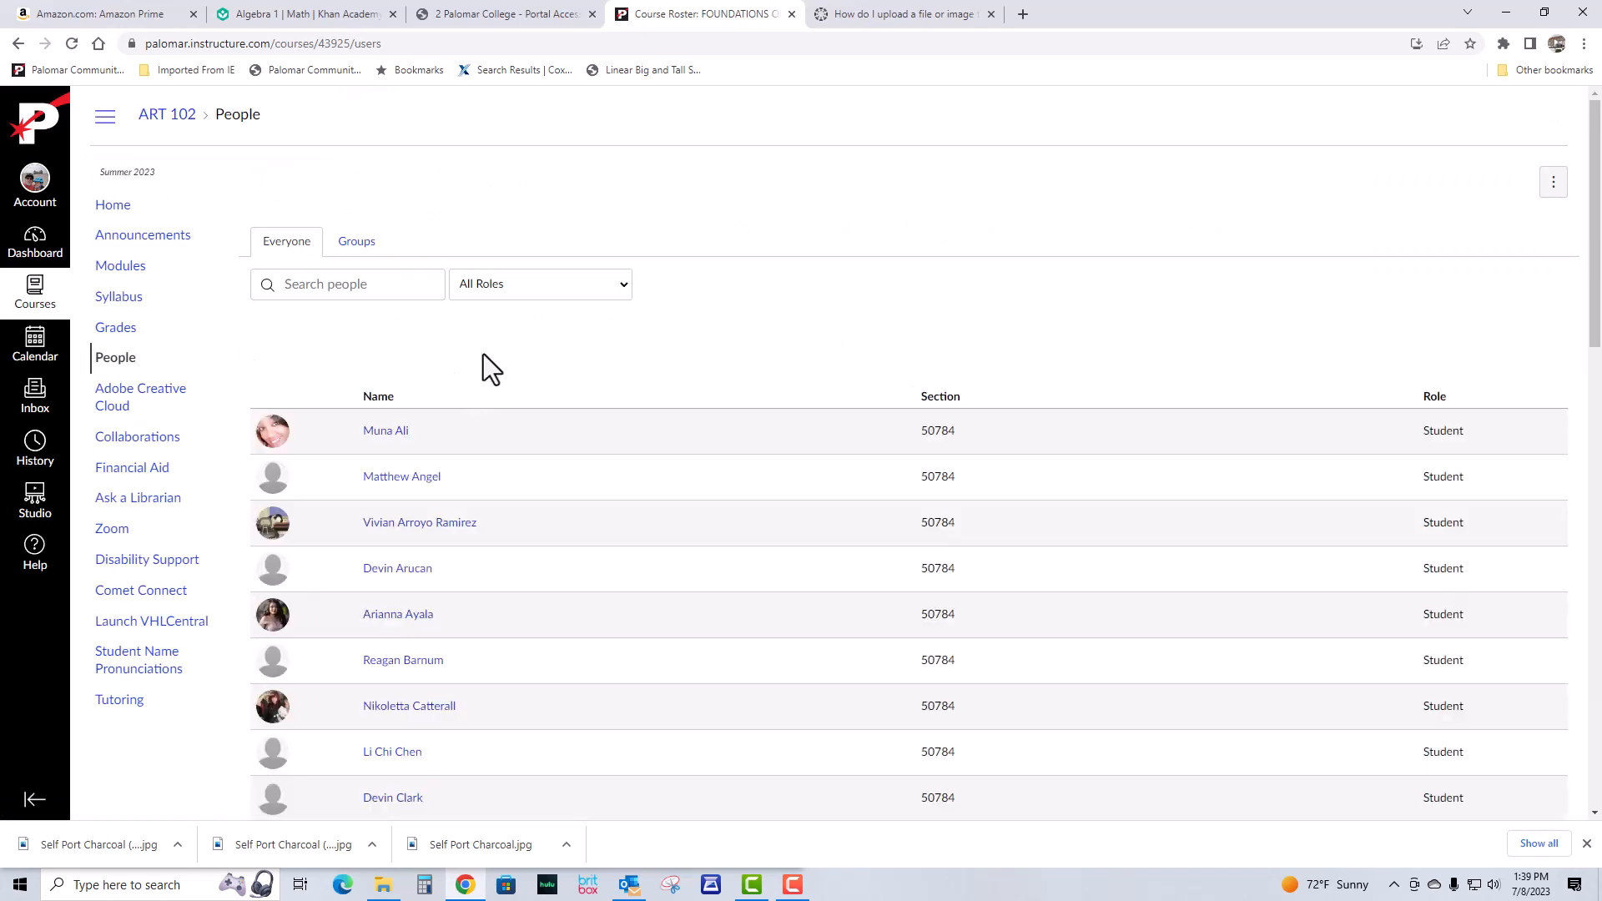
scroll(533, 433, "down", 8)
scroll(533, 432, "down", 6)
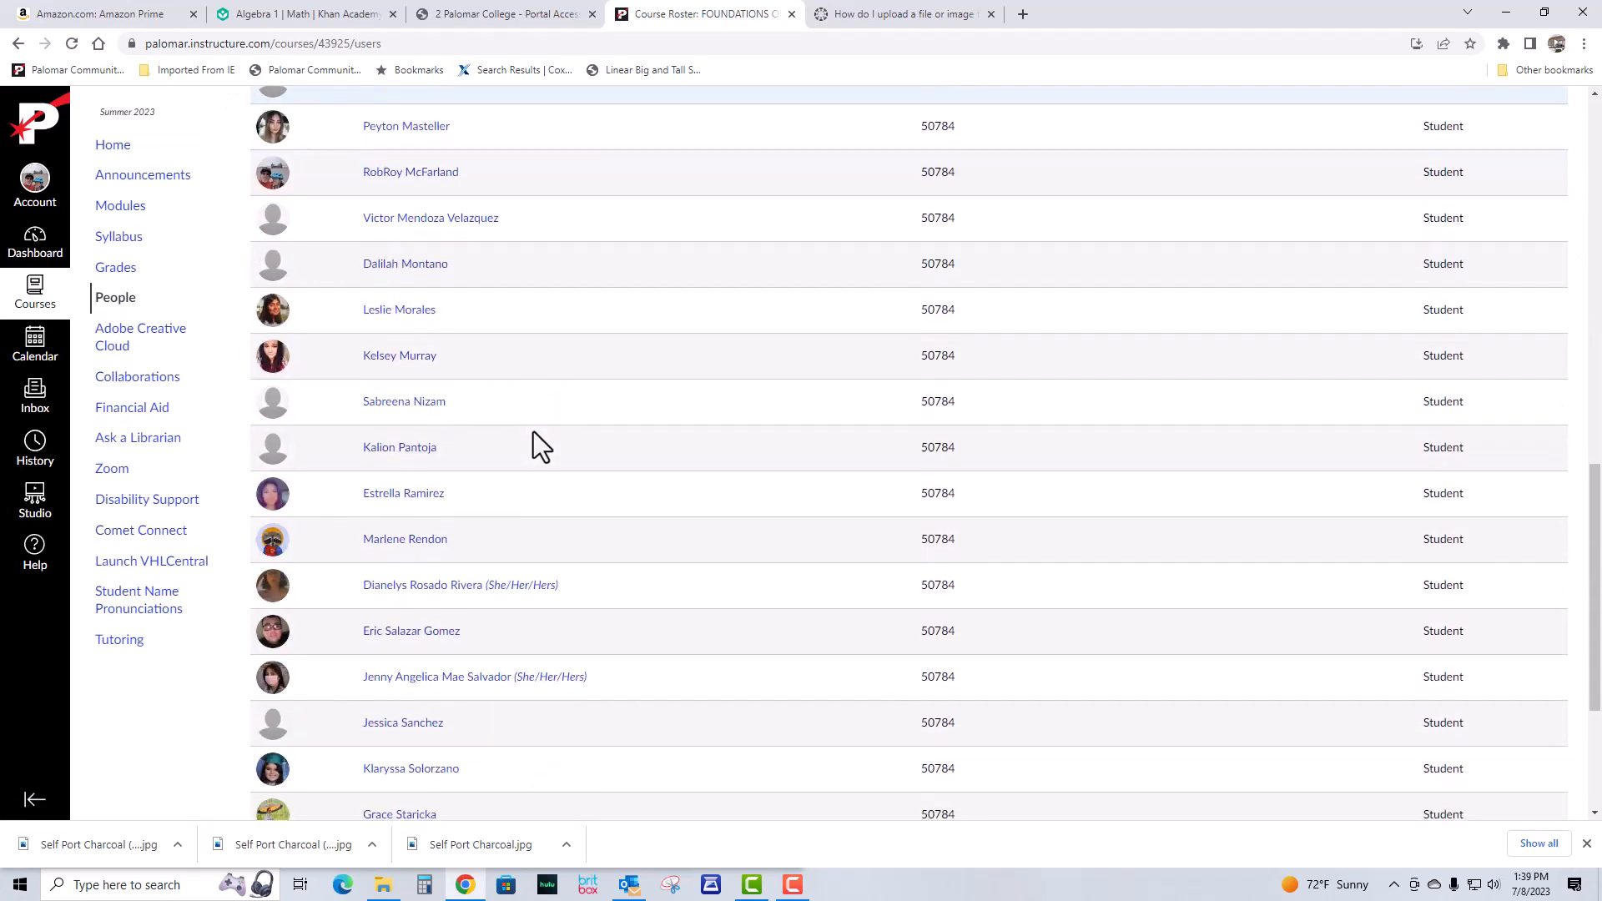
scroll(532, 433, "down", 1)
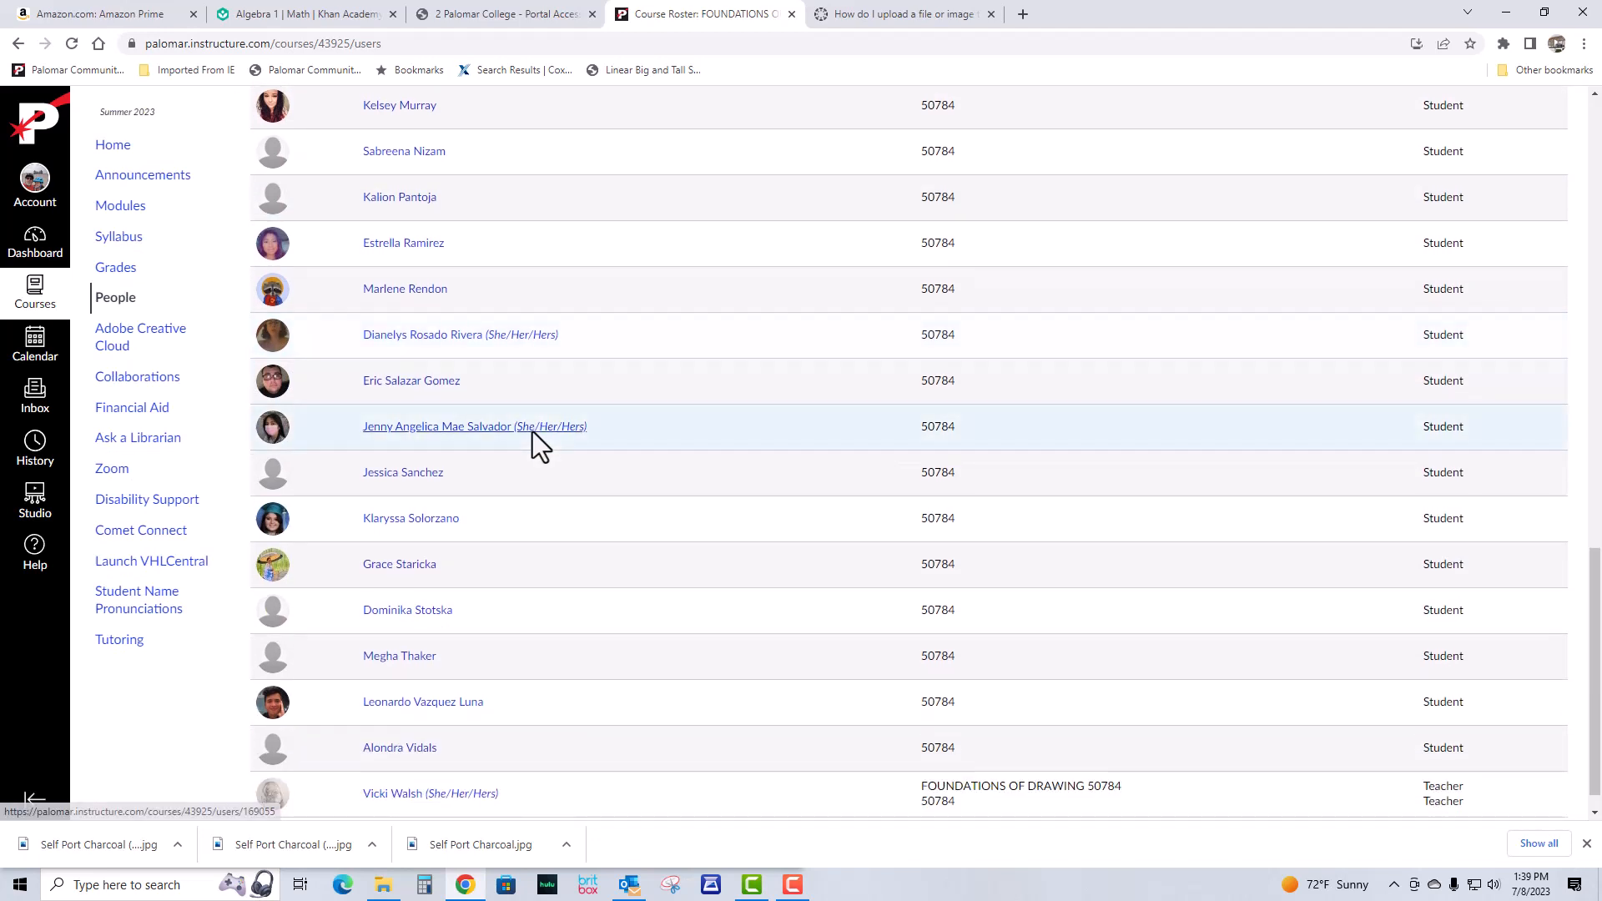
- Go back up the course's People list and open the account owner's own profile page
scroll(531, 427, "up", 4)
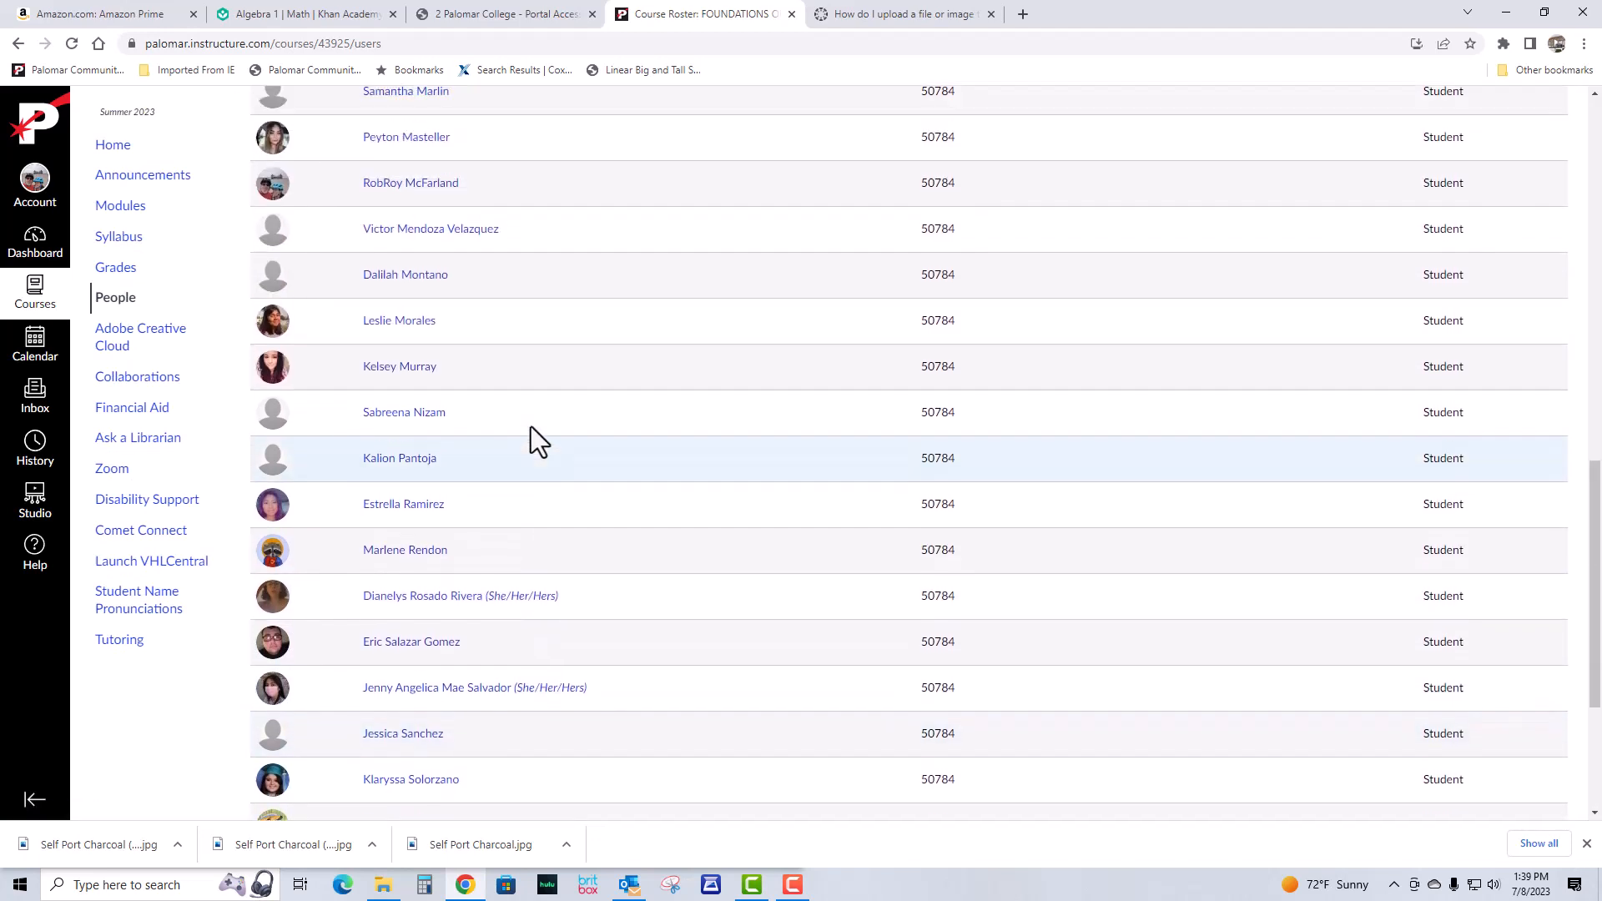
left_click(389, 228)
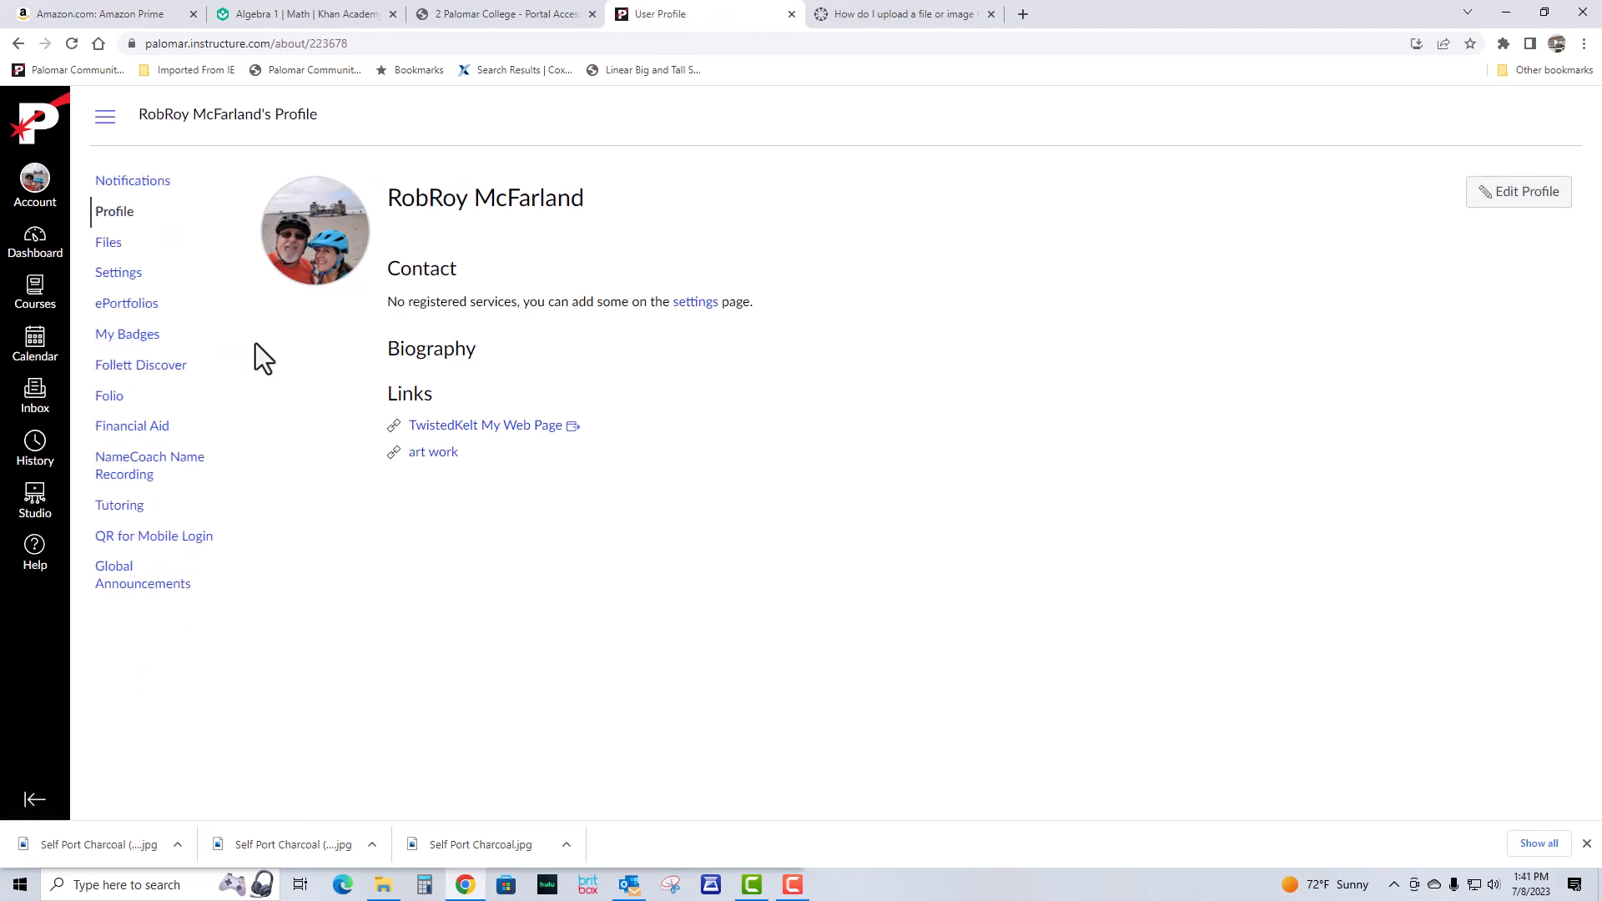
left_click(1513, 200)
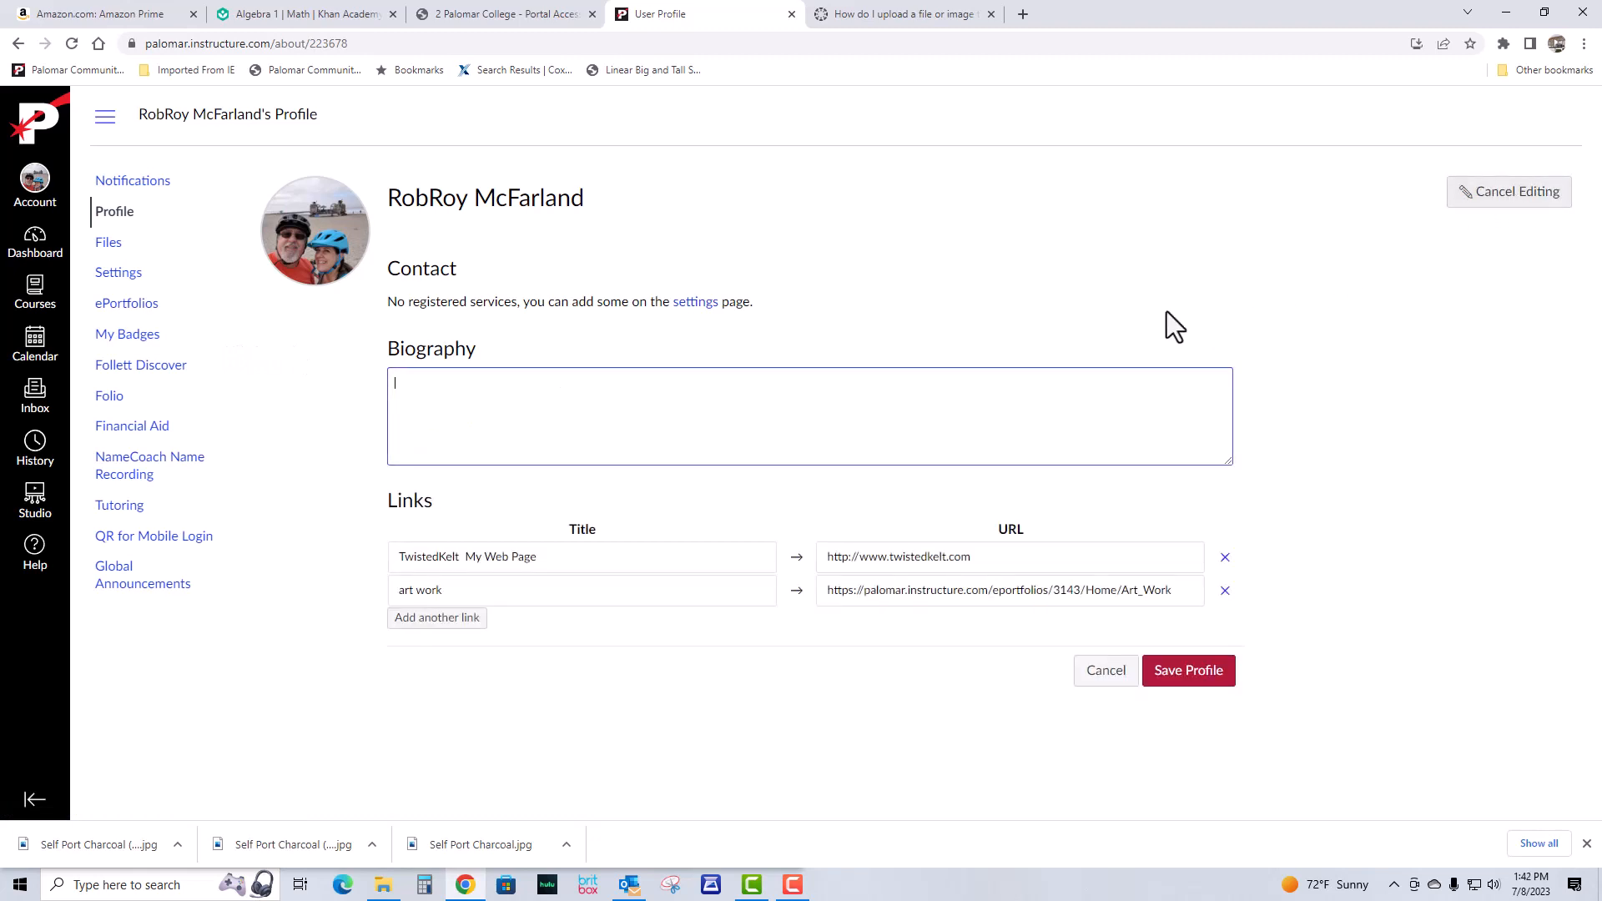
left_click(899, 284)
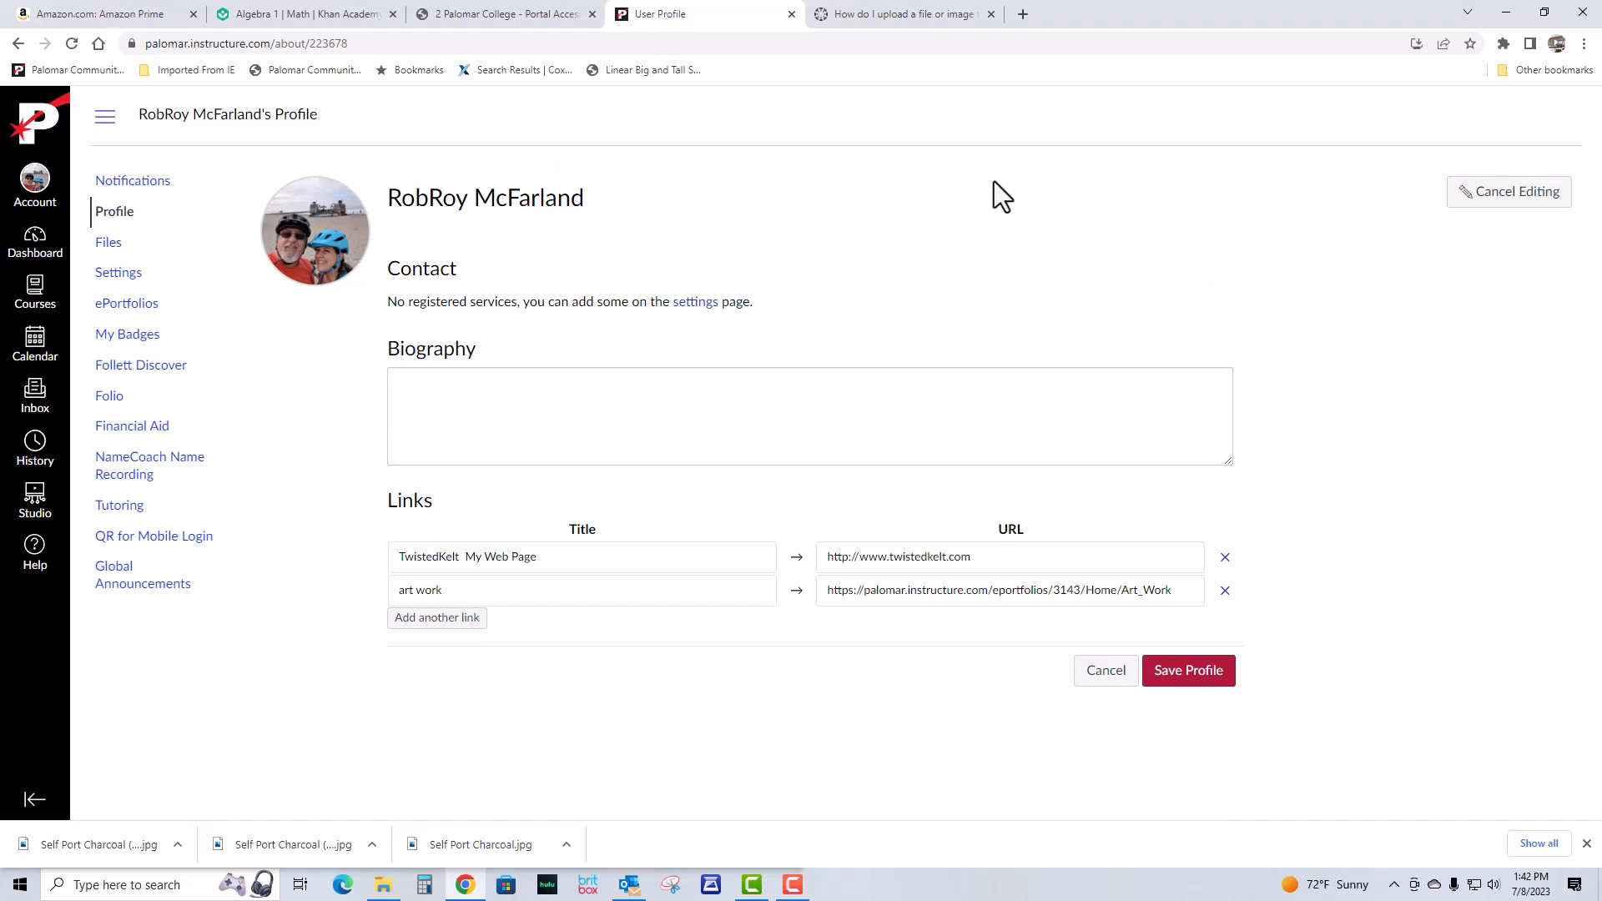
left_click(1122, 671)
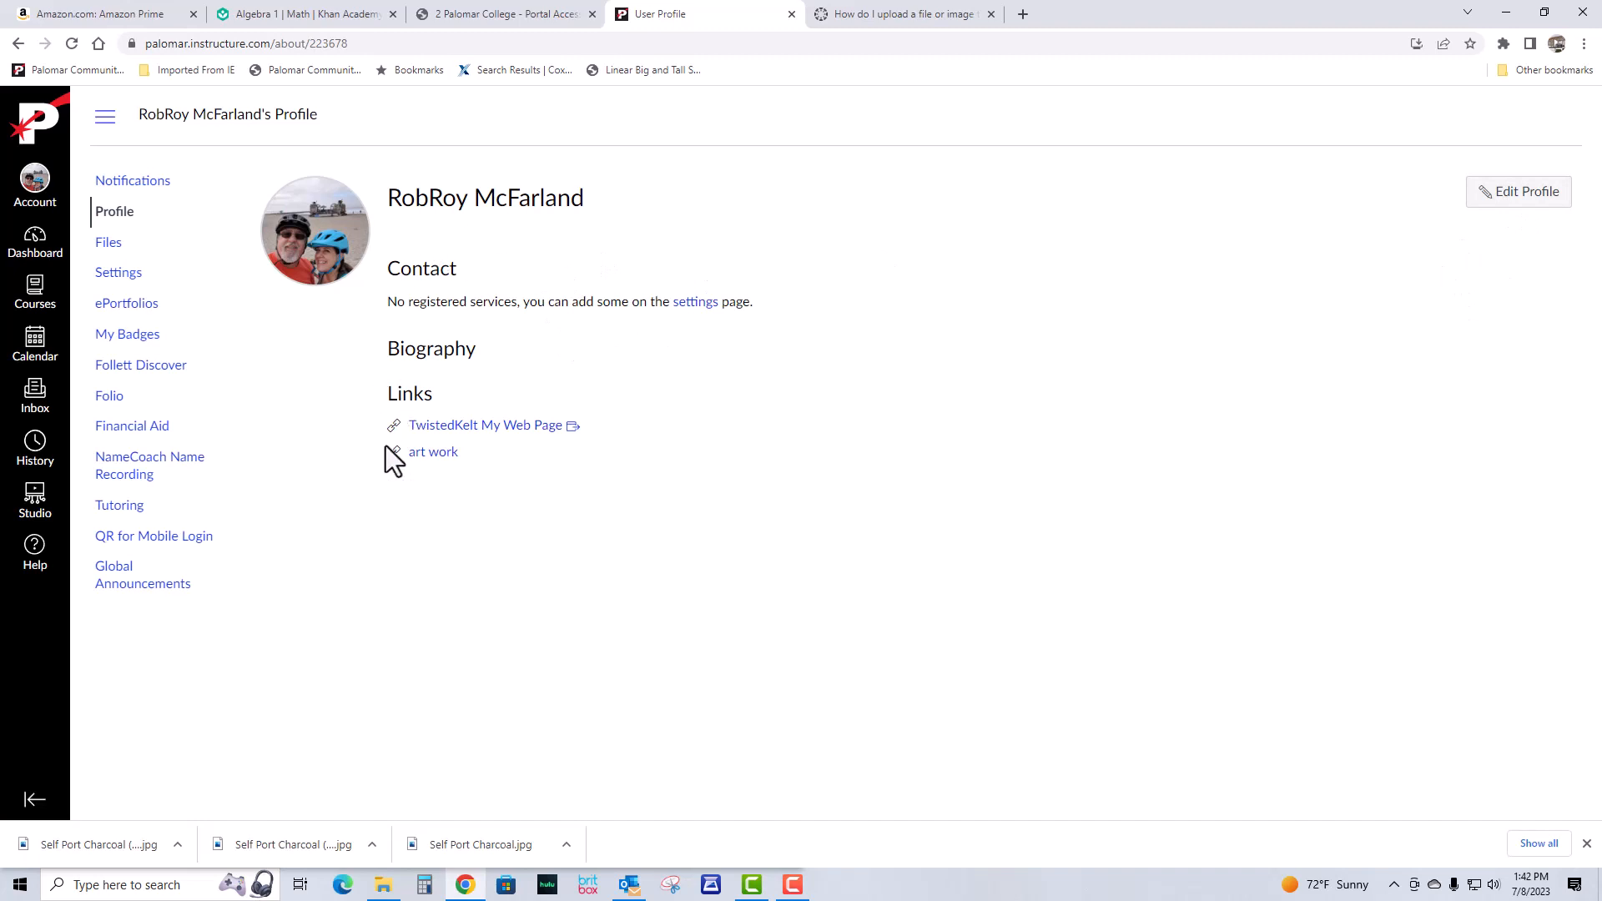
left_click(1505, 198)
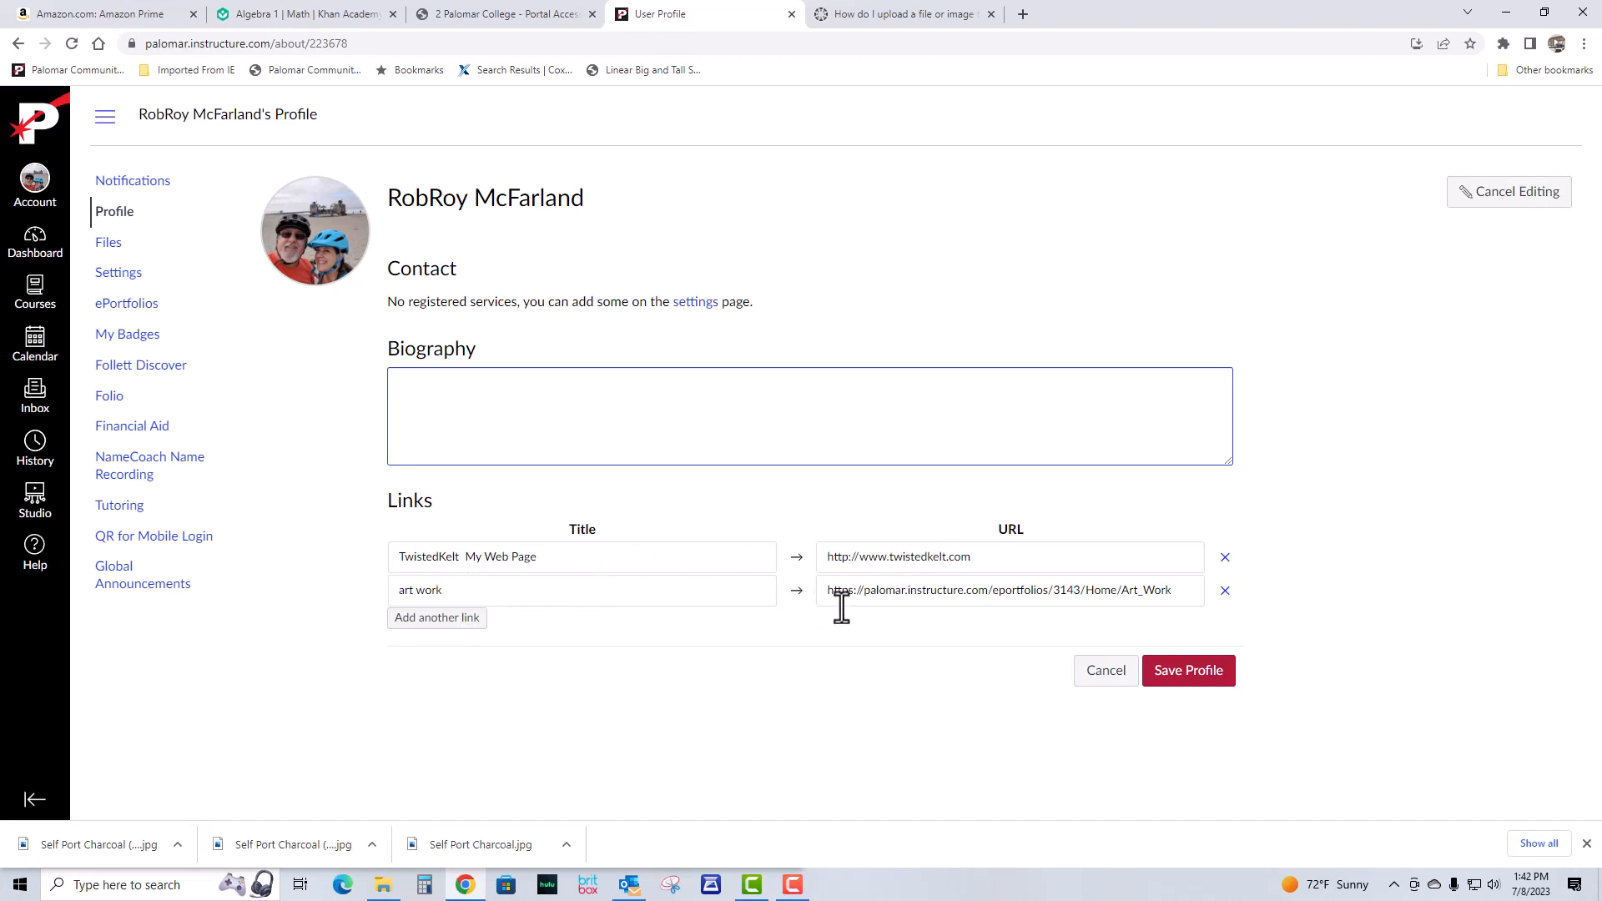
left_click(444, 621)
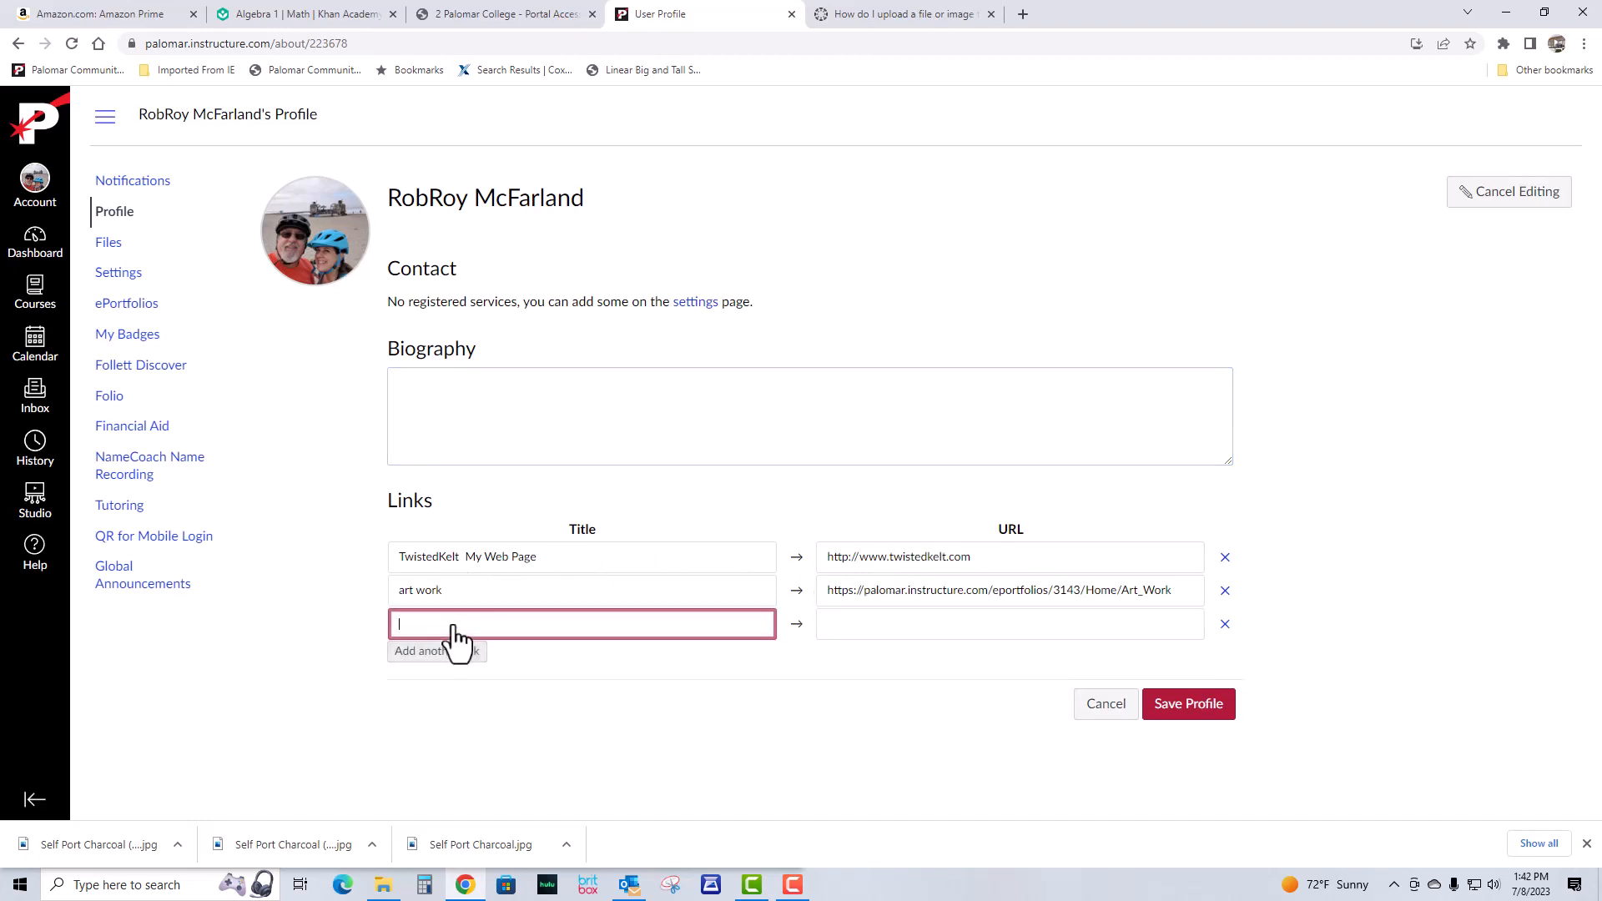
left_click(822, 624)
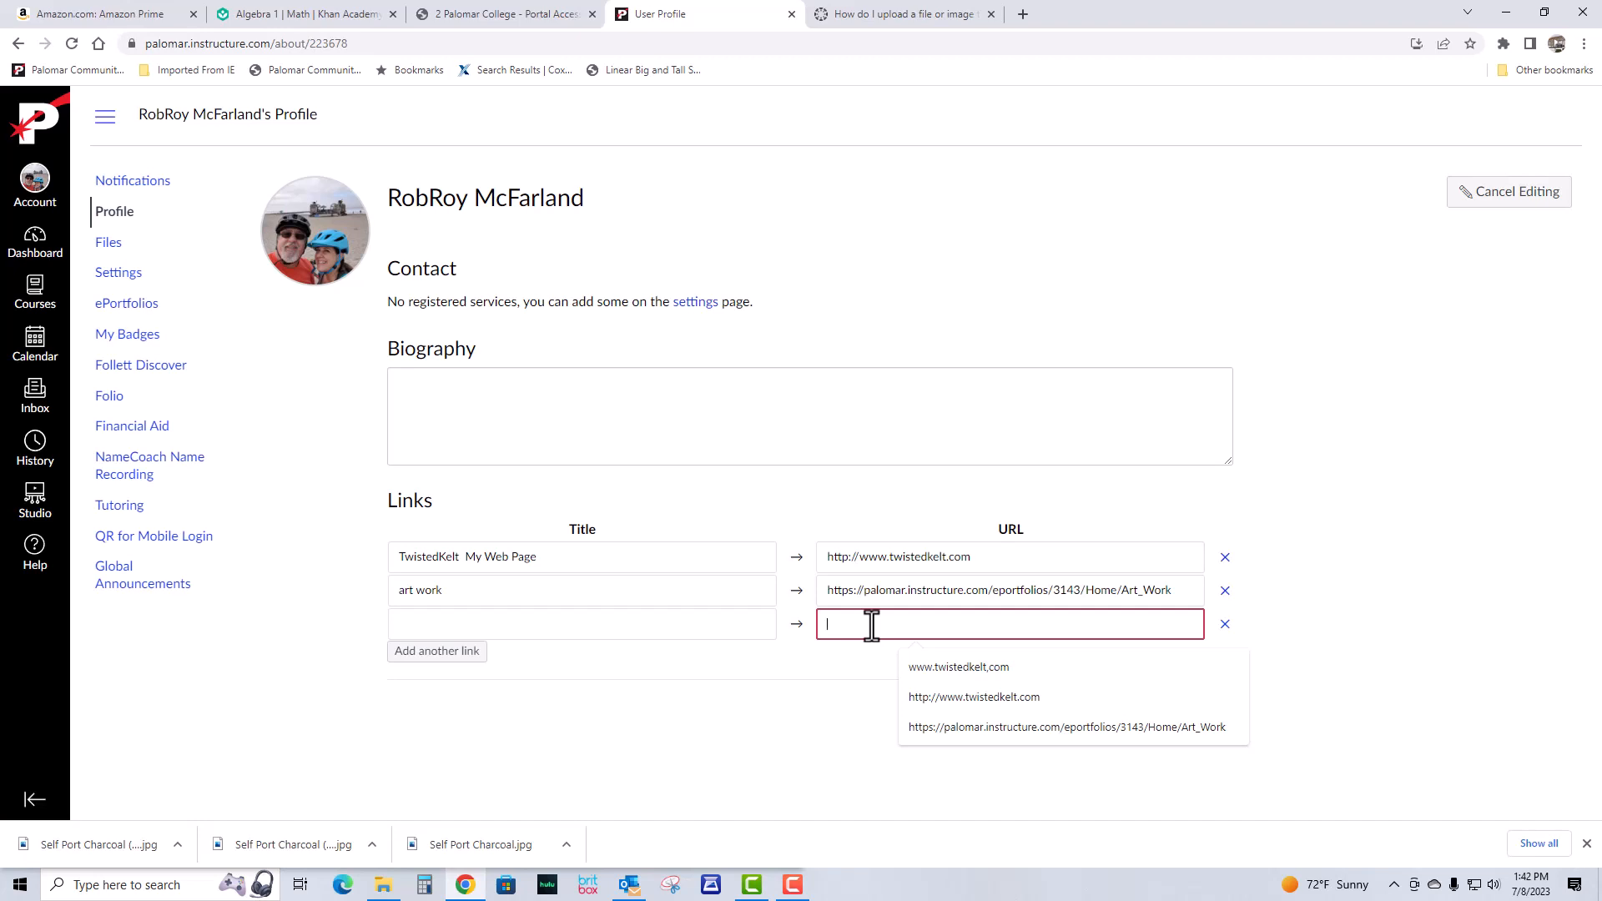
type("https://palomar.instructure.com/eportfolios/3169")
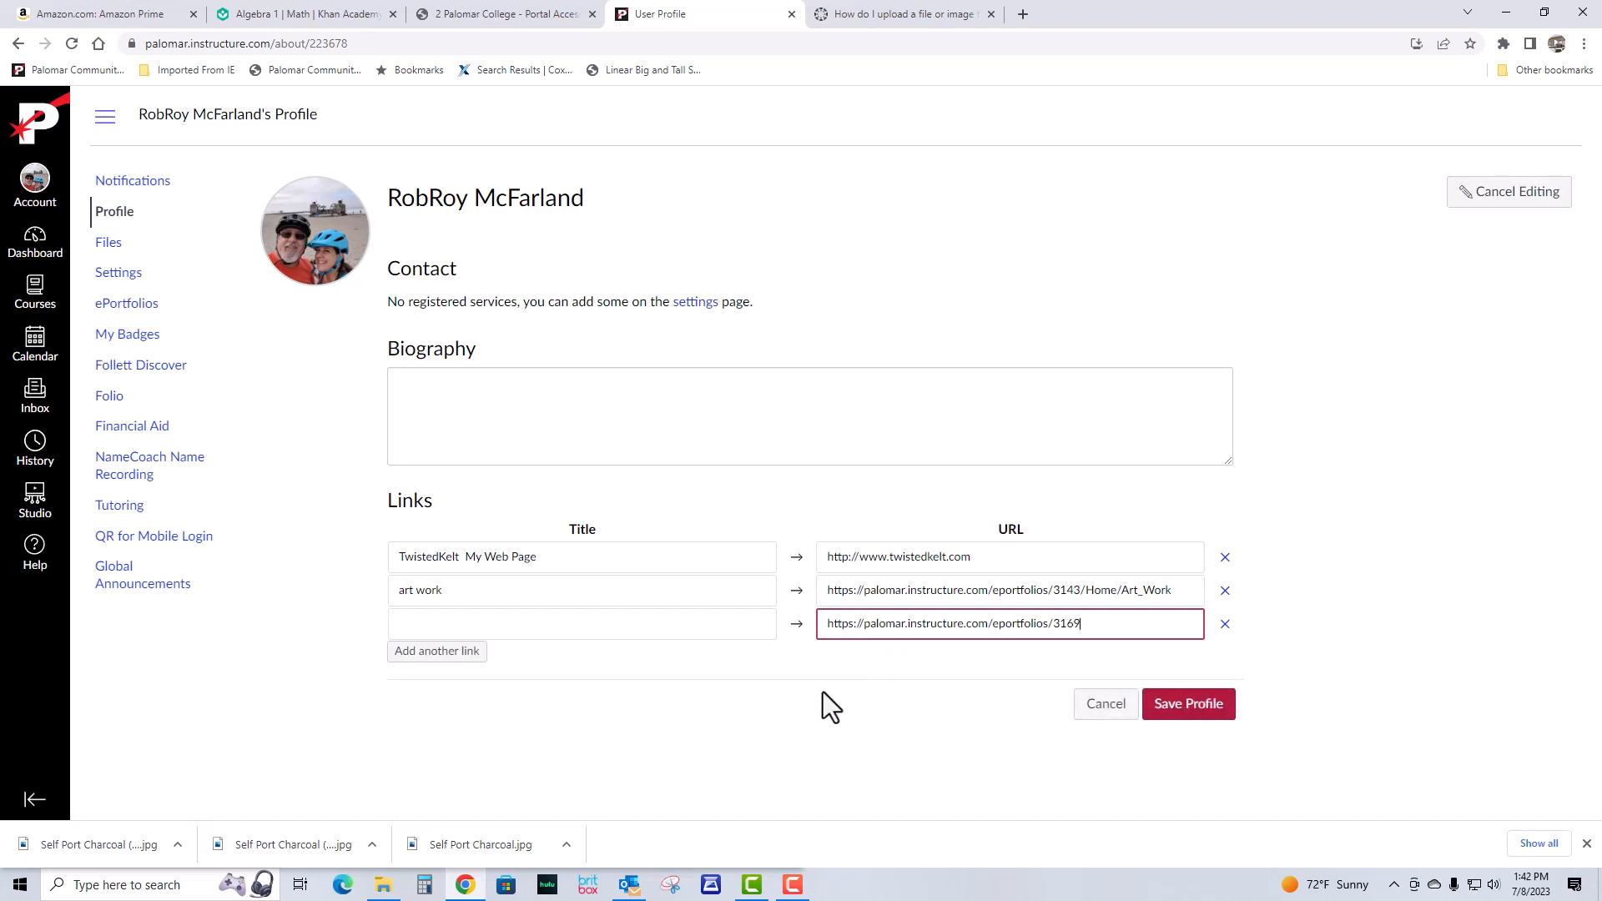
left_click(528, 624)
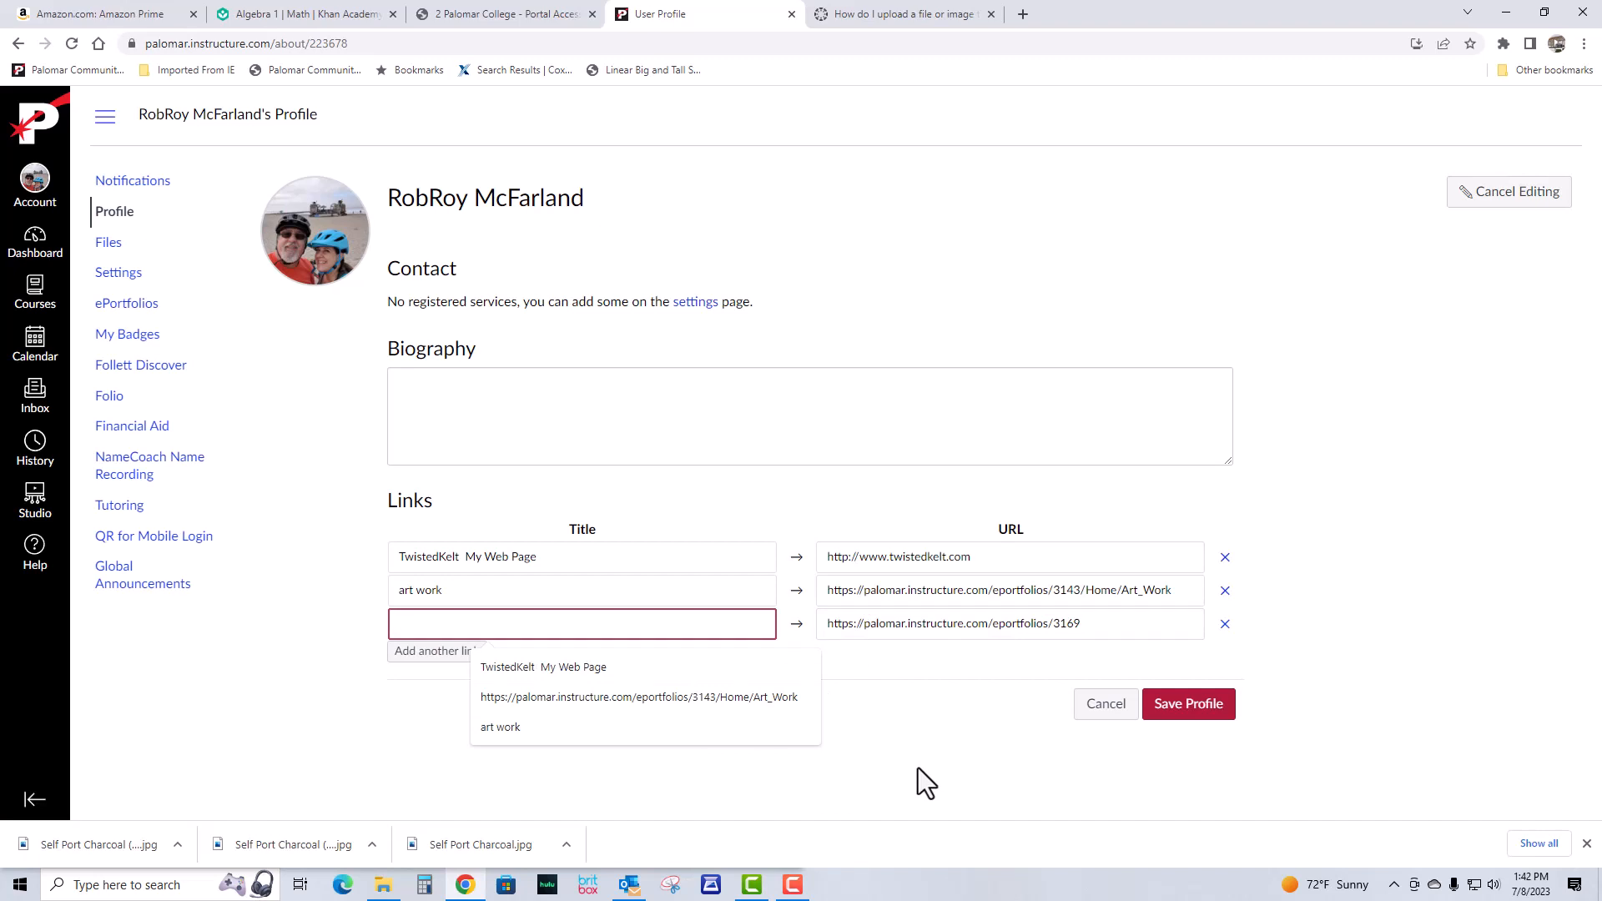
type("My ")
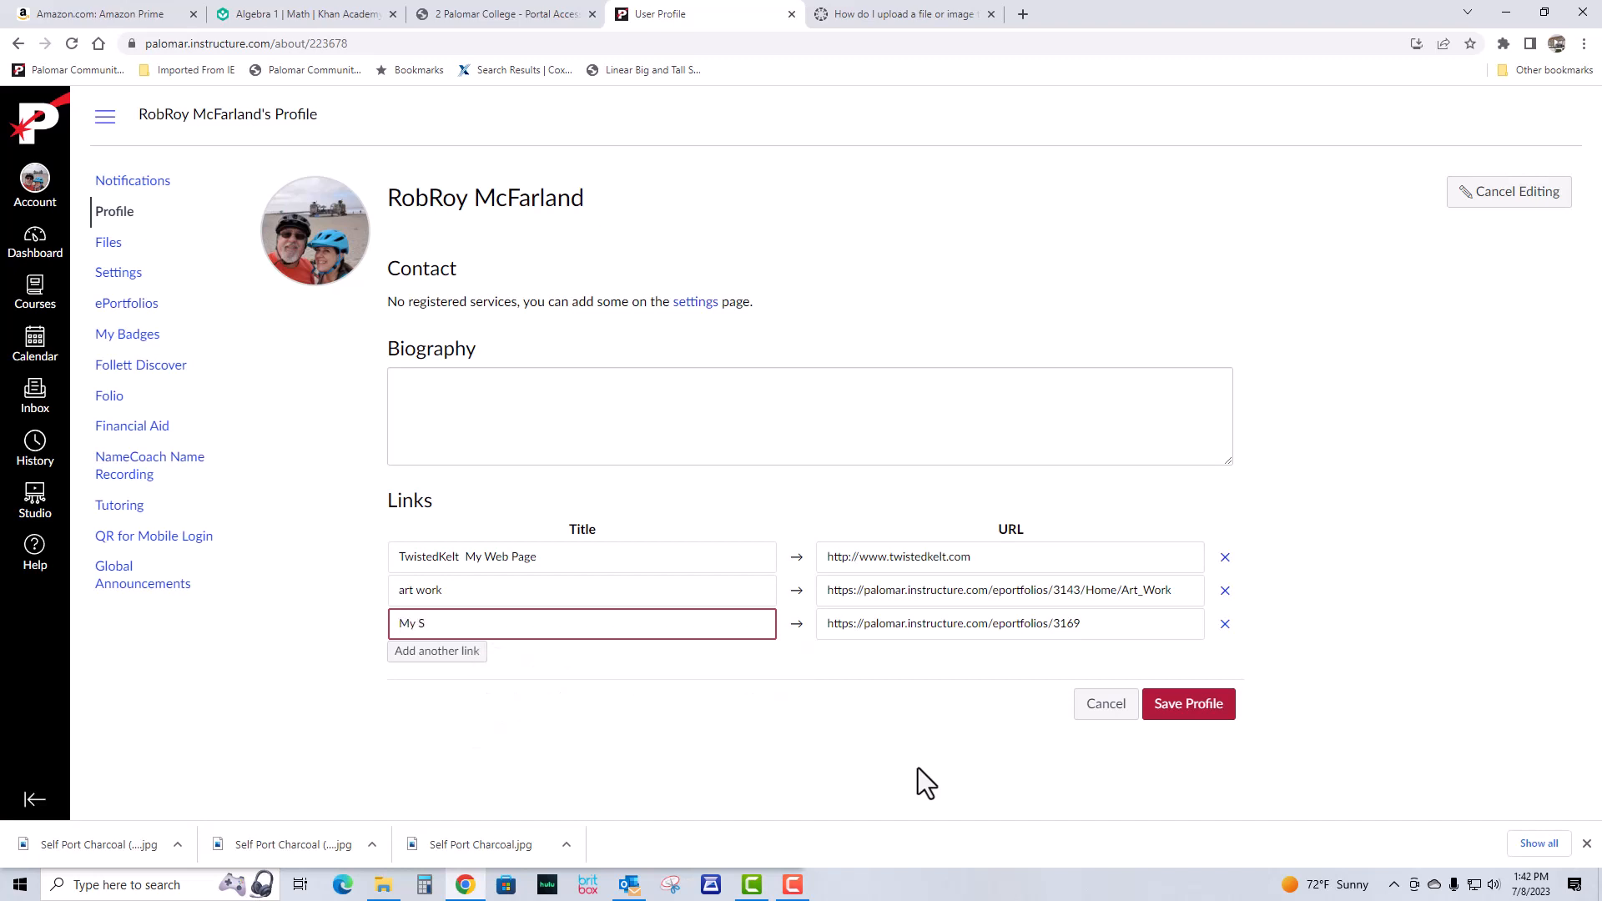
type("Stuff")
left_click(1199, 707)
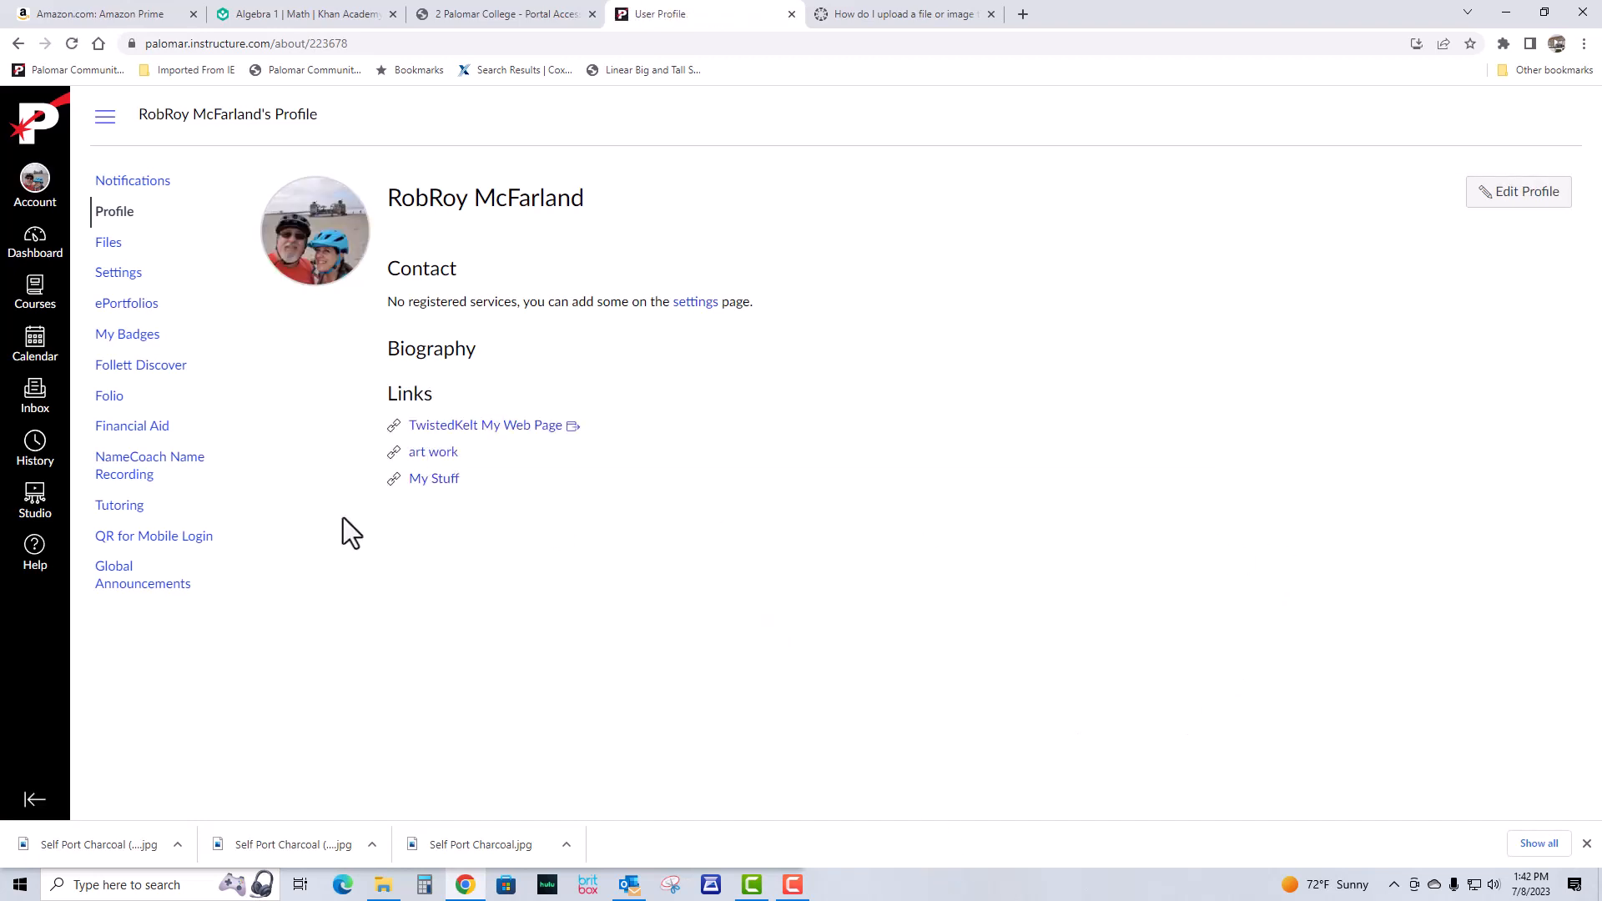
- Follow the profile's My Stuff link to the portfolio and view its Charcoal and Pen & Ink pages
left_click(435, 486)
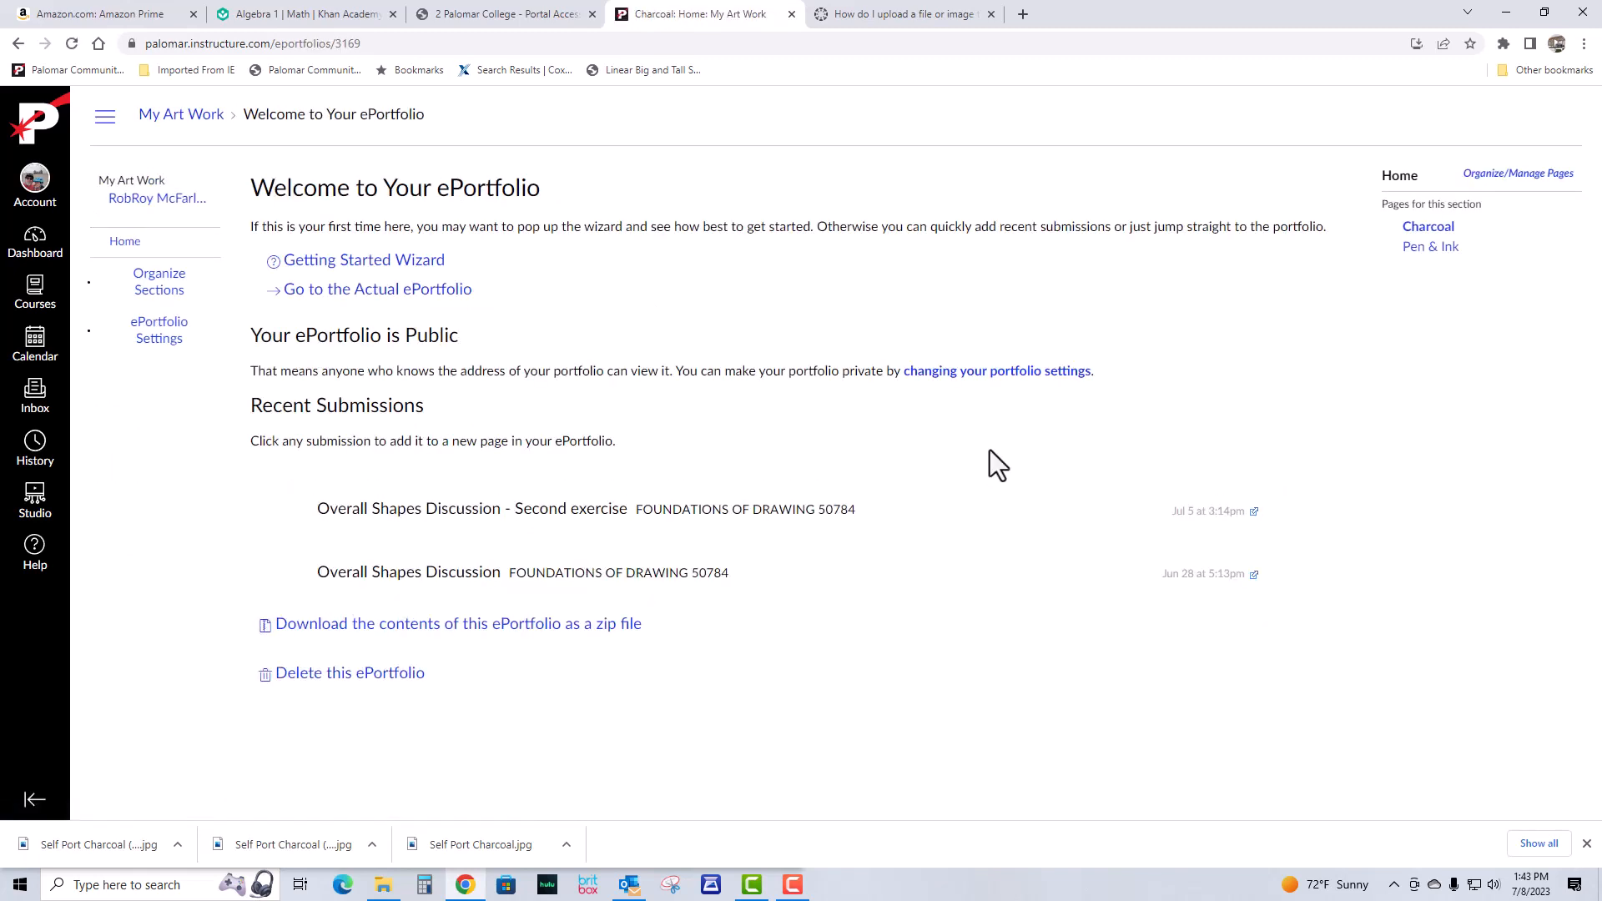
left_click(1426, 237)
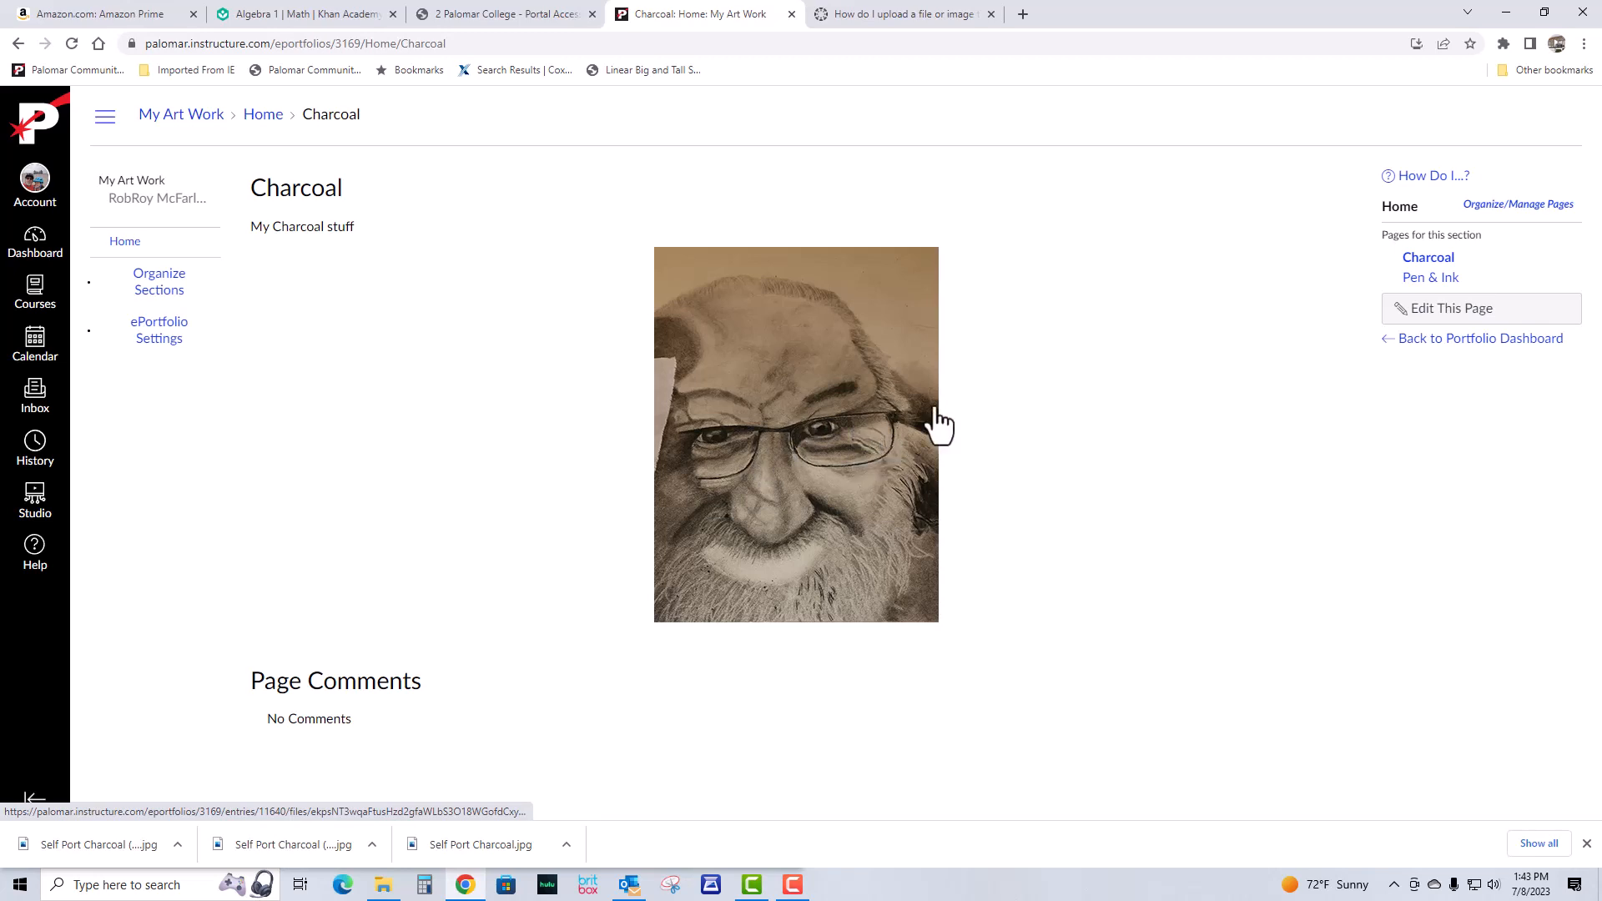
left_click(1428, 279)
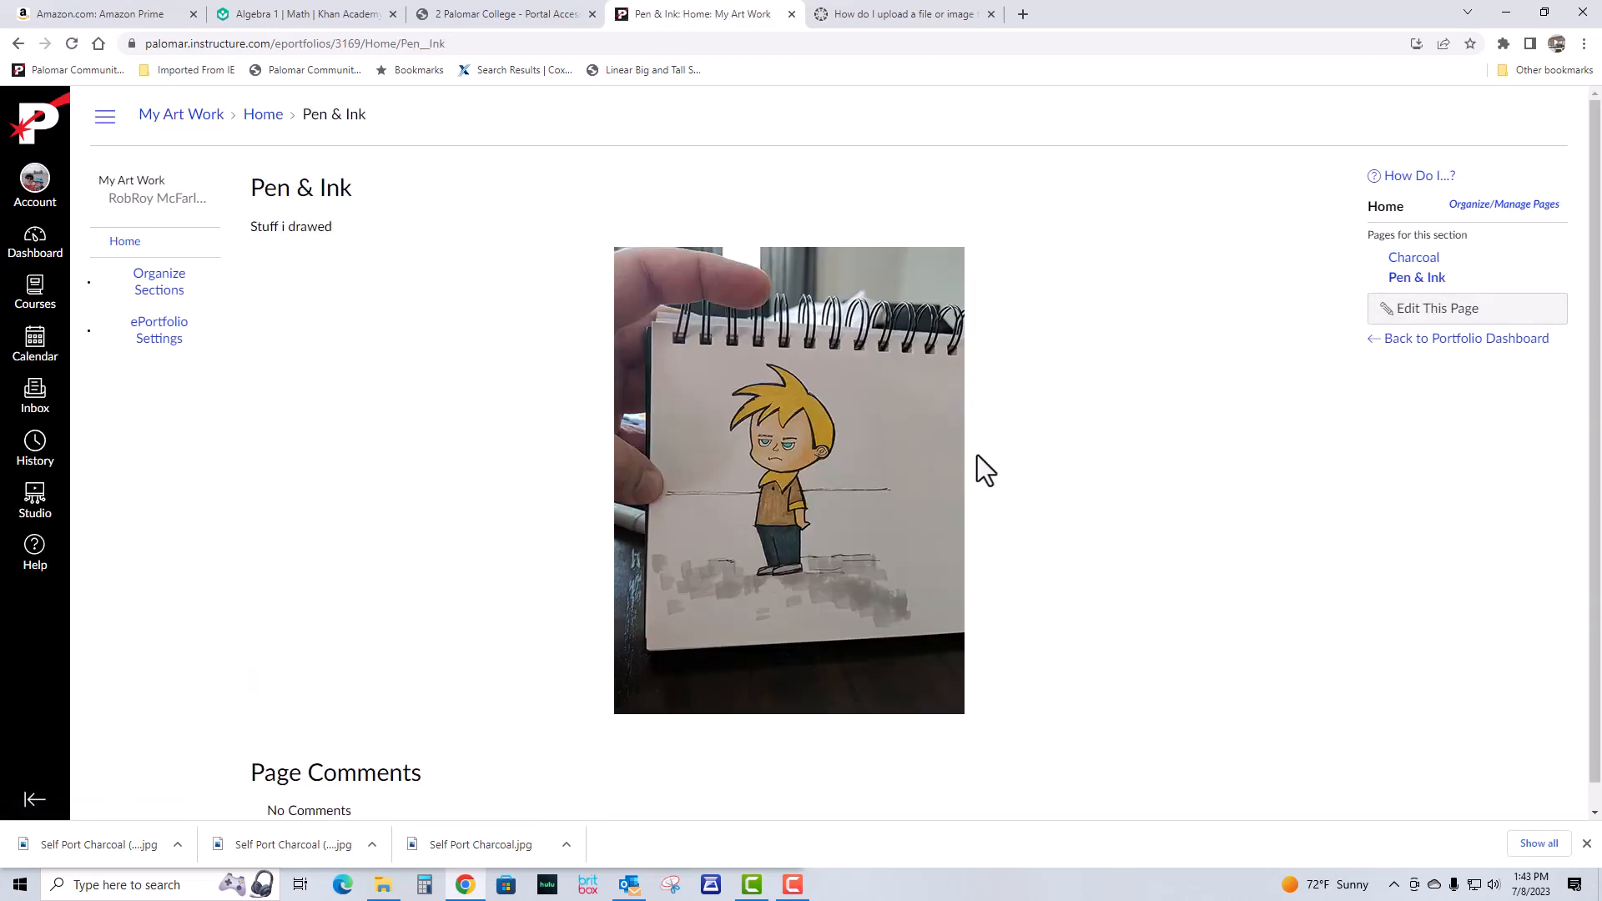